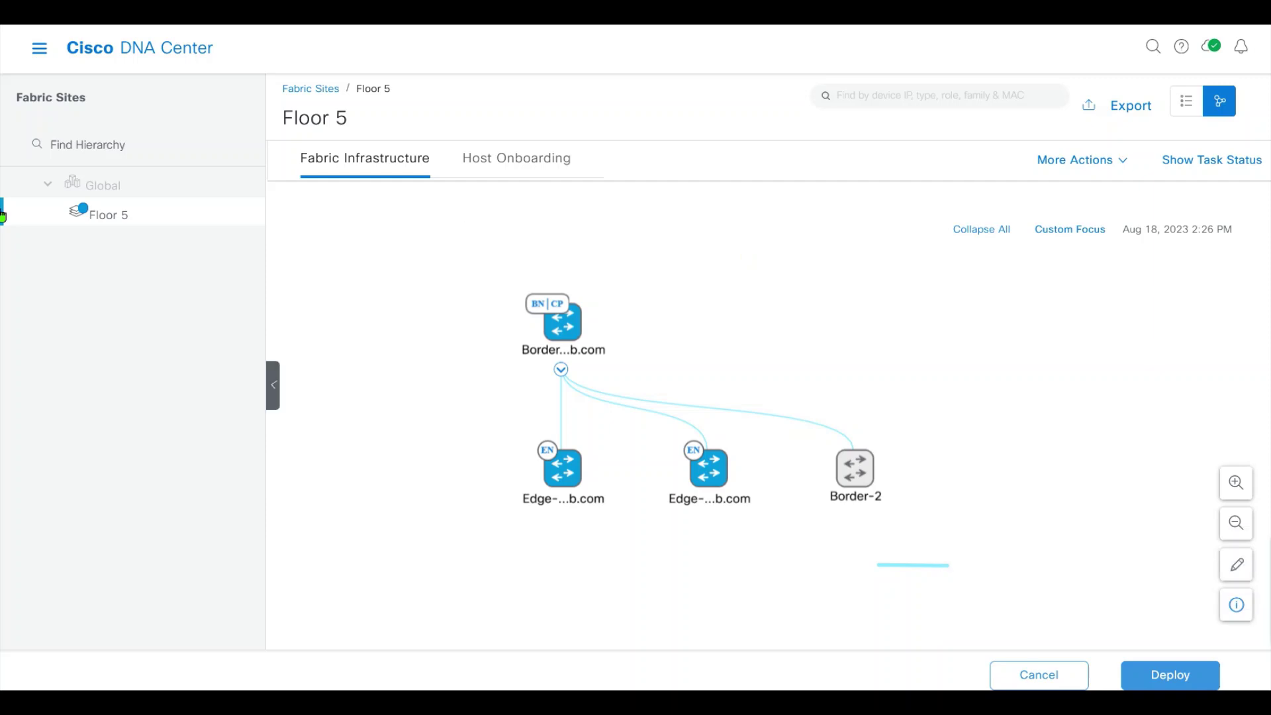
# Step: Go to Design > Network Settings and select Testing > Clab > Floor 5 in the site hierarchy
pyautogui.click(38, 50)
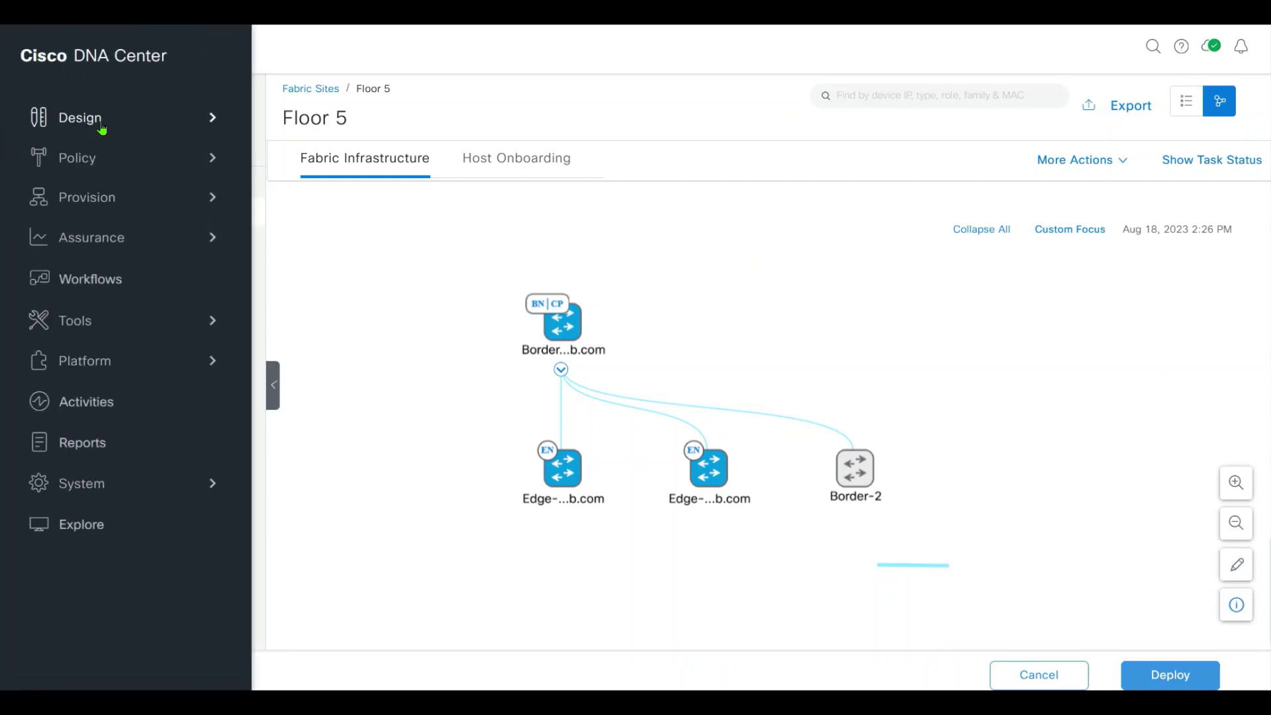
pyautogui.moveTo(148, 120)
pyautogui.click(336, 161)
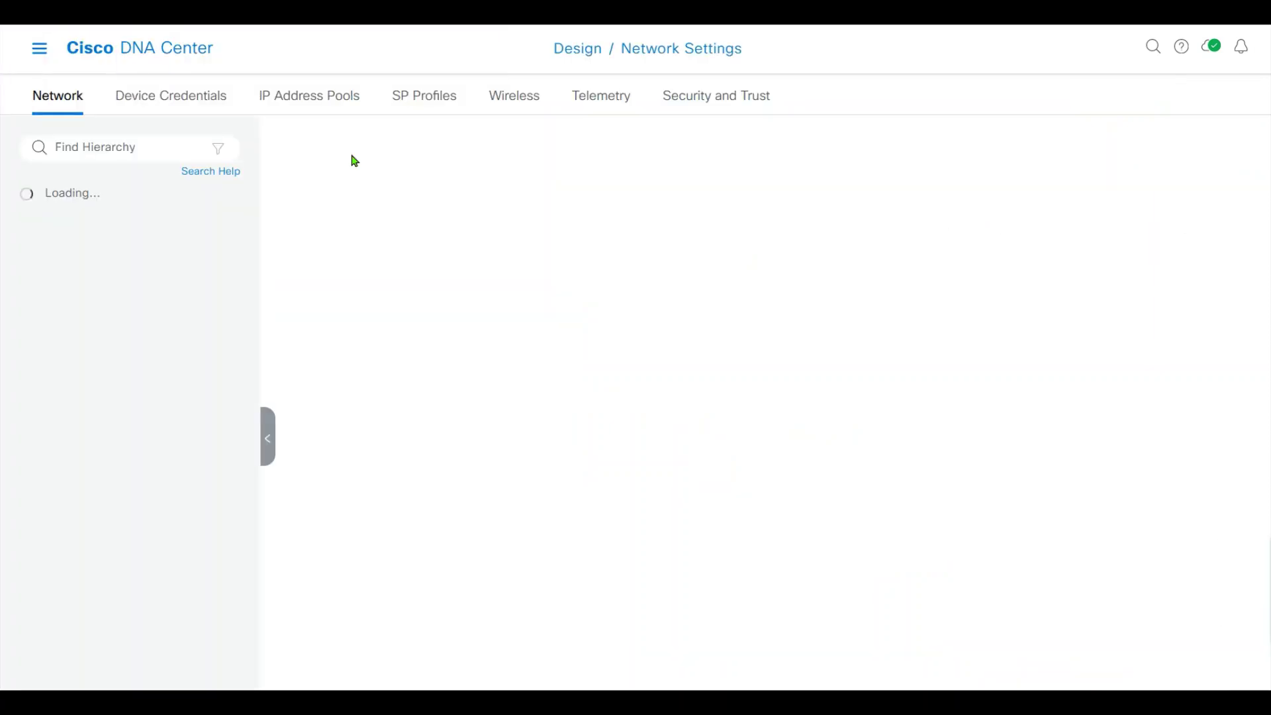
pyautogui.click(48, 328)
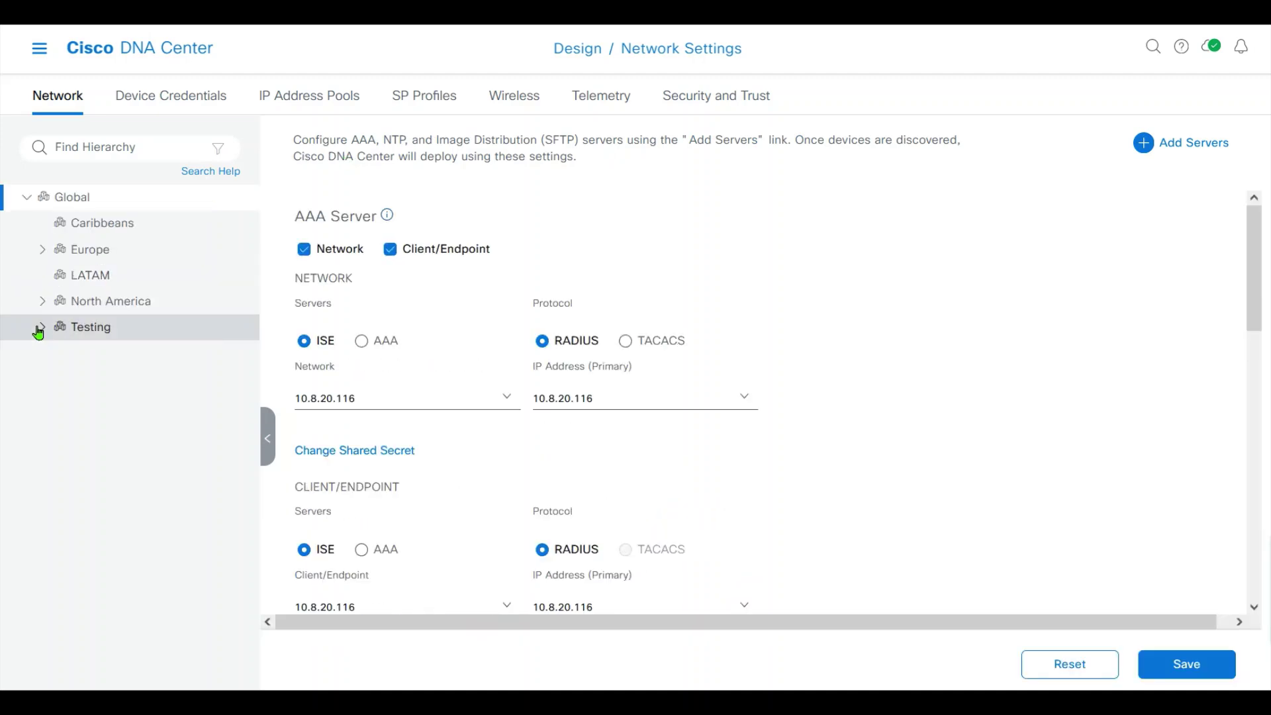
pyautogui.click(68, 352)
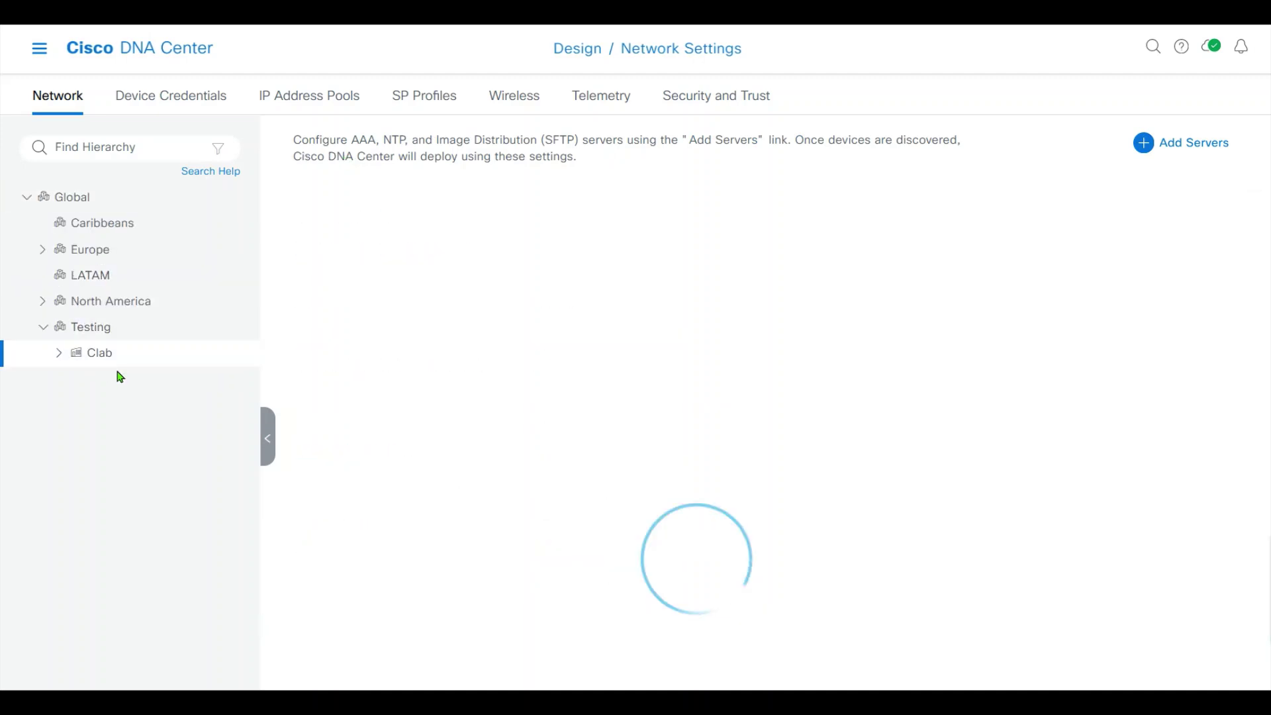
pyautogui.click(61, 354)
pyautogui.click(123, 379)
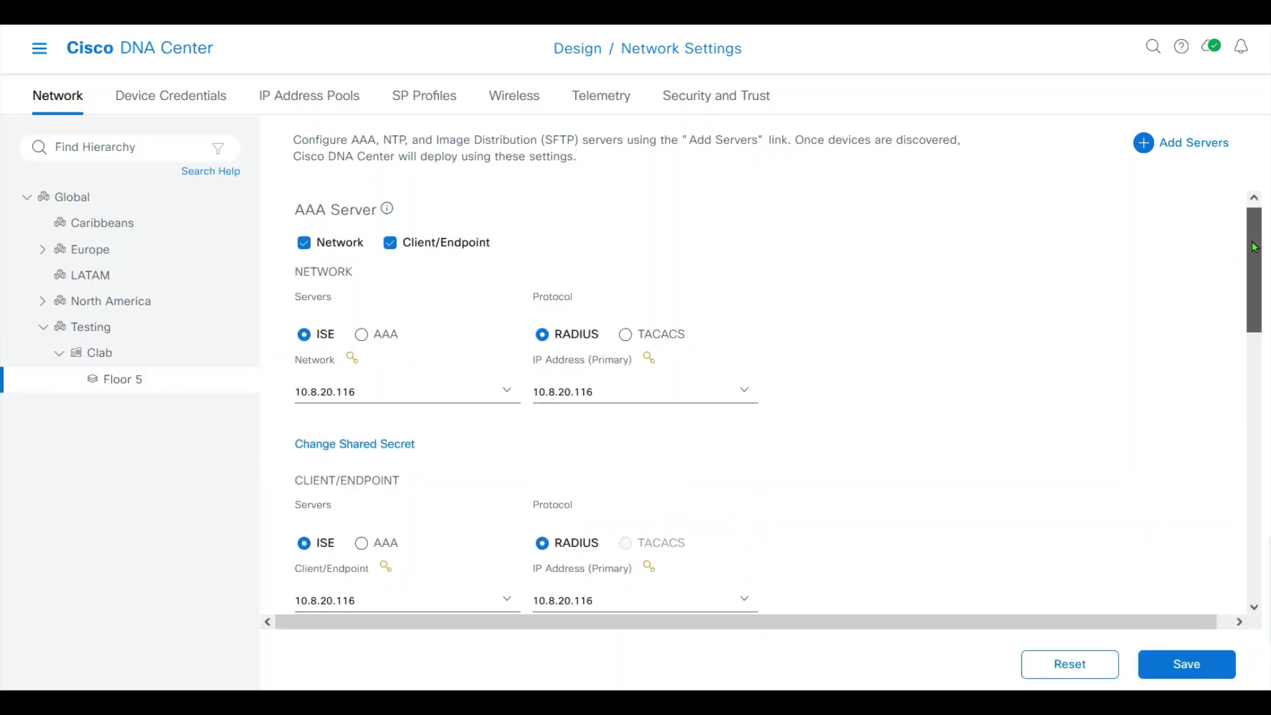
# Step: List Floor 5's IP address pools and review Multicast_CLAB_VN's 172.16.31.0/24 details
pyautogui.click(299, 105)
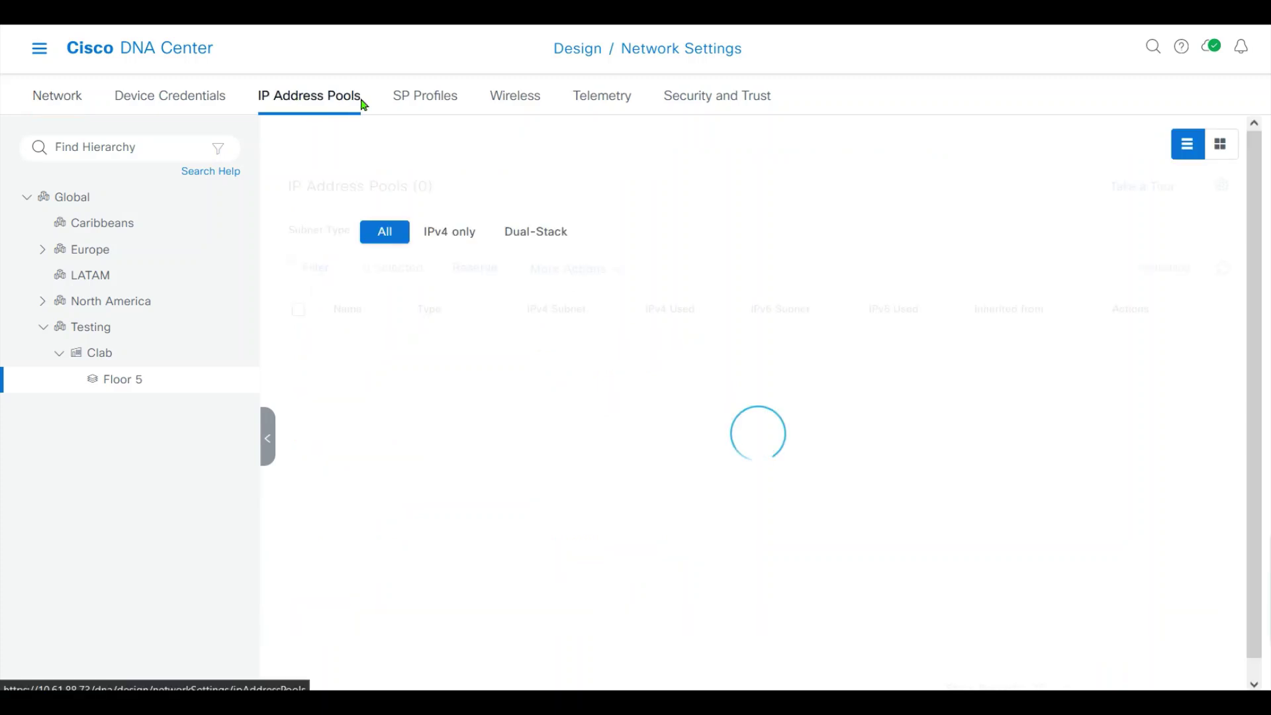
pyautogui.click(573, 269)
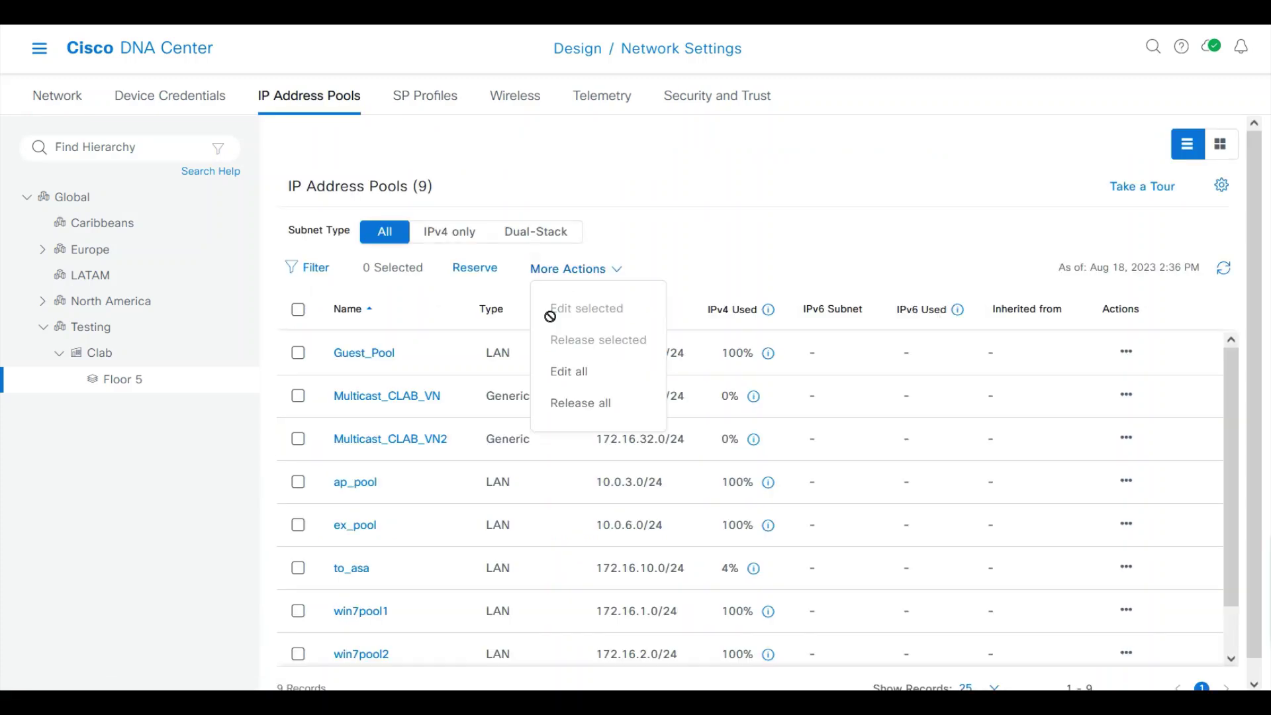
pyautogui.click(391, 397)
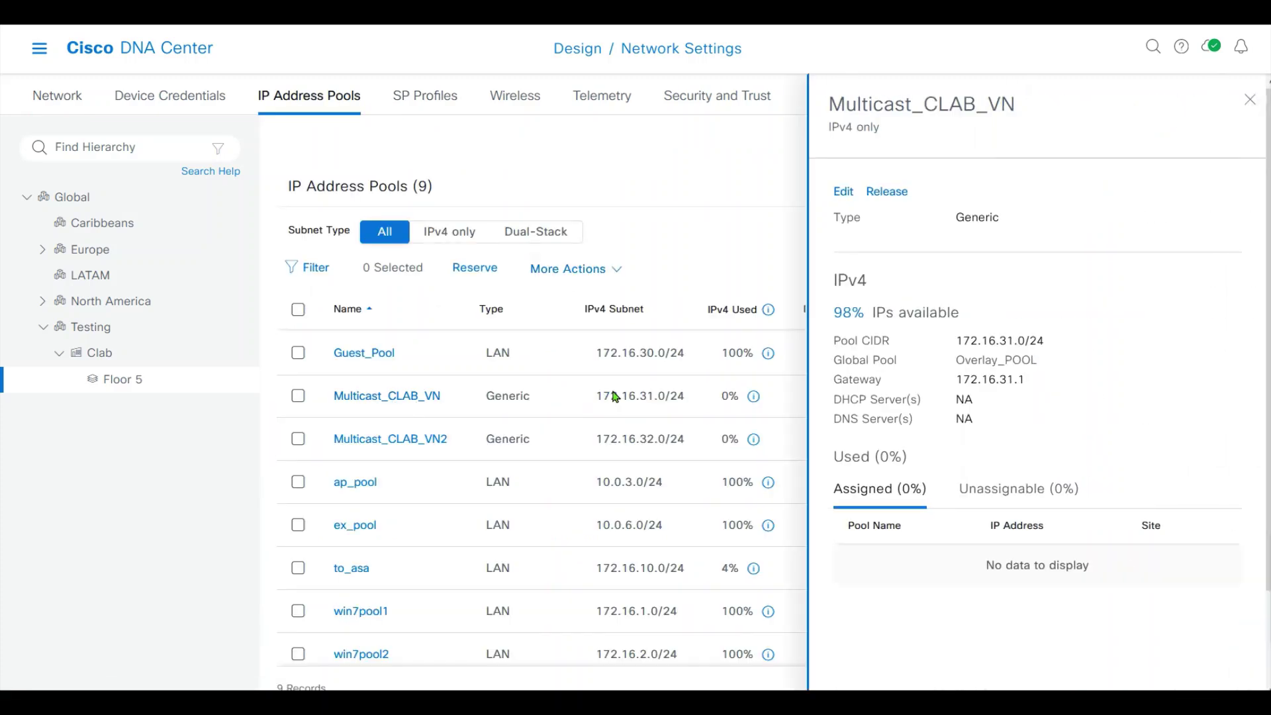
pyautogui.click(1254, 100)
pyautogui.click(40, 53)
# Step: Start the Configure Multicast wizard for the Floor 5 fabric site from Provision > Fabric Sites
pyautogui.moveTo(238, 196)
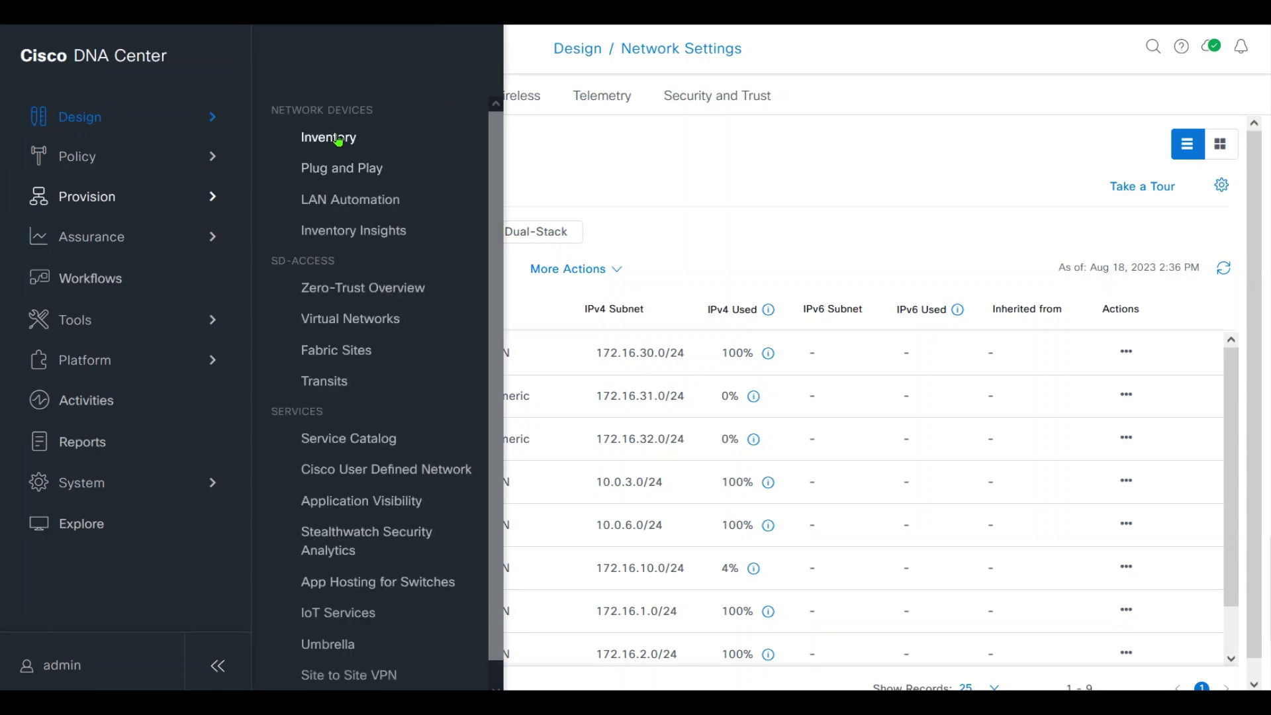
pyautogui.click(320, 354)
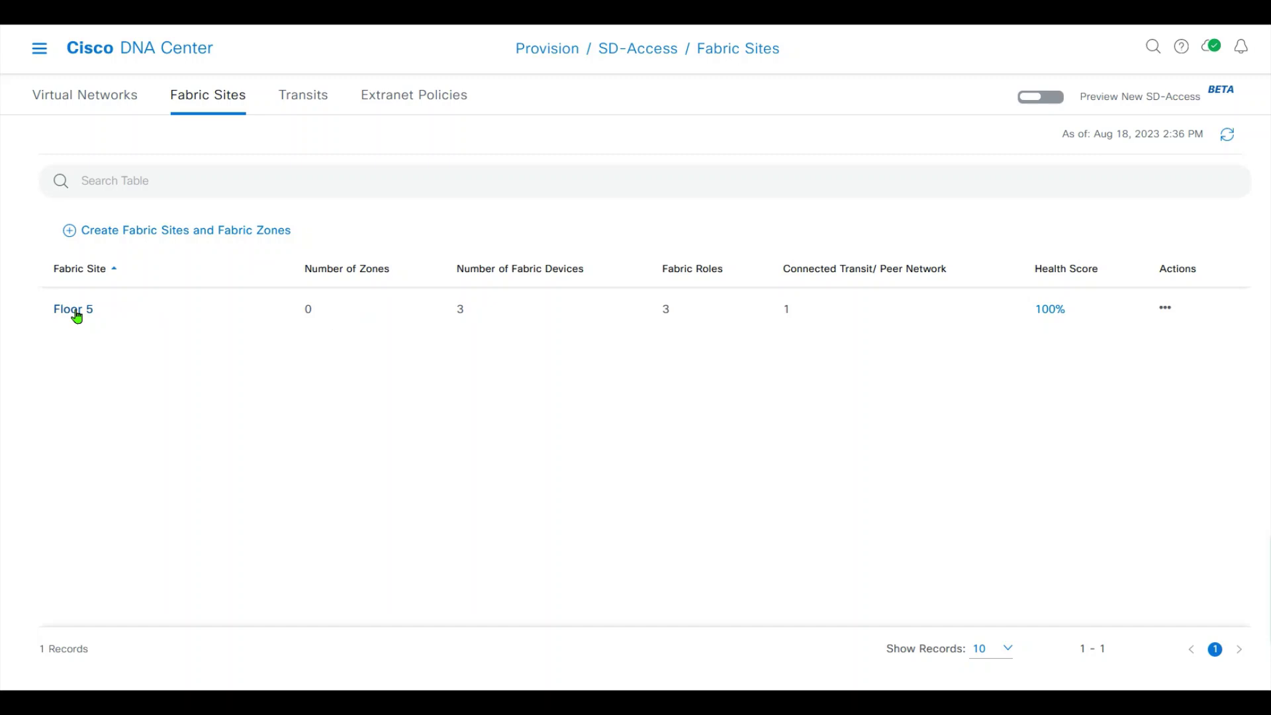
pyautogui.click(75, 312)
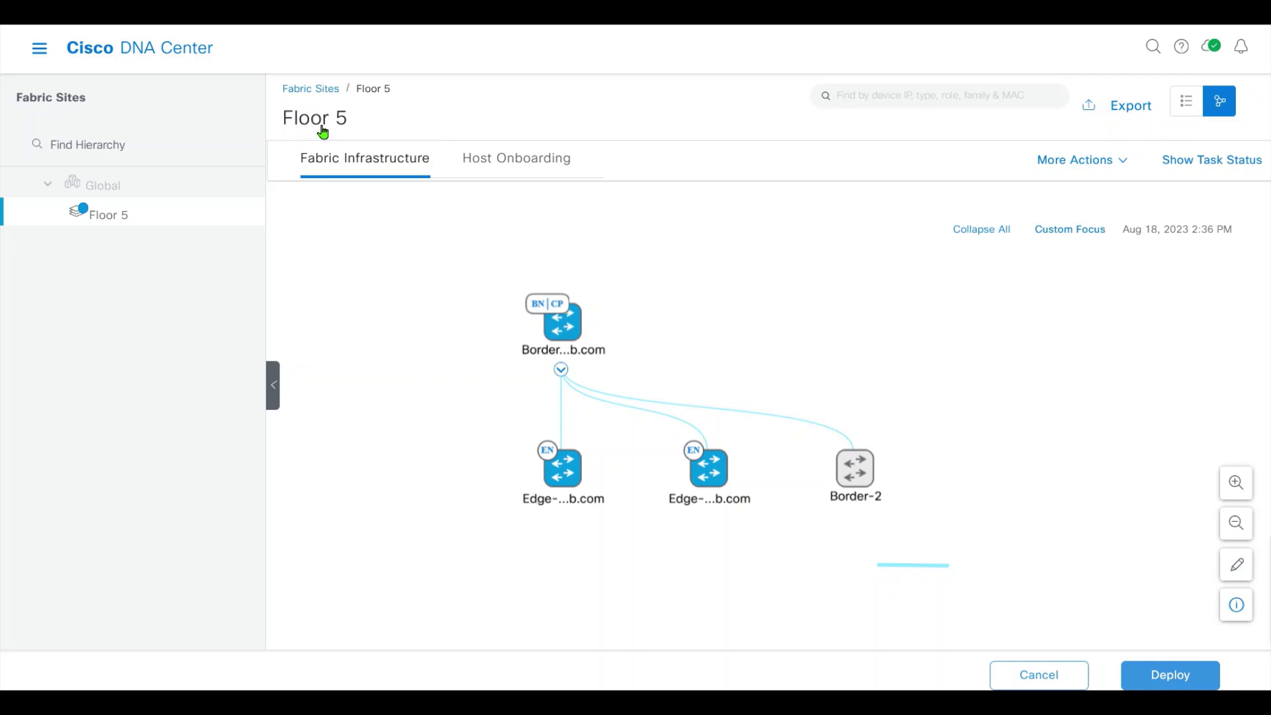
pyautogui.click(1107, 161)
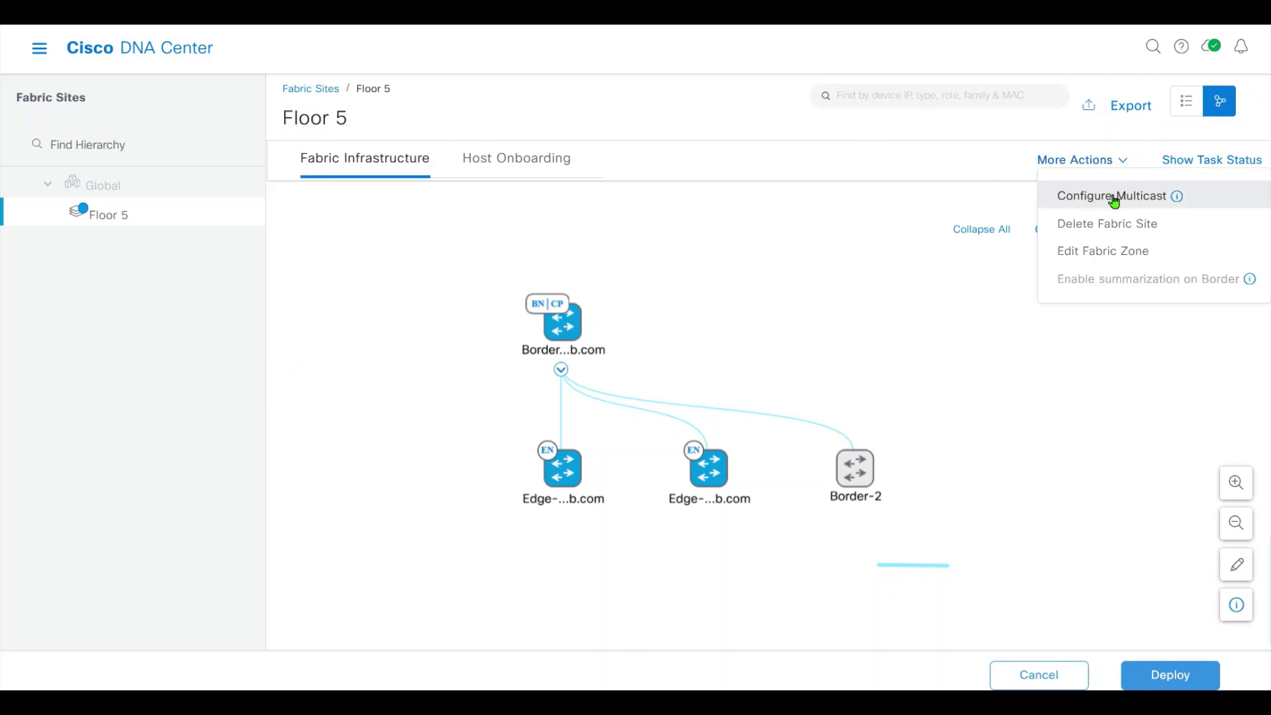
pyautogui.click(1115, 196)
pyautogui.click(225, 306)
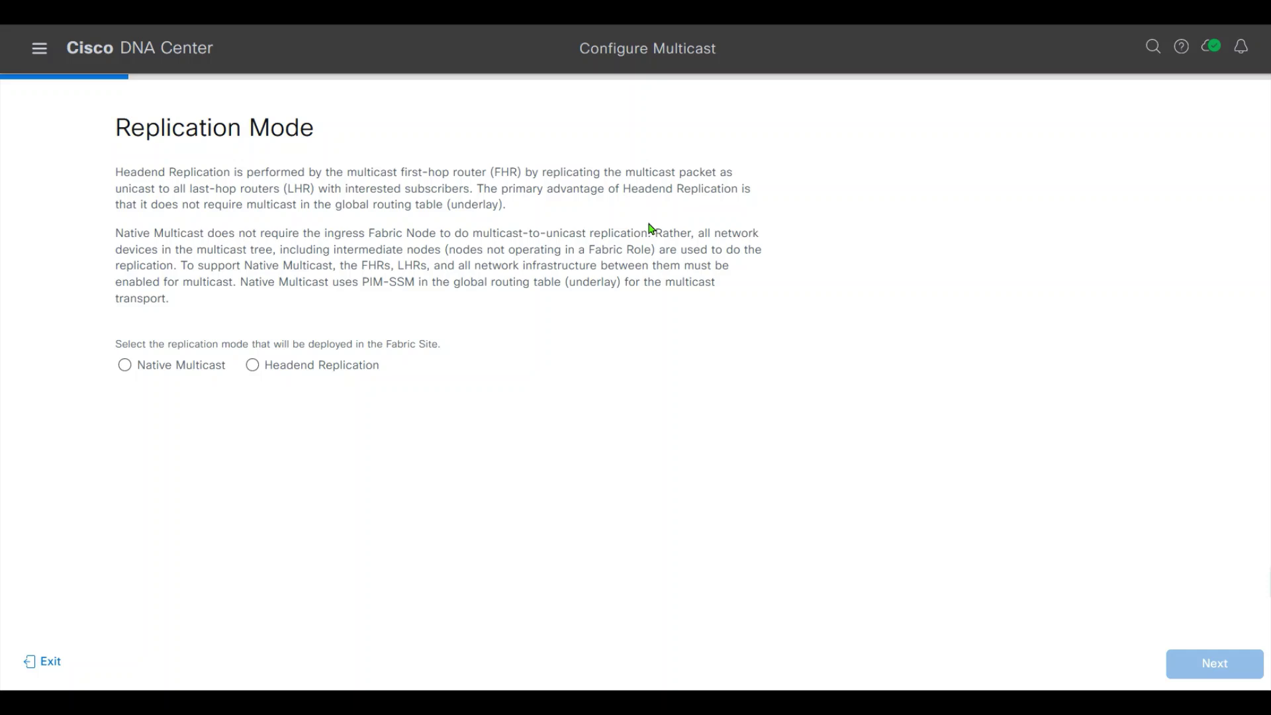
# Step: Choose Native Multicast as the replication mode and continue to the Virtual Networks step
pyautogui.click(126, 364)
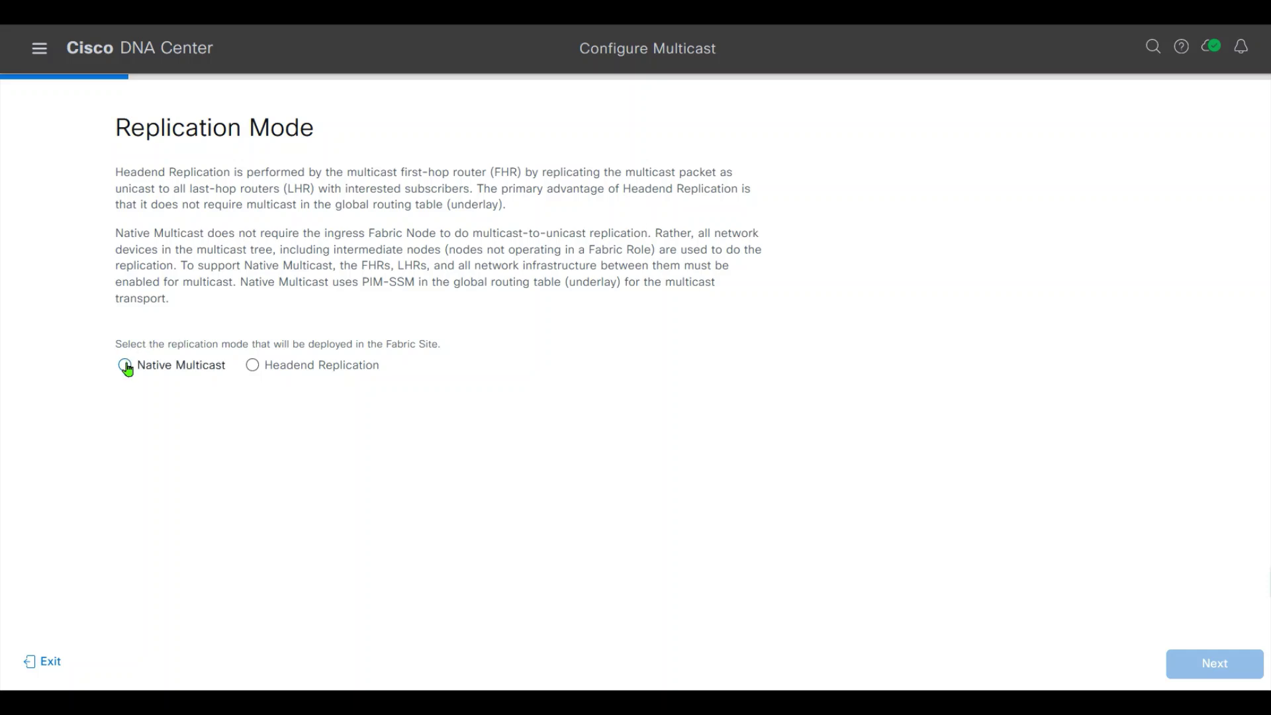
pyautogui.click(183, 369)
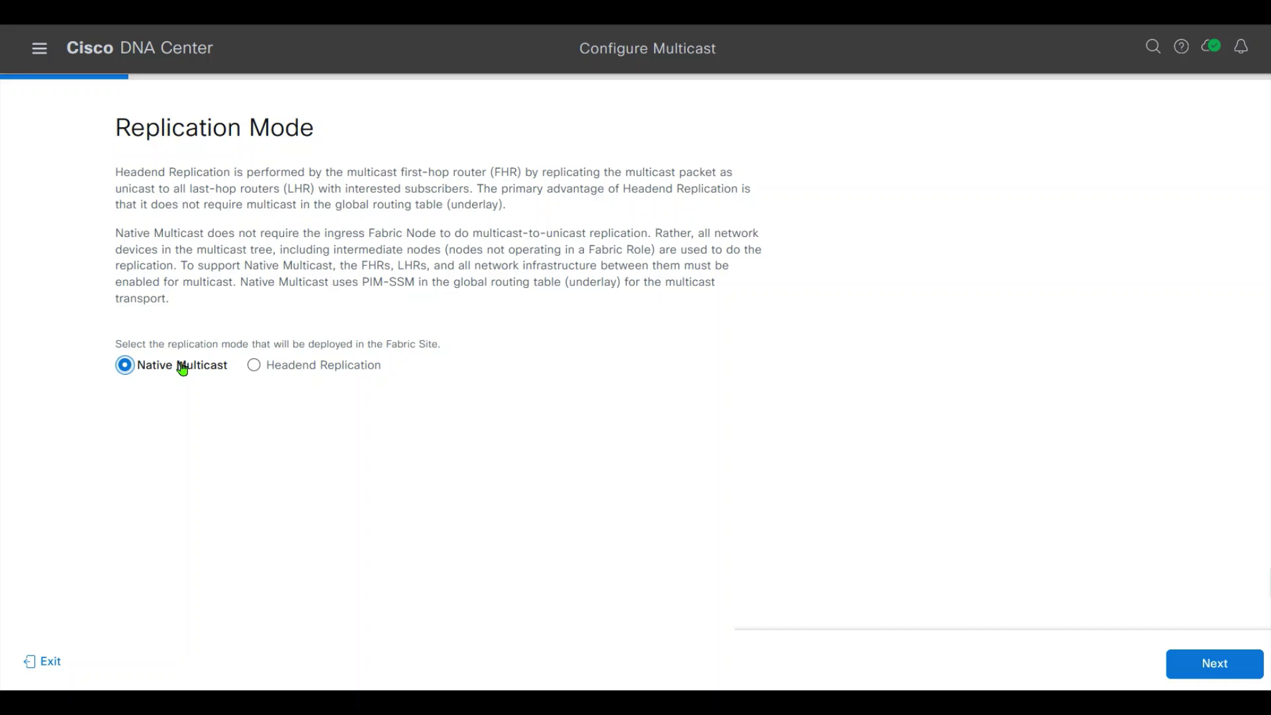
pyautogui.click(1198, 671)
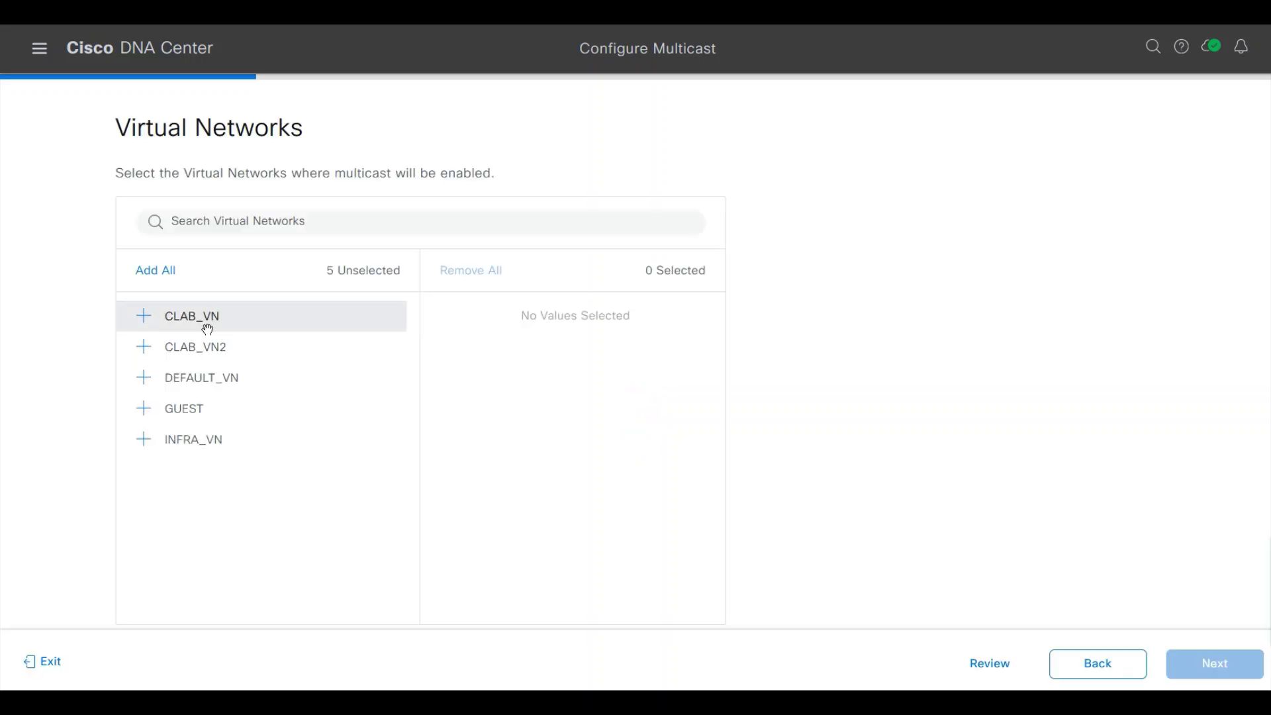
# Step: Enable multicast on CLAB_VN and map it to the Multicast_CLAB_VN (172.16.31.0) pool
pyautogui.click(145, 325)
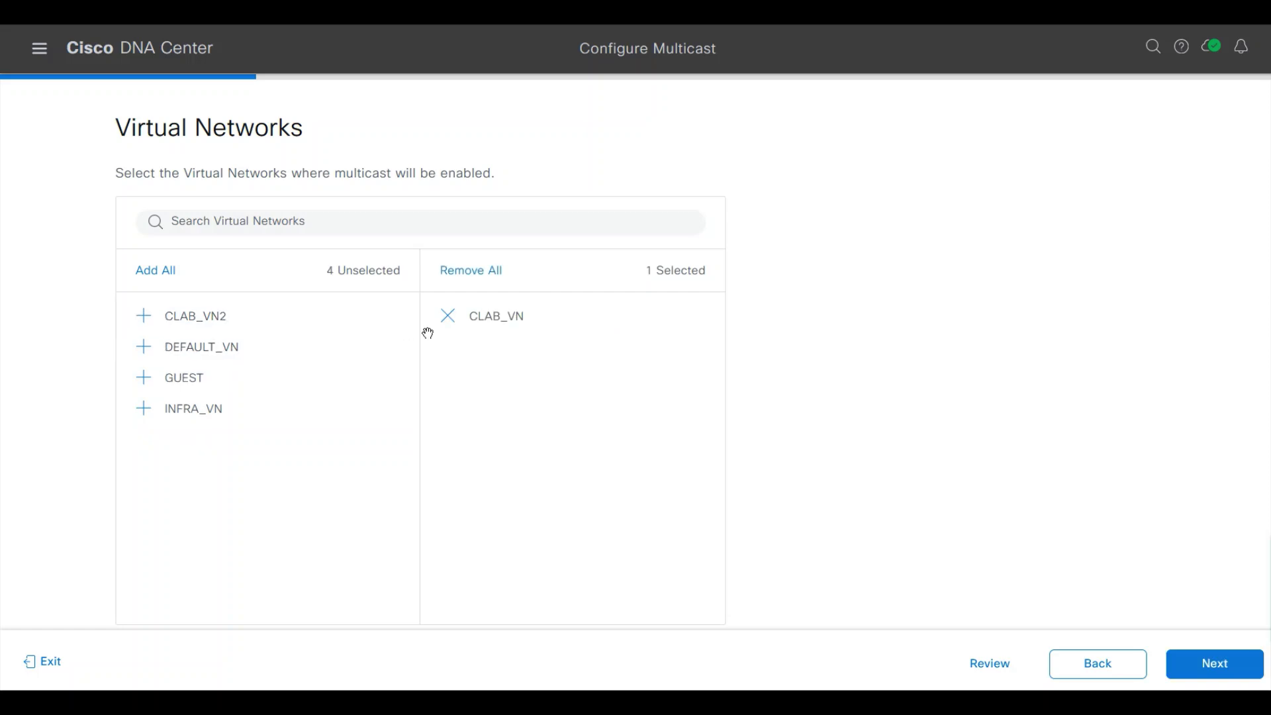
pyautogui.click(1206, 671)
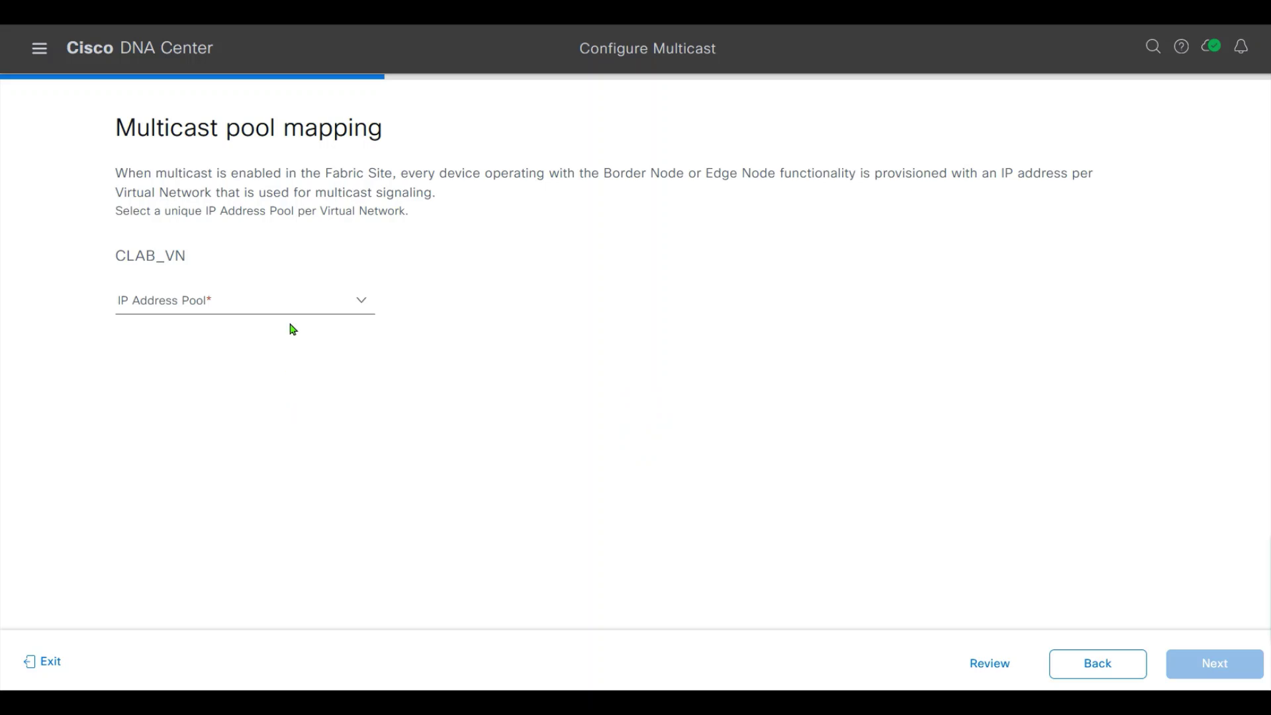
pyautogui.click(283, 306)
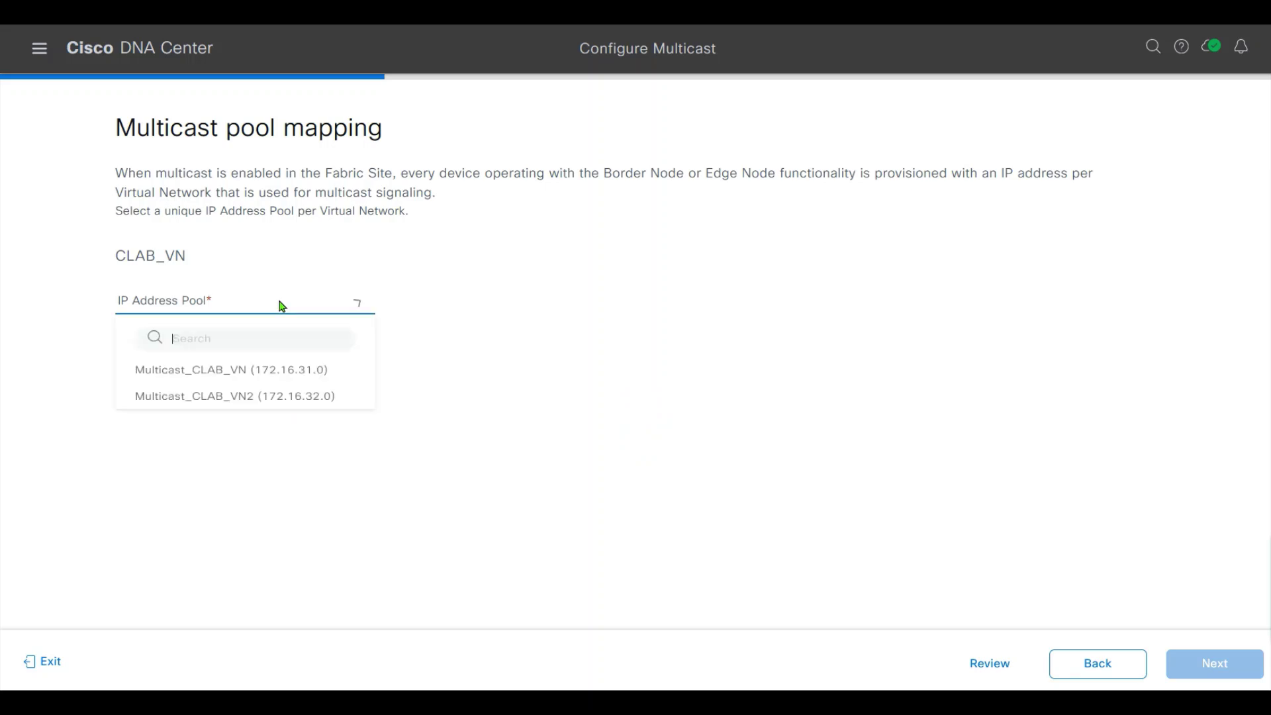
pyautogui.click(274, 387)
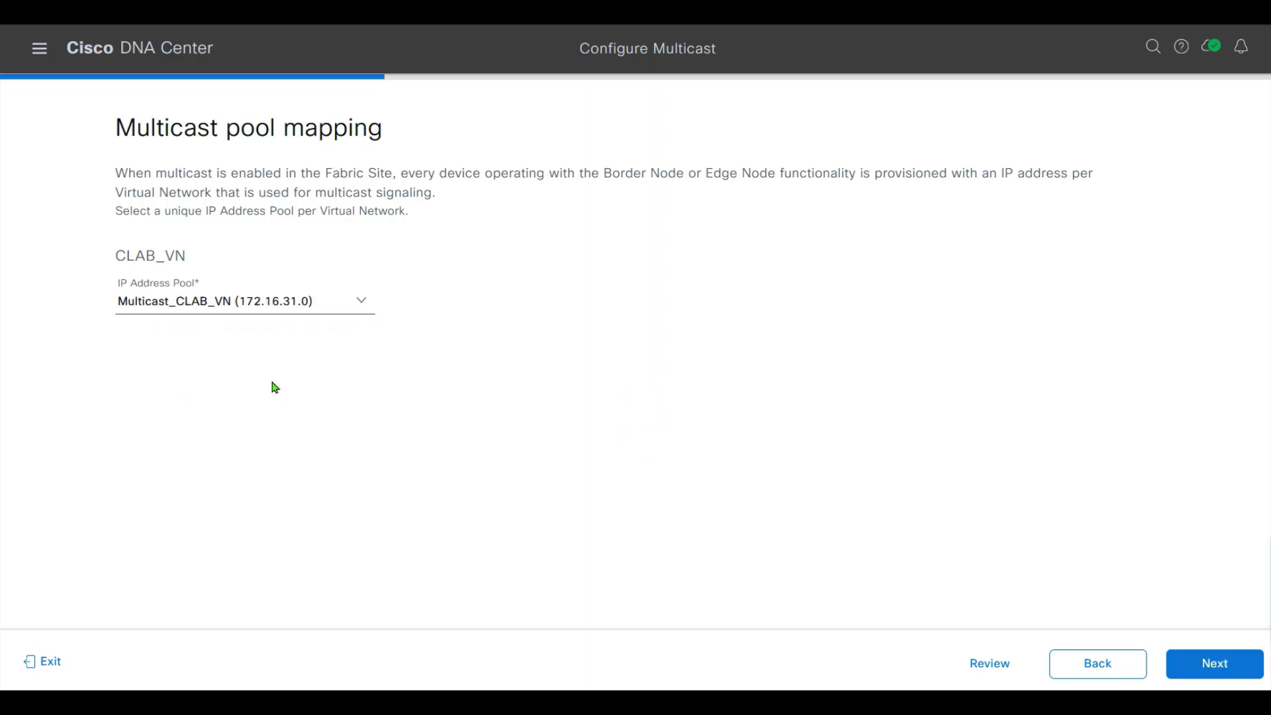
pyautogui.click(1203, 663)
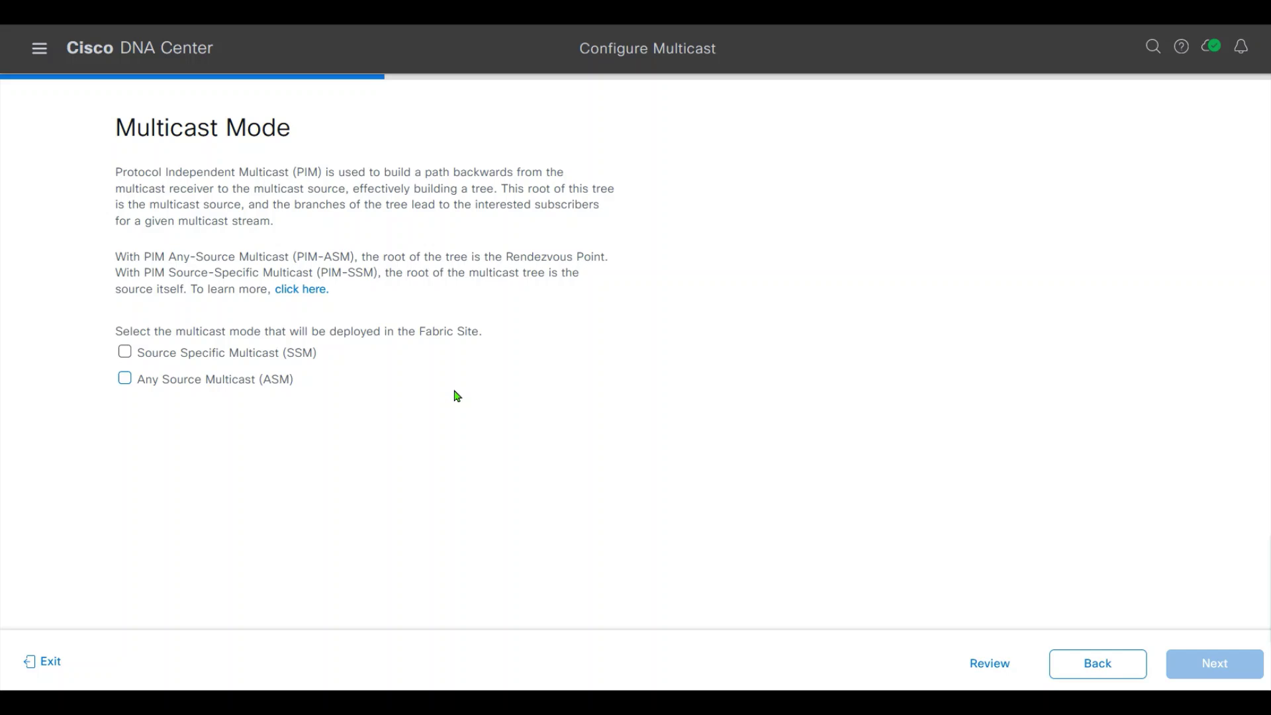
# Step: Select Any Source Multicast (ASM) mode and continue to rendezvous point mapping
pyautogui.click(252, 390)
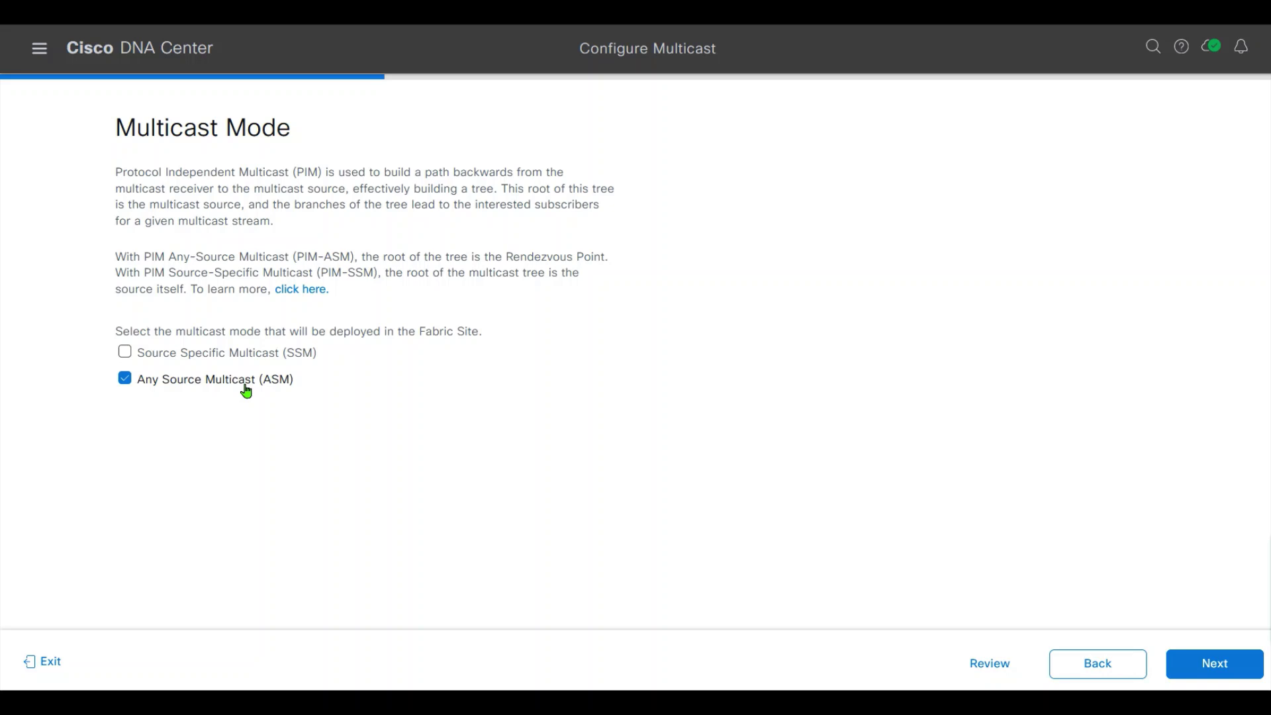
pyautogui.click(1209, 666)
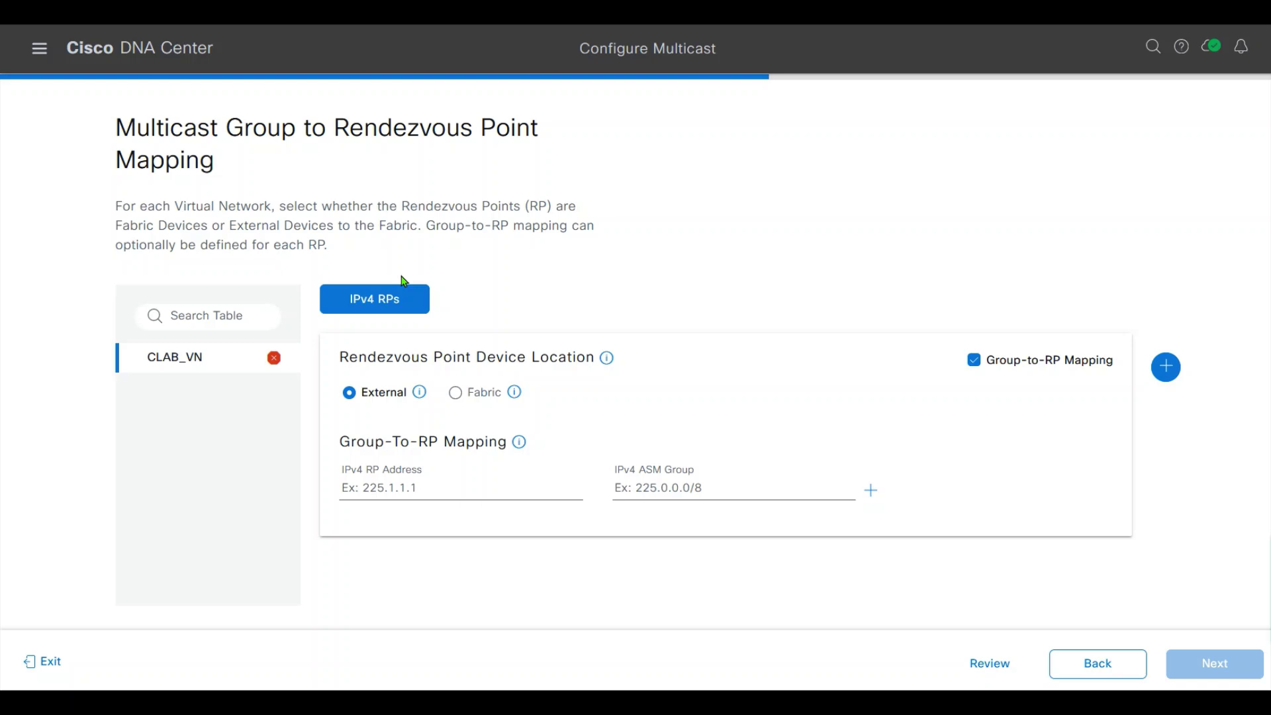
# Step: Place CLAB_VN's rendezvous point in the fabric with Border-1.clab.com as primary RP
pyautogui.click(462, 394)
pyautogui.moveTo(519, 401)
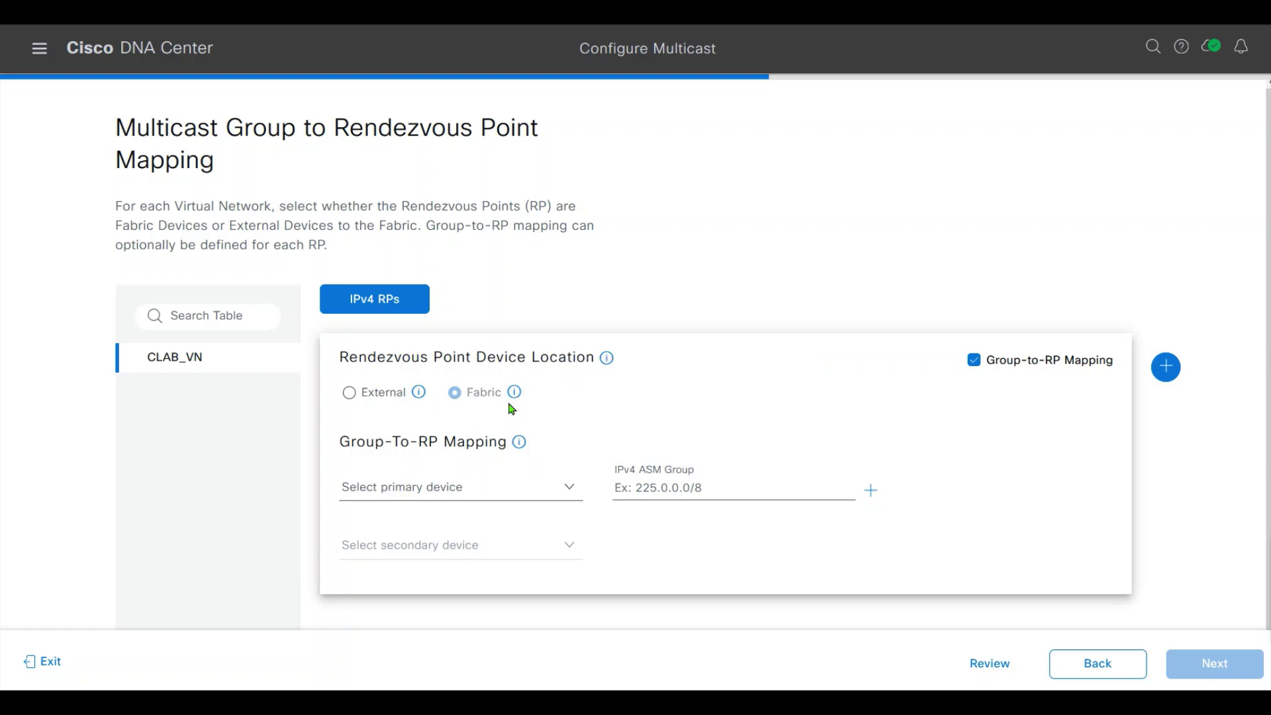
pyautogui.click(568, 491)
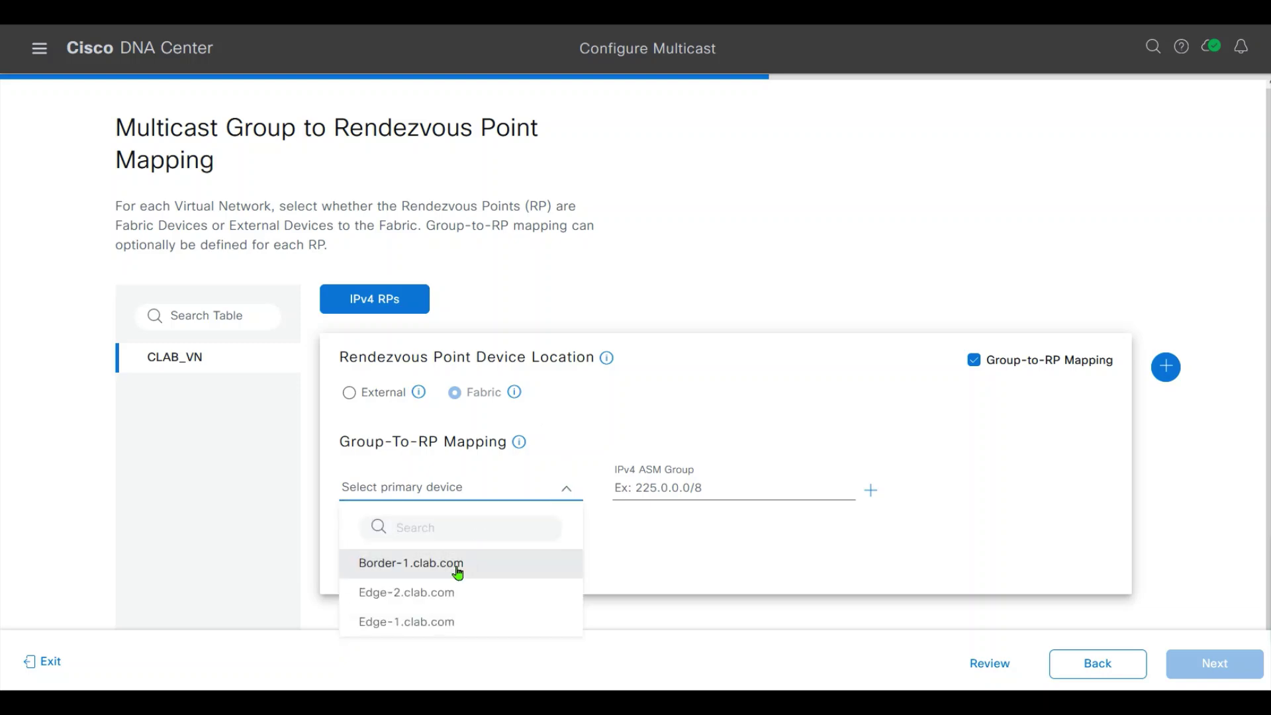
pyautogui.click(457, 566)
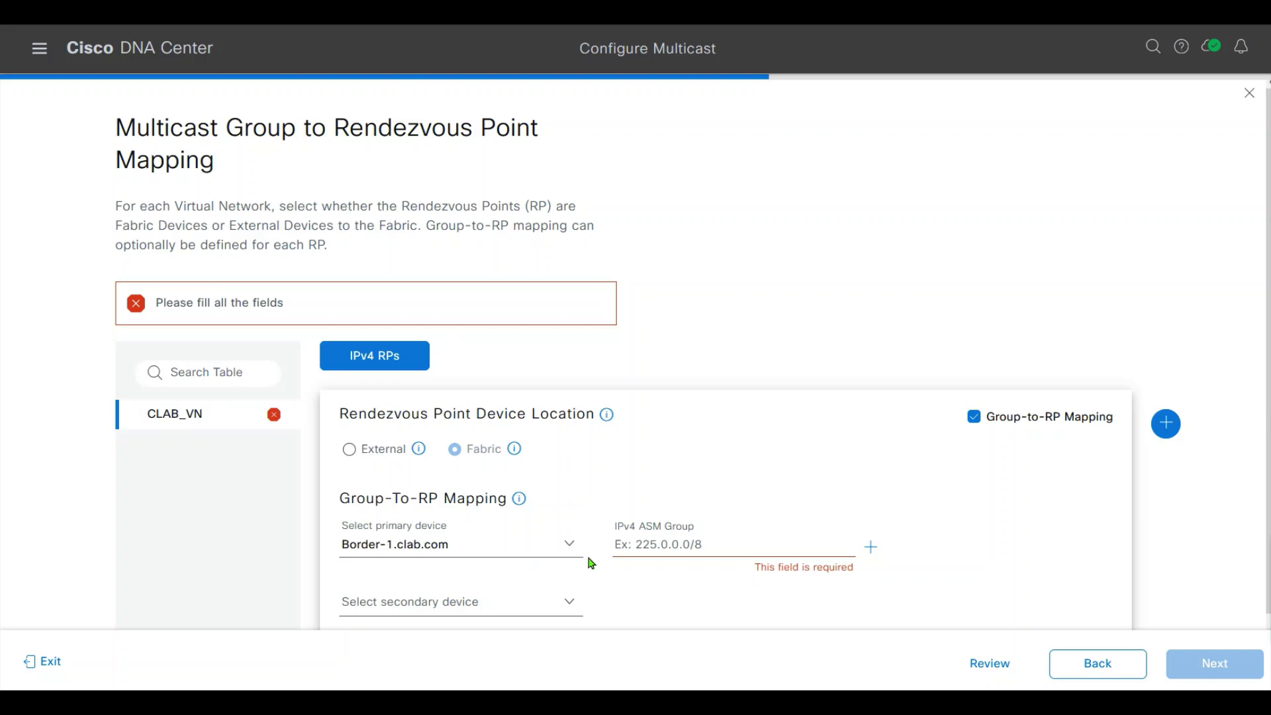
# Step: Enter the IPv4 ASM group, correcting 239.0.0.1/16 to the valid 239.0.0.0/16
pyautogui.click(659, 546)
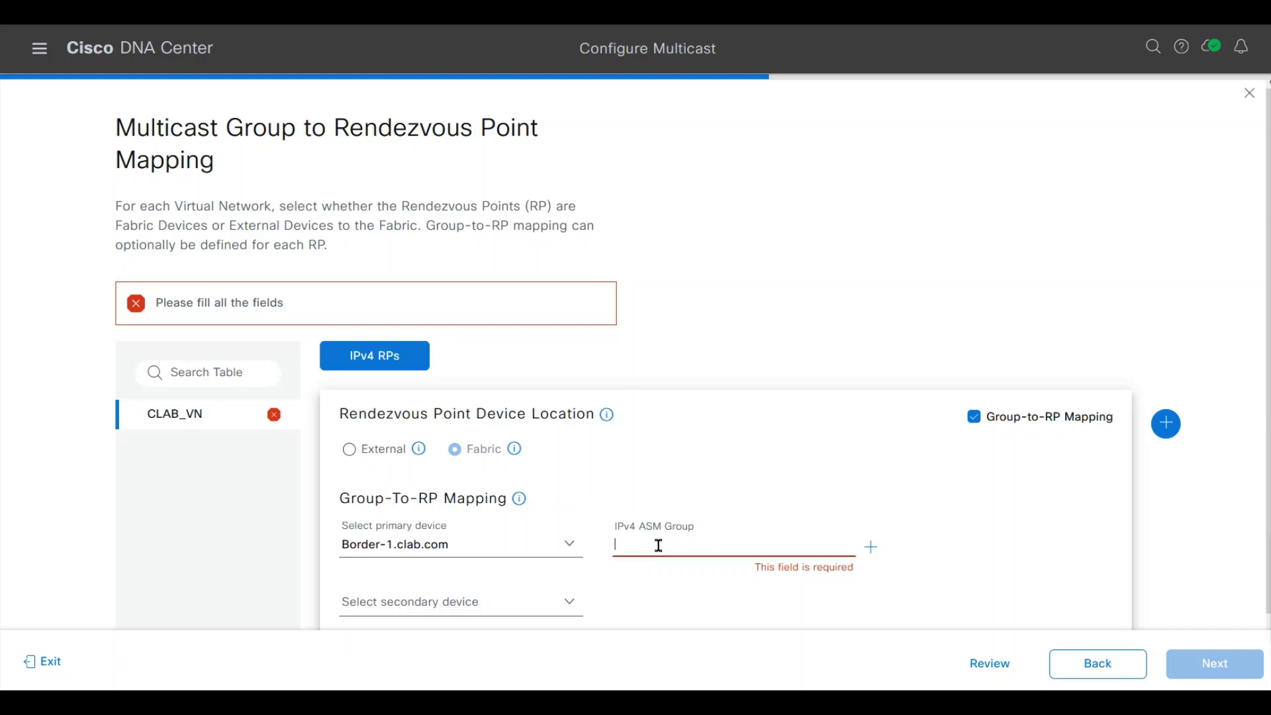
pyautogui.write('23')
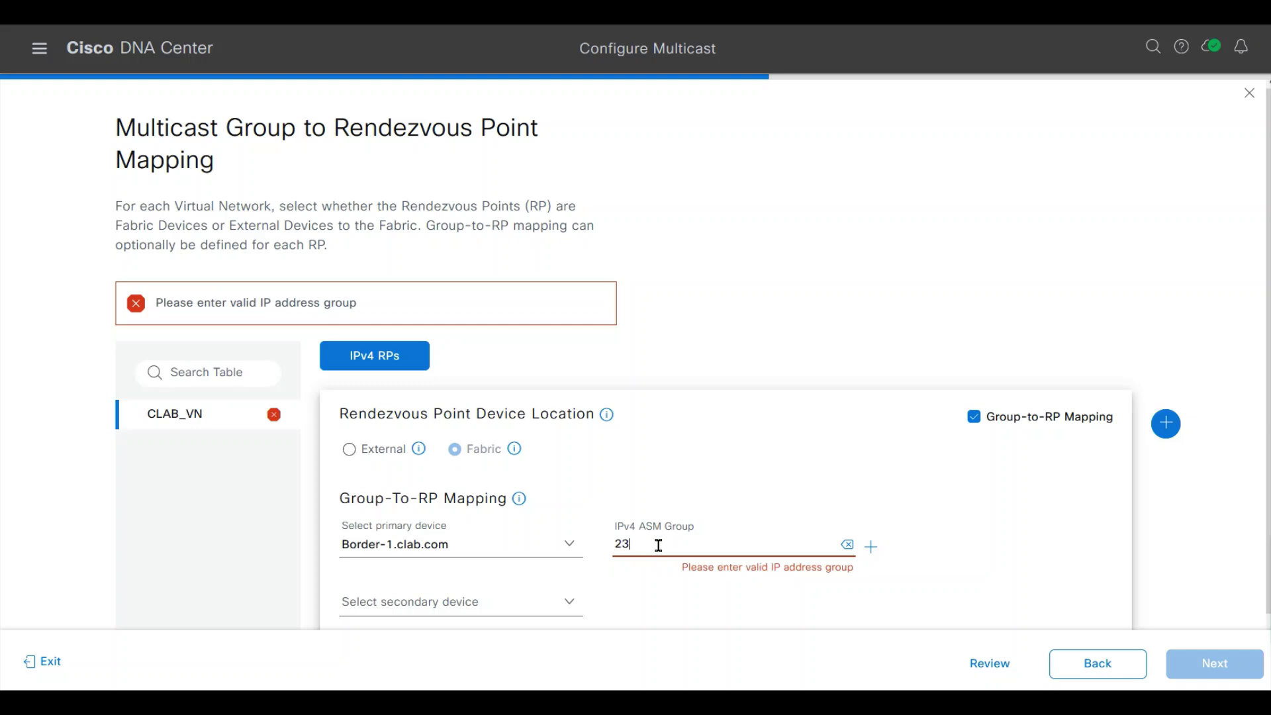
pyautogui.write('9.')
pyautogui.write('0.0.1/16')
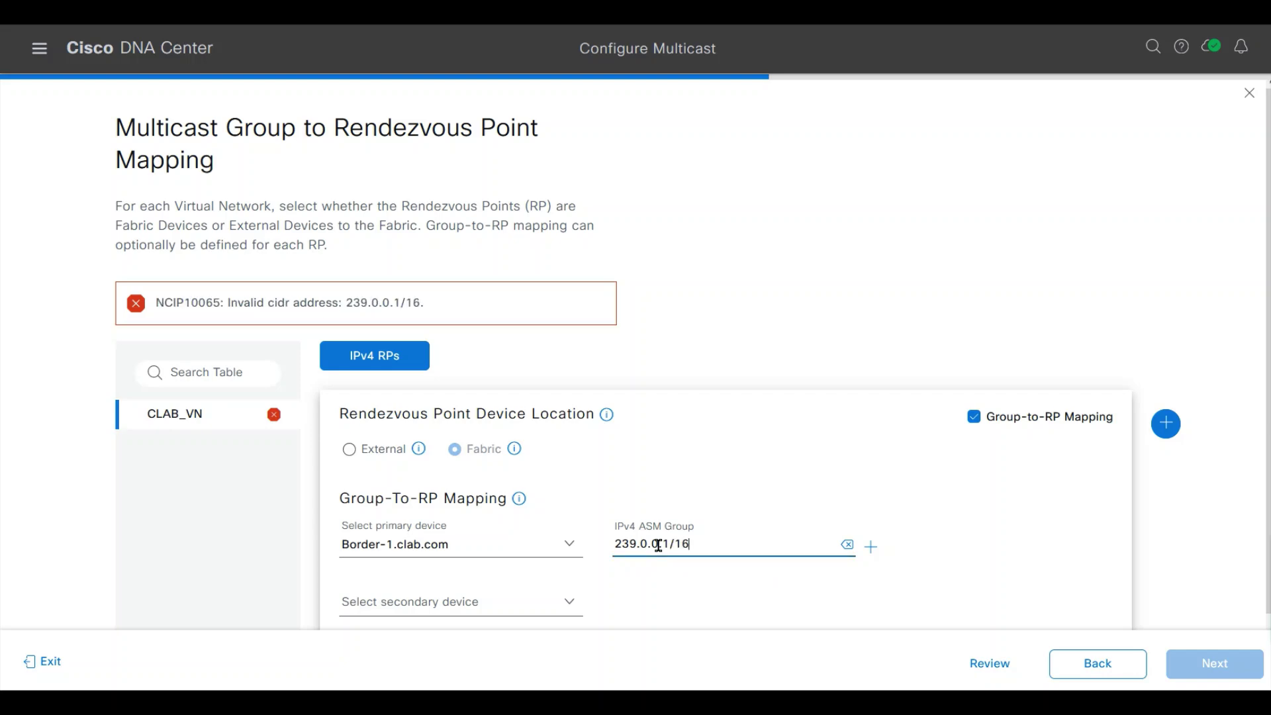
pyautogui.click(897, 489)
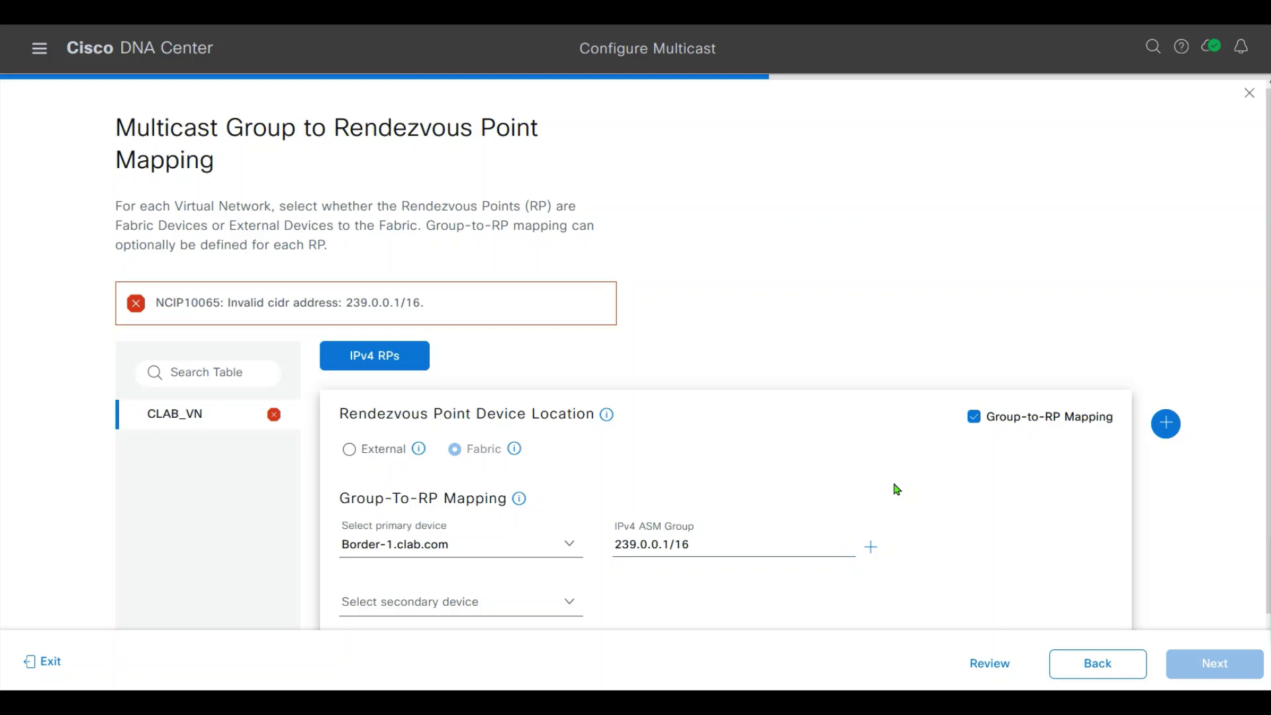
pyautogui.click(675, 541)
pyautogui.press('BackSpace')
pyautogui.write('0')
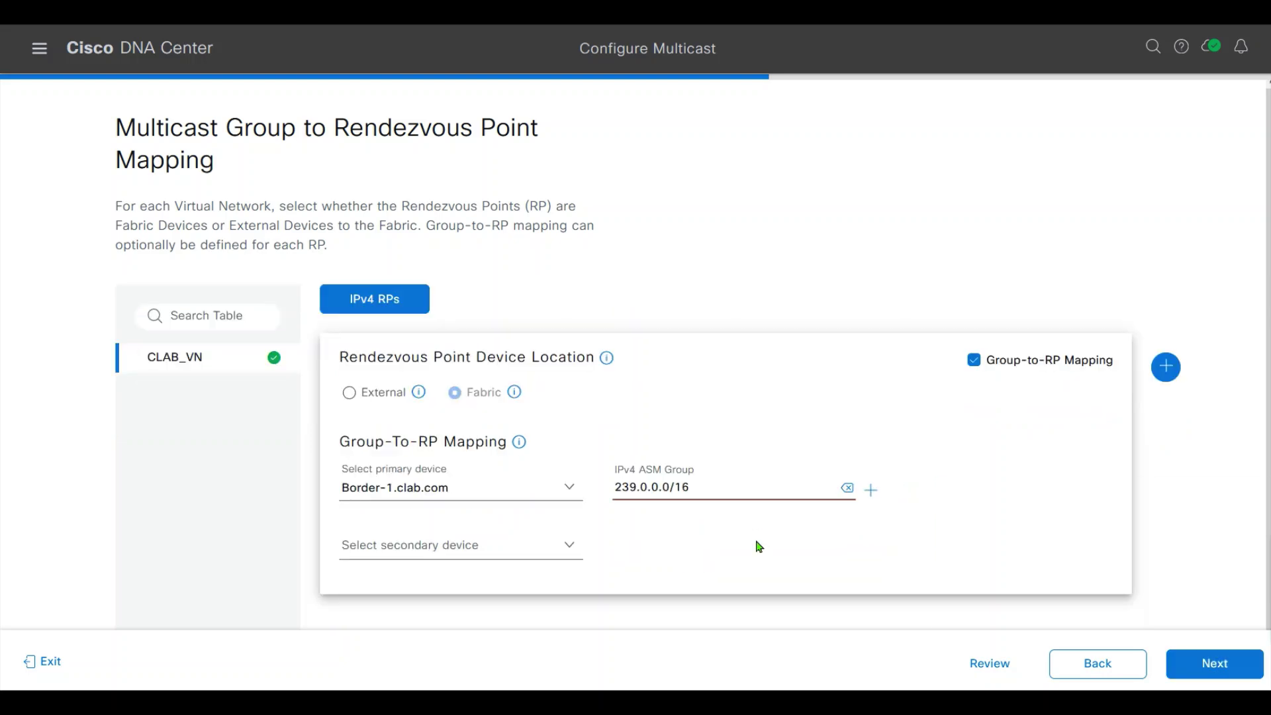
pyautogui.click(800, 549)
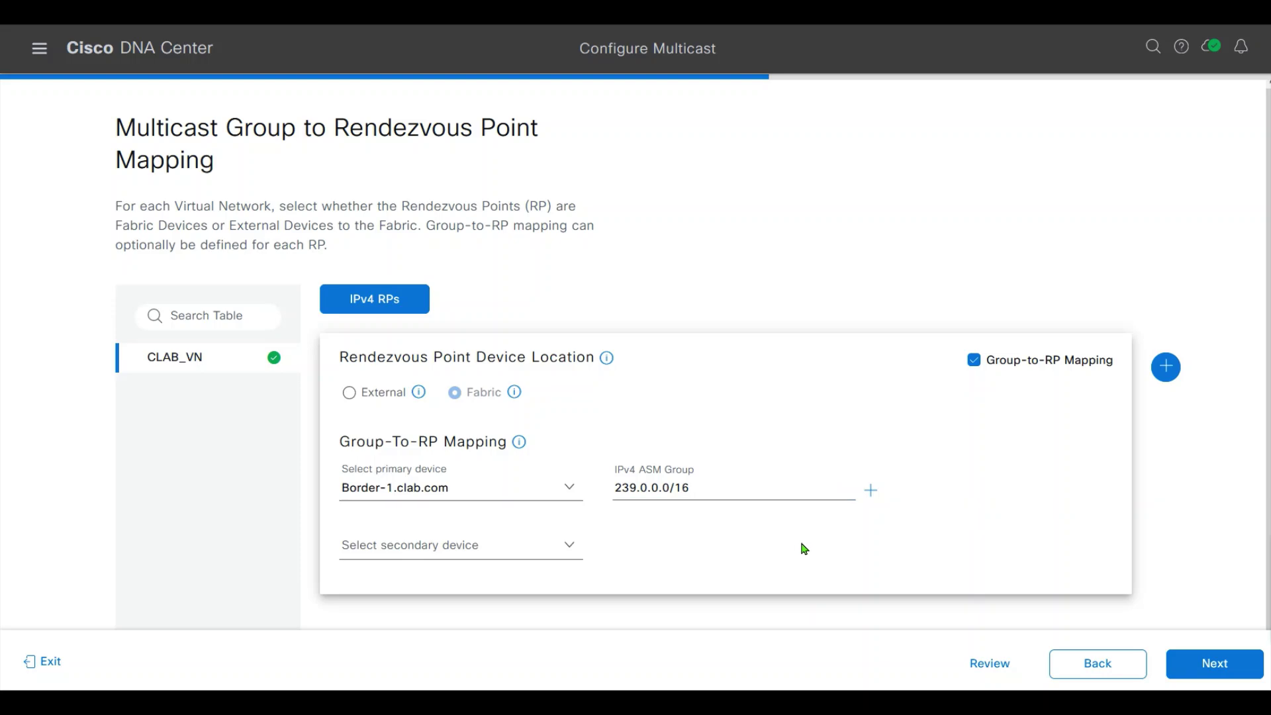
# Step: Review the summary and deploy the Floor 5 multicast configuration now
pyautogui.click(1201, 669)
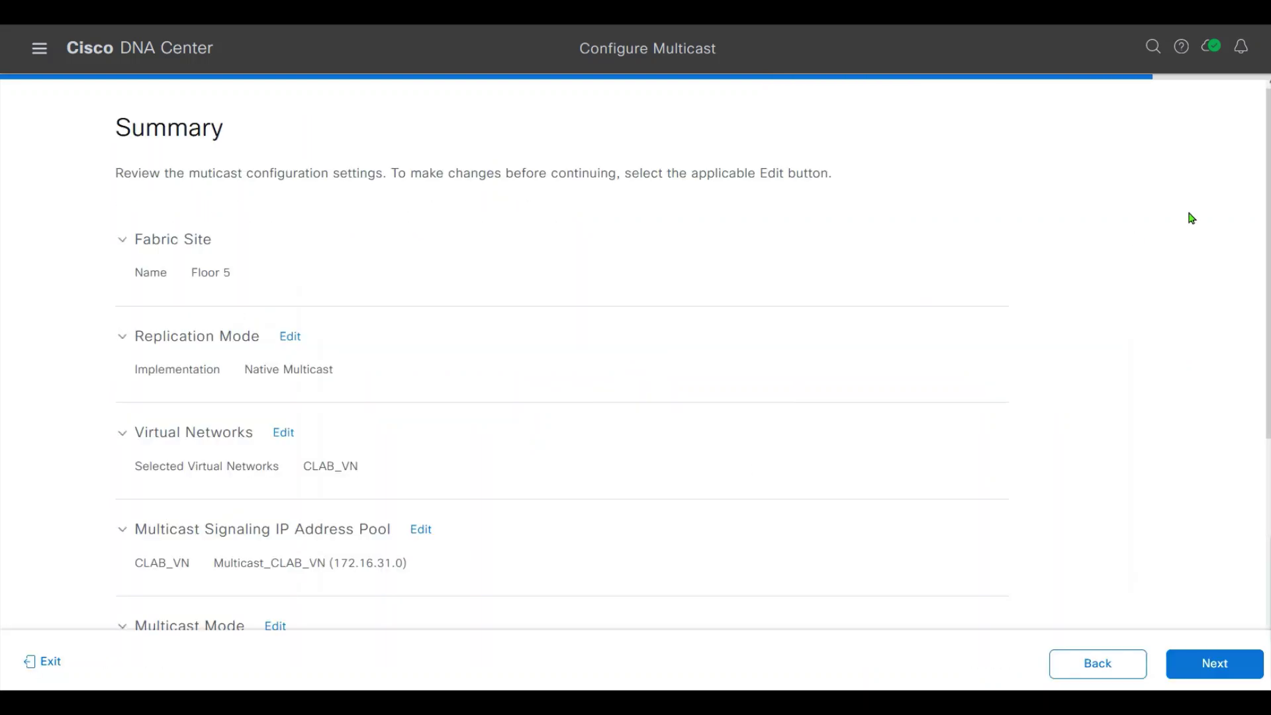
pyautogui.moveTo(1267, 201)
pyautogui.mouseDown()
pyautogui.moveTo(1257, 426)
pyautogui.moveTo(1252, 212)
pyautogui.mouseUp()
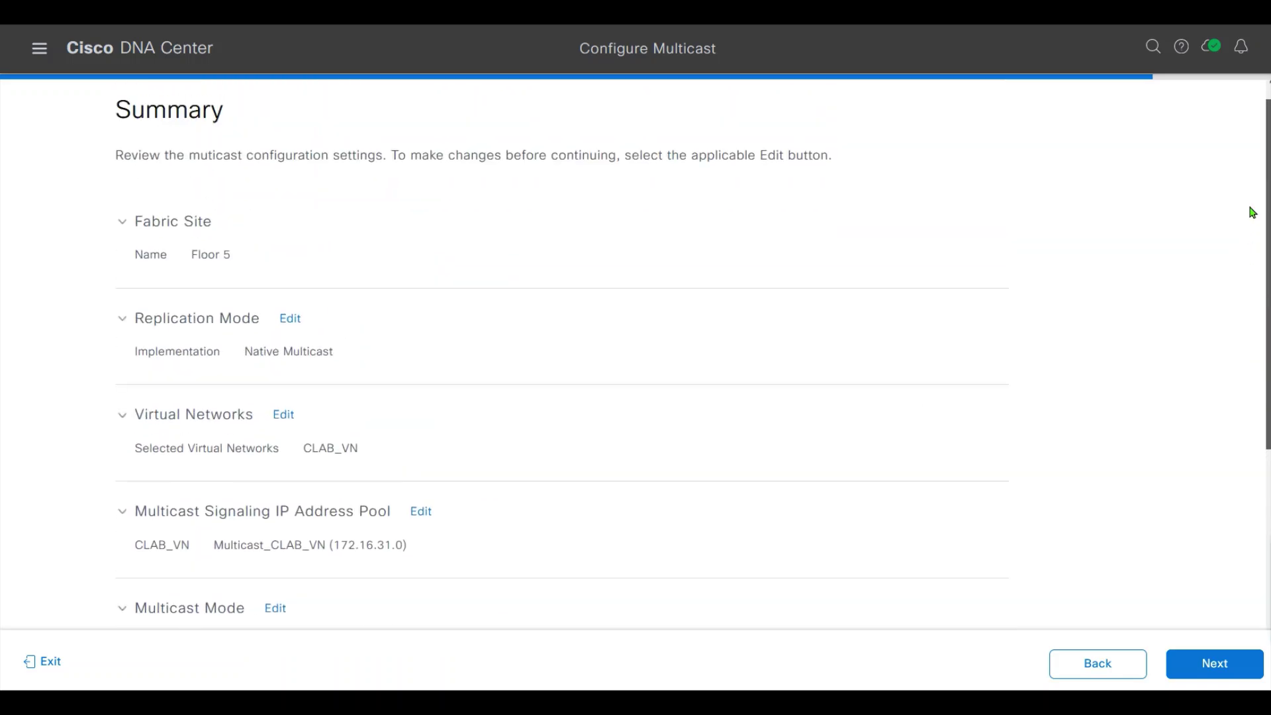
pyautogui.click(1235, 661)
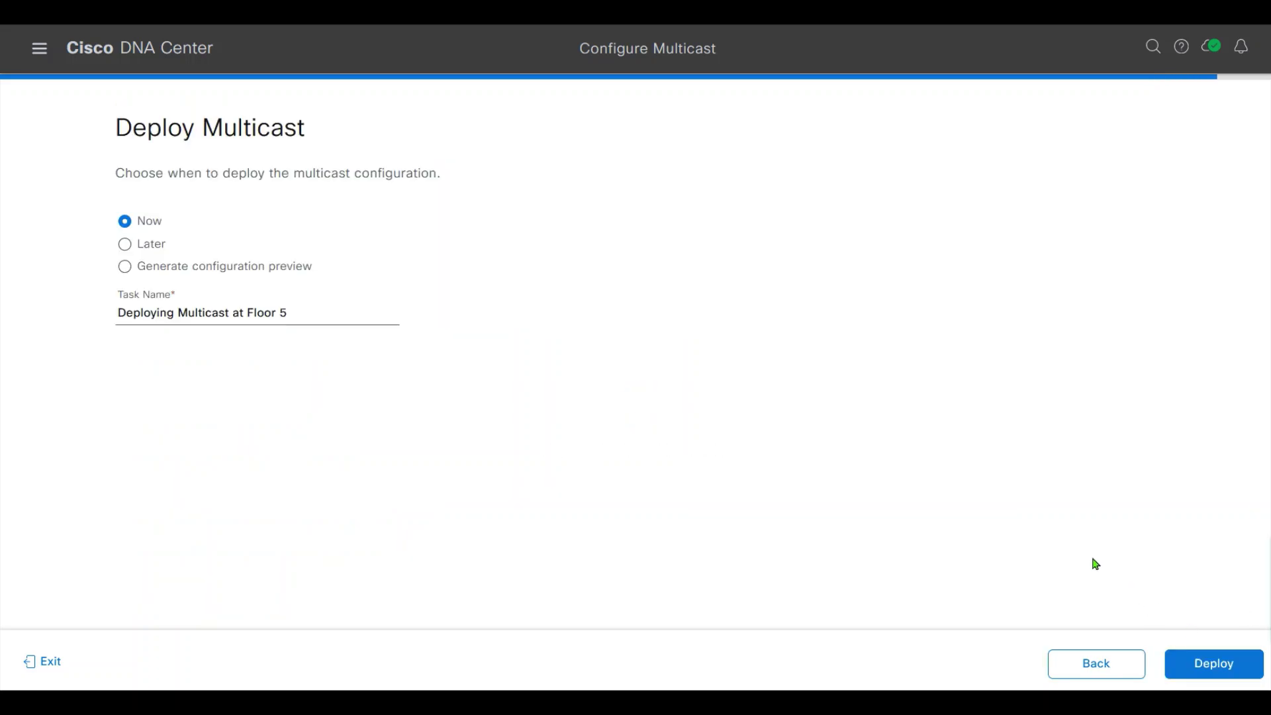
pyautogui.click(1224, 668)
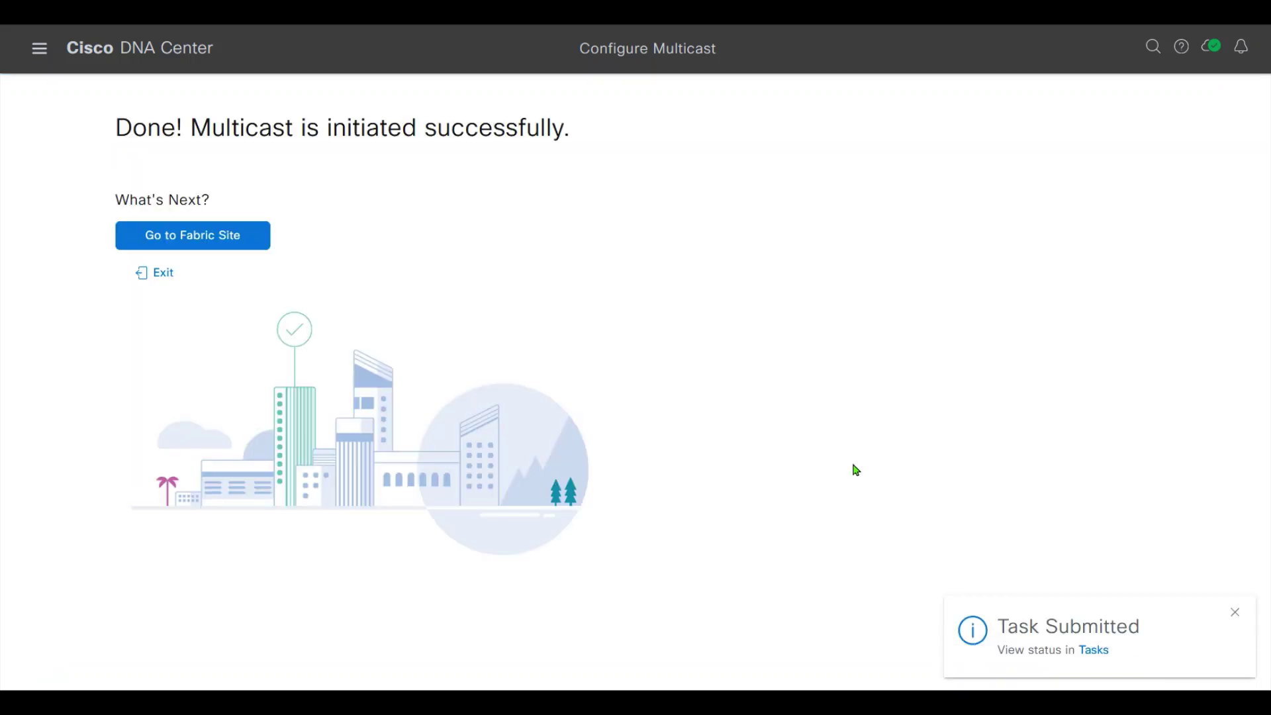
# Step: In the Floor 5 fabric site, check Border-1.clab.com's details confirming it as an enabled multicast RP
pyautogui.click(185, 245)
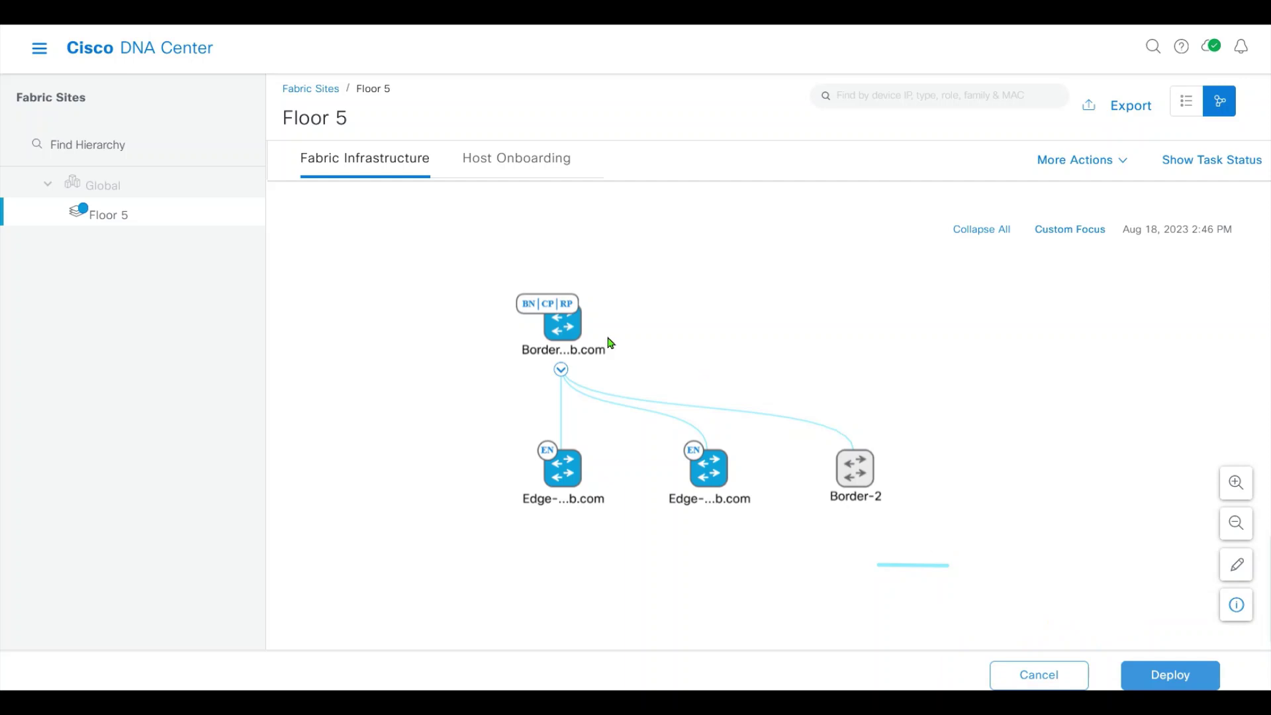
pyautogui.click(577, 337)
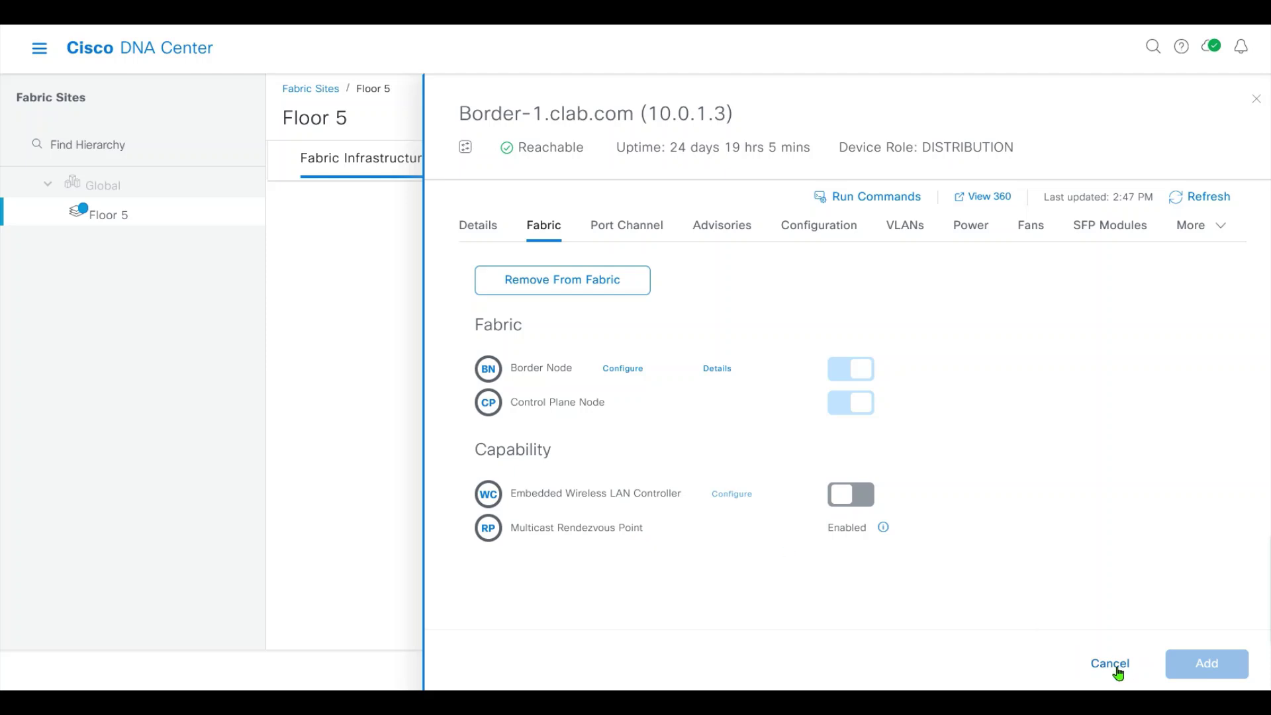
pyautogui.click(1115, 671)
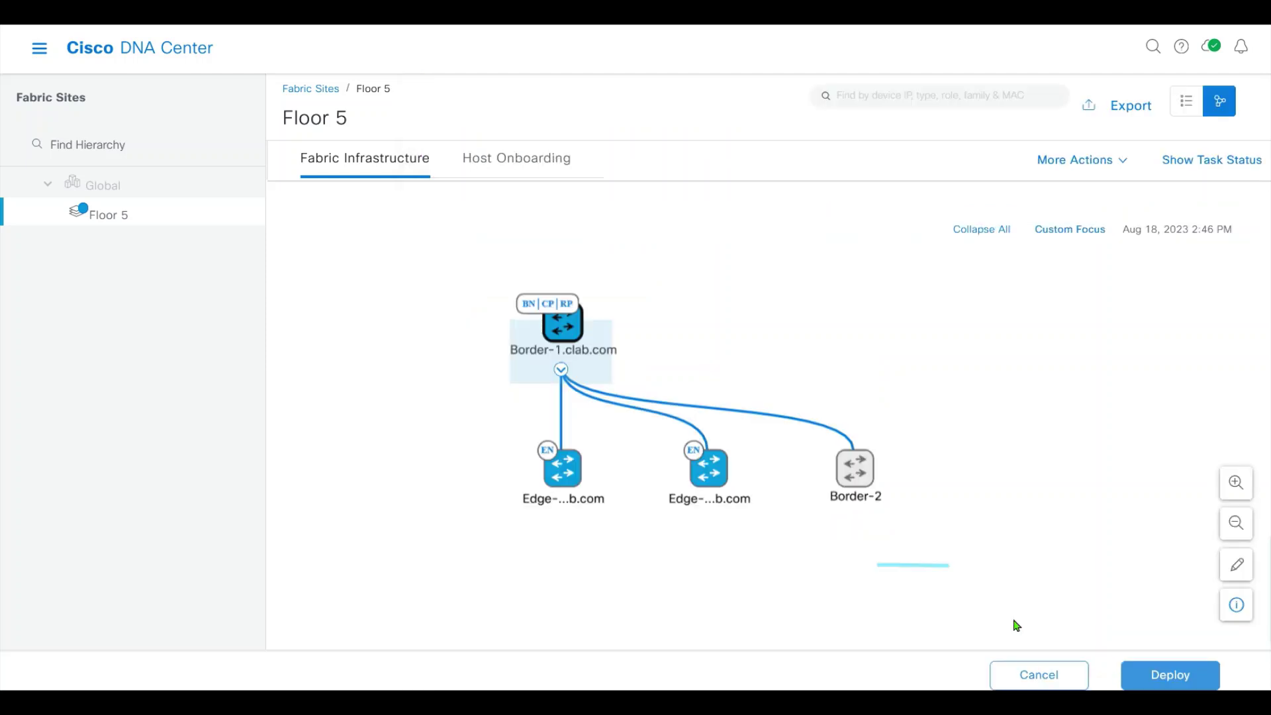
# Step: Show Floor 5's Host Onboarding virtual networks, where CLAB_VN is multicast-enabled
pyautogui.click(523, 169)
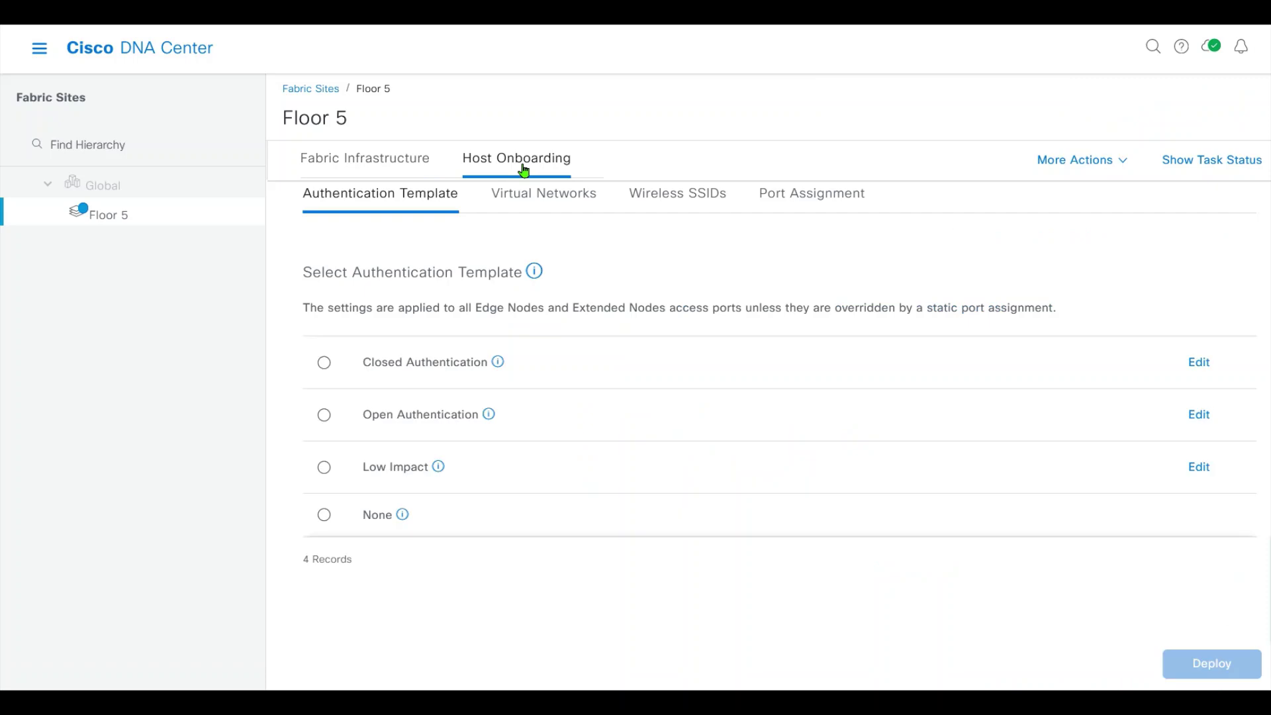
pyautogui.click(523, 205)
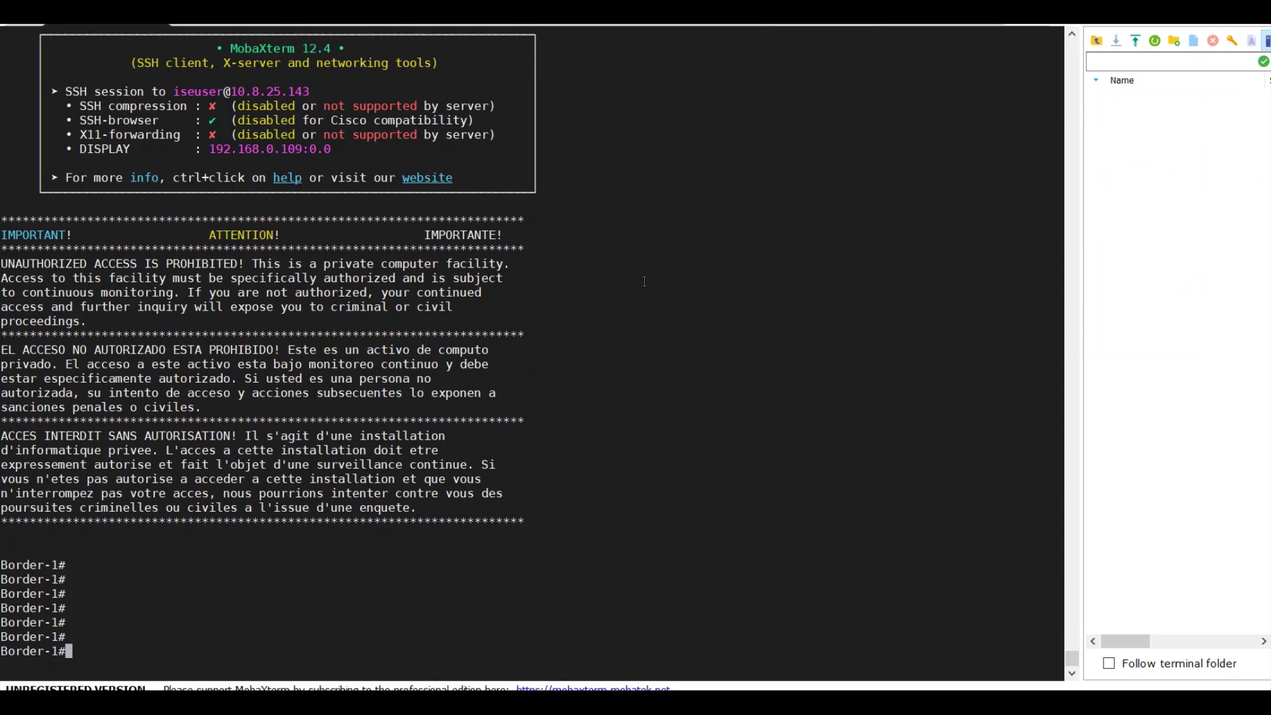
# Step: Run 'show run | i rp' on Border-1 and highlight the RP 172.16.31.1 line and its ACL name
pyautogui.write('show run | i rp')
pyautogui.press('Return')
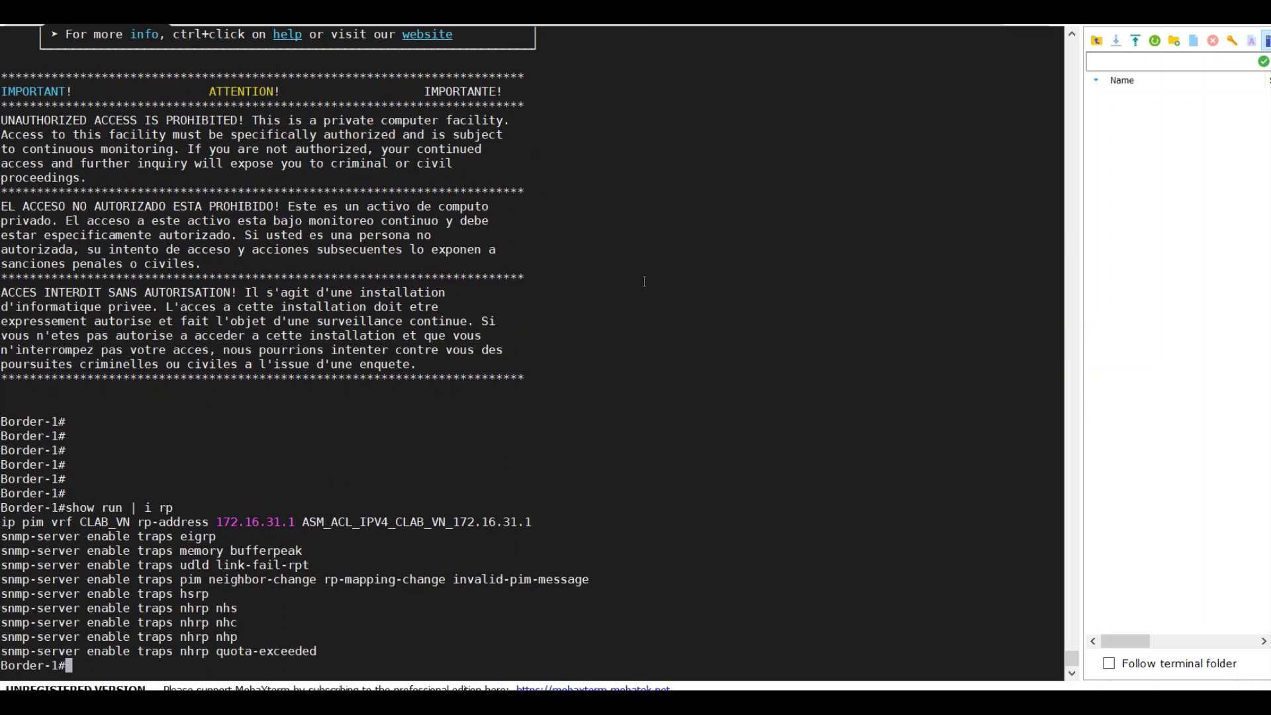
pyautogui.doubleClick(140, 524)
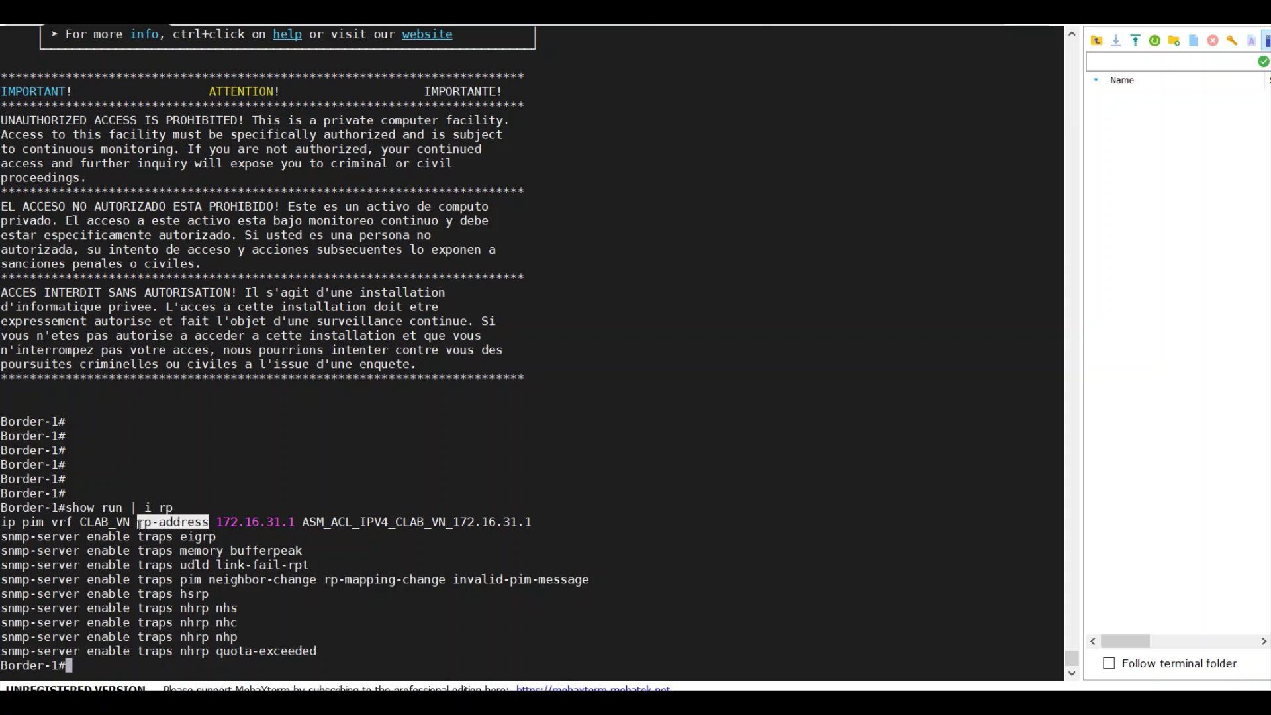
pyautogui.tripleClick(139, 524)
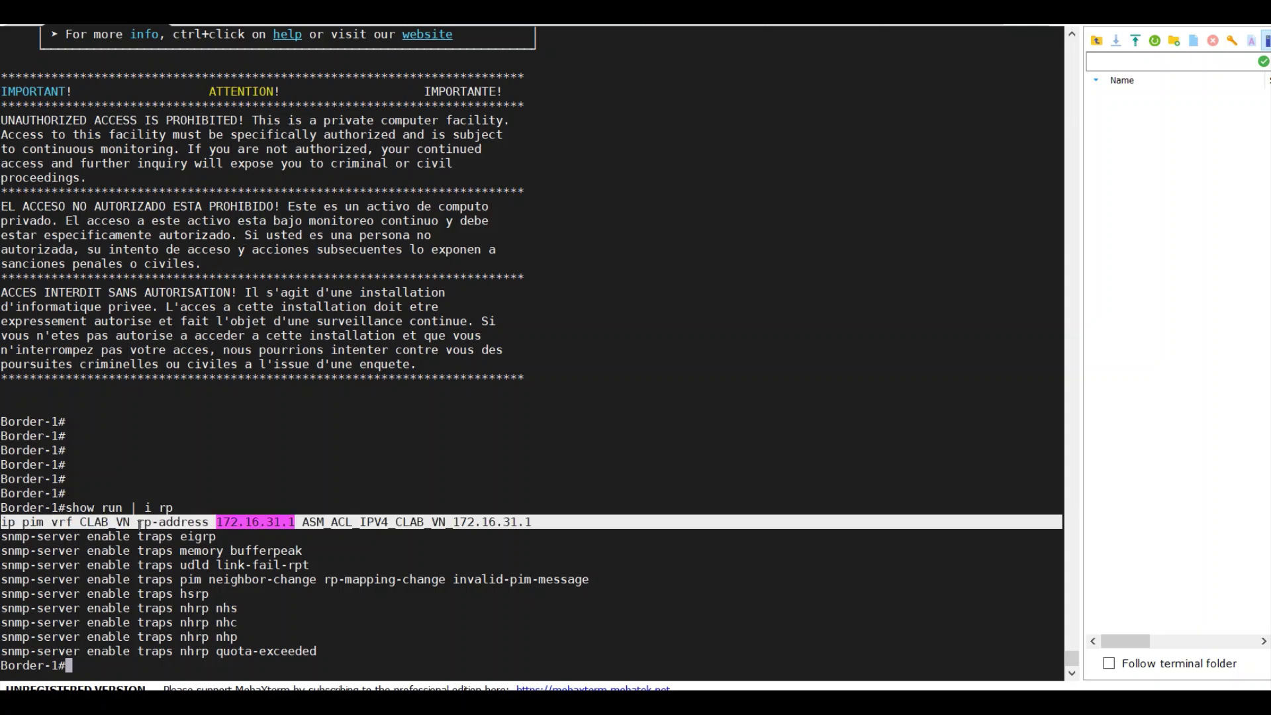
pyautogui.click(140, 524)
pyautogui.doubleClick(140, 525)
pyautogui.click(140, 525)
pyautogui.doubleClick(310, 524)
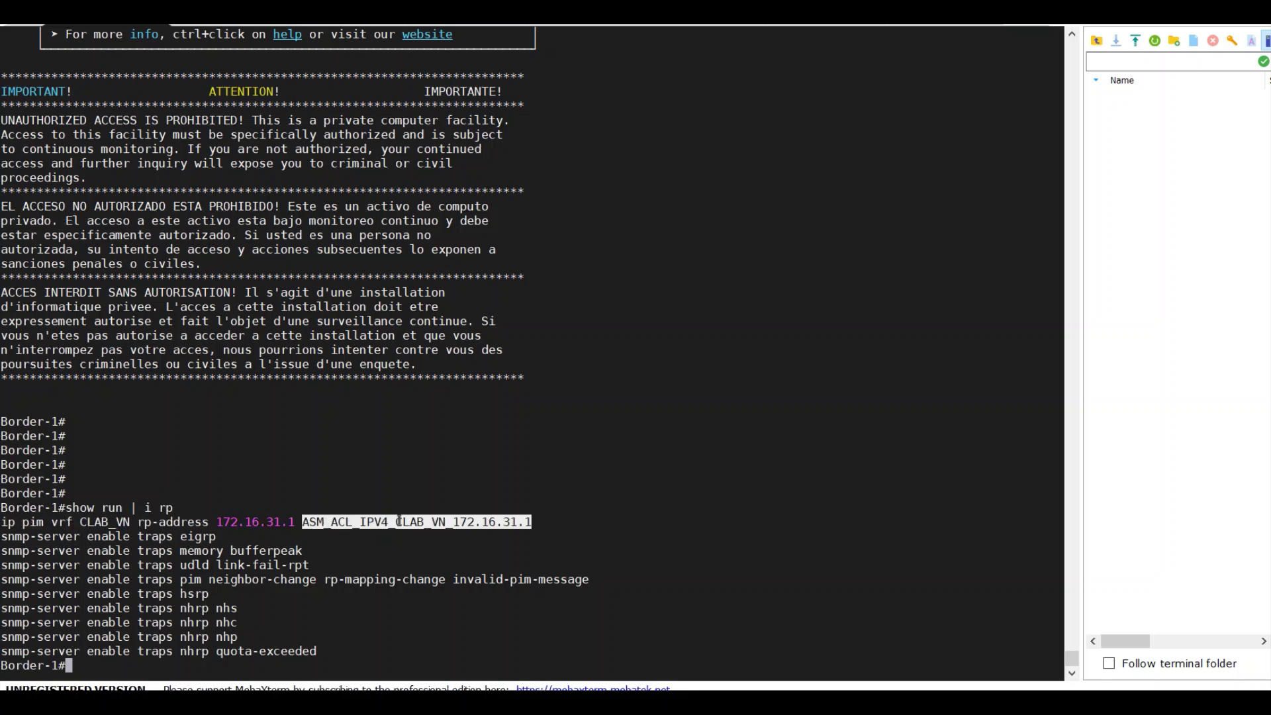
# Step: Run 'show ip access-list' and highlight the ACL entry permitting 239.0.0.0 0.0.255.255
pyautogui.write('show ip access-list')
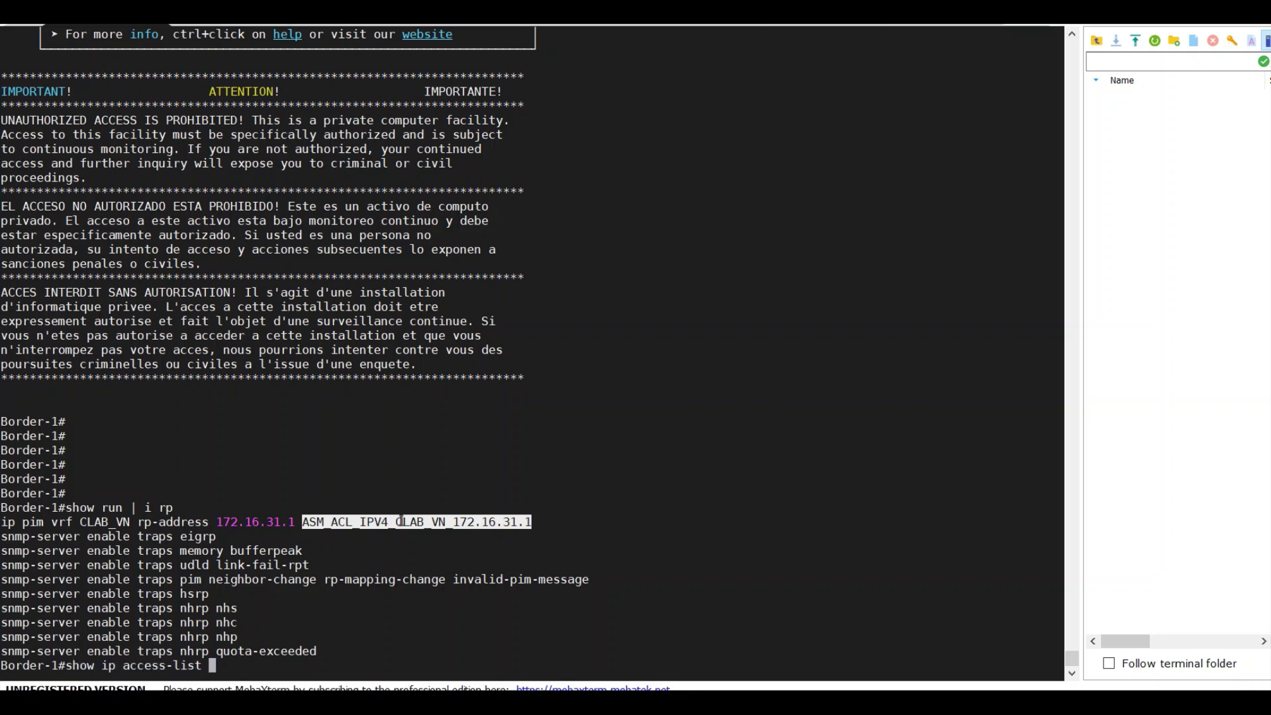
pyautogui.press('Return')
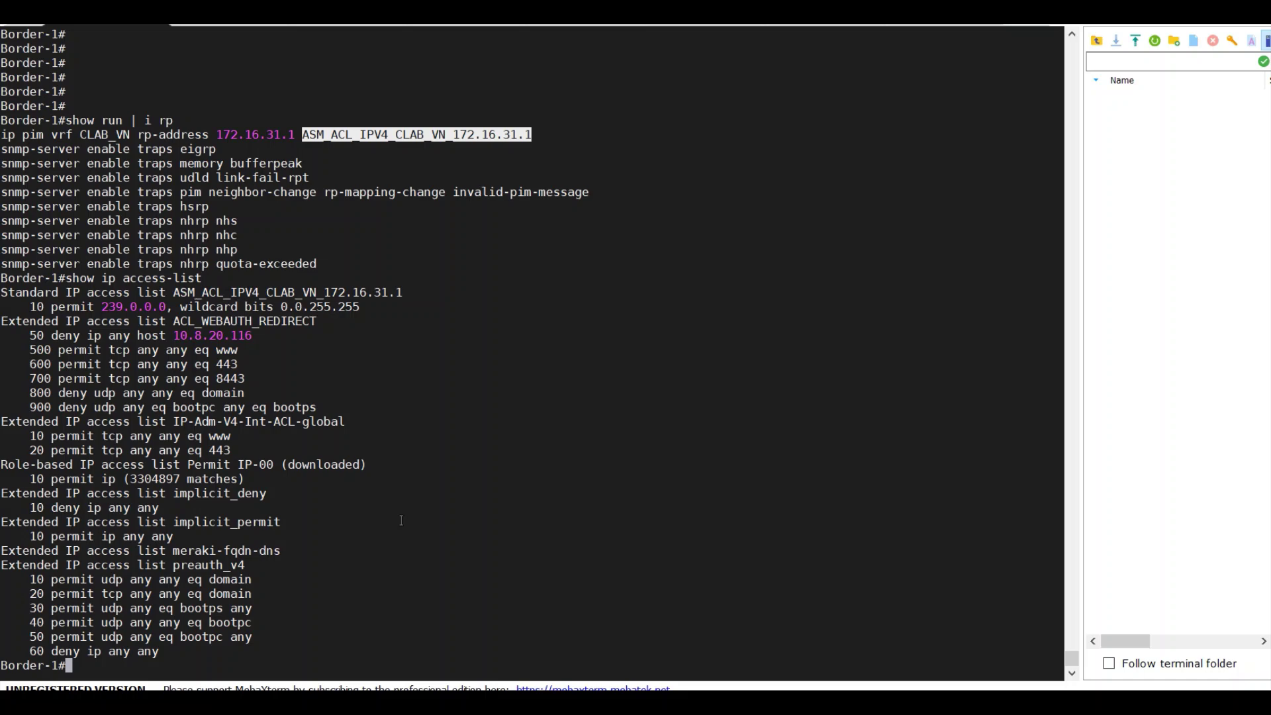
pyautogui.doubleClick(208, 291)
pyautogui.tripleClick(116, 306)
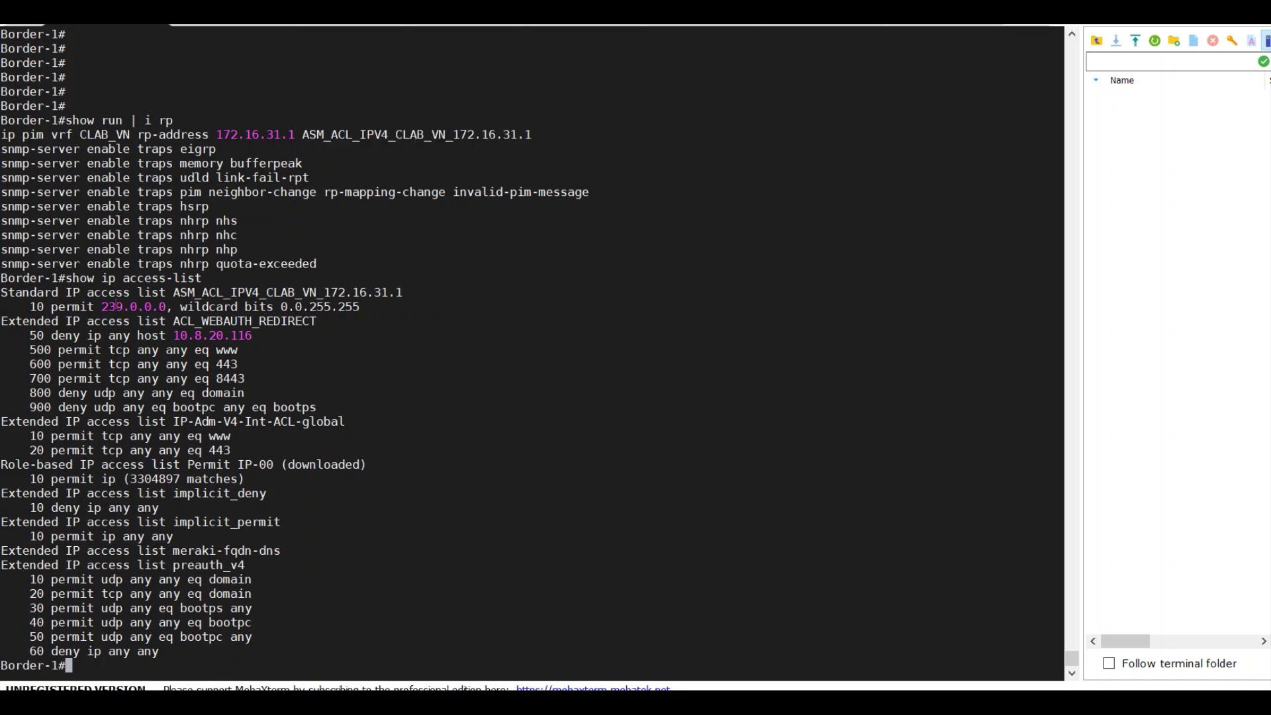
pyautogui.click(116, 305)
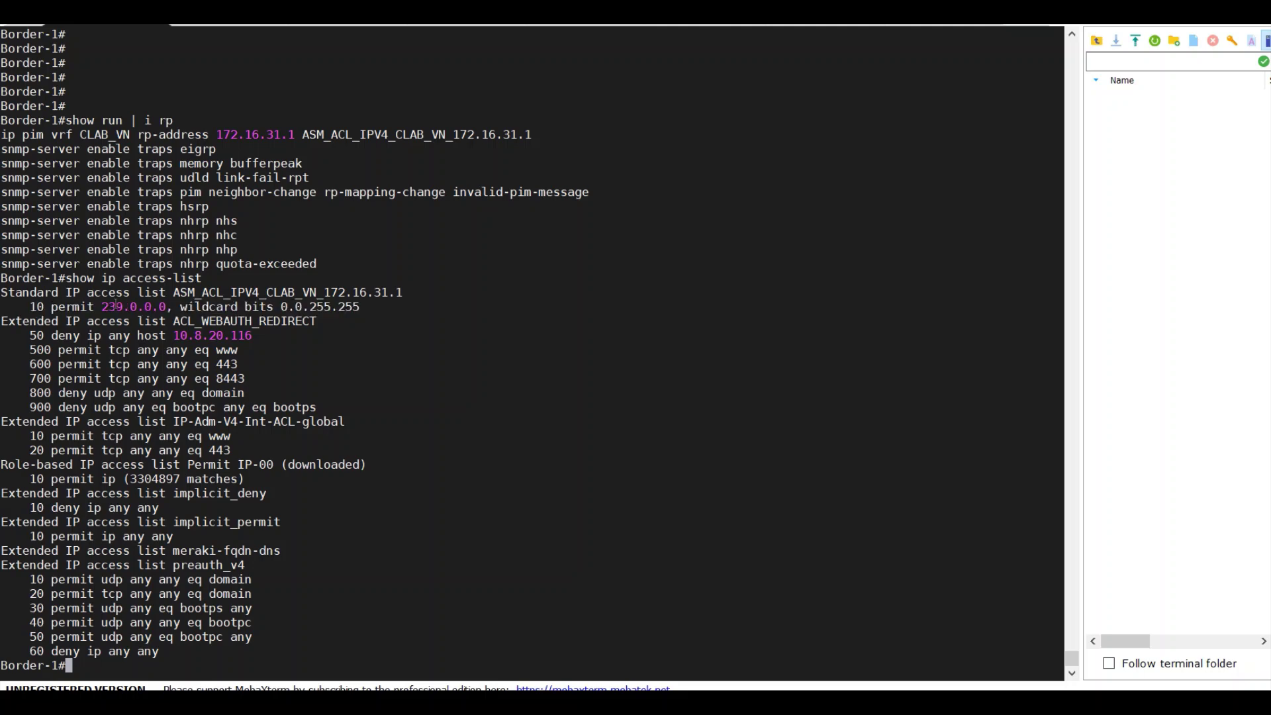
pyautogui.tripleClick(116, 306)
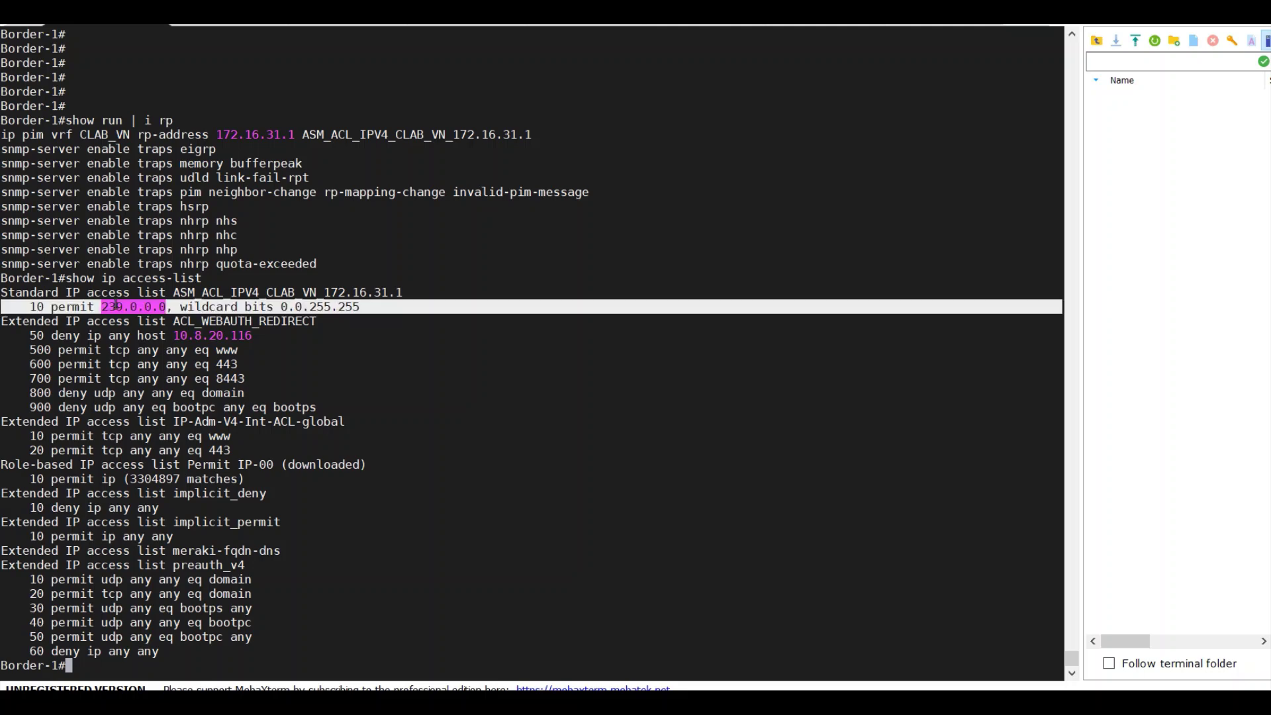
pyautogui.click(116, 305)
# Step: On Border-1, list the CLAB_VN PIM neighbors, showing 172.16.10.2 on Vlan3001
pyautogui.press('Return')
pyautogui.press('Return')
pyautogui.press('Return')
pyautogui.press('Return')
pyautogui.press('Return')
pyautogui.press('Return')
pyautogui.press('Return')
pyautogui.press('Return')
pyautogui.press('Return')
pyautogui.press('Return')
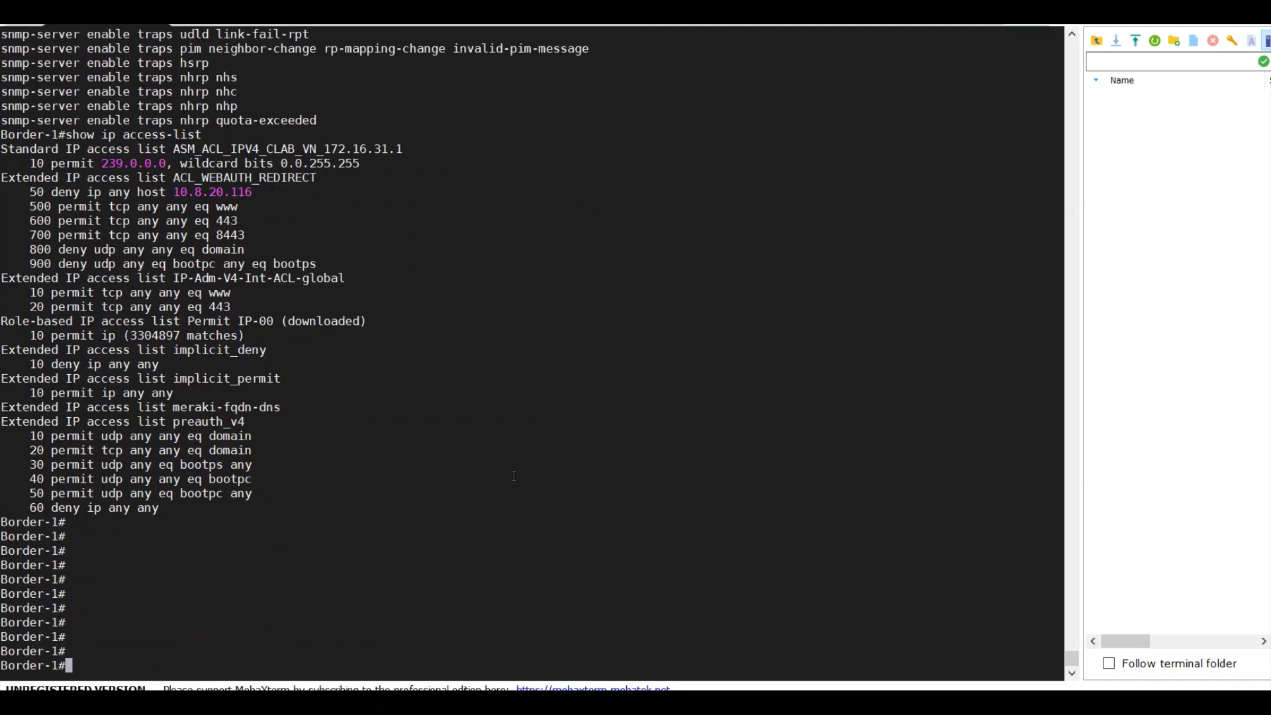
pyautogui.write('show ip pim vRF CLAB')
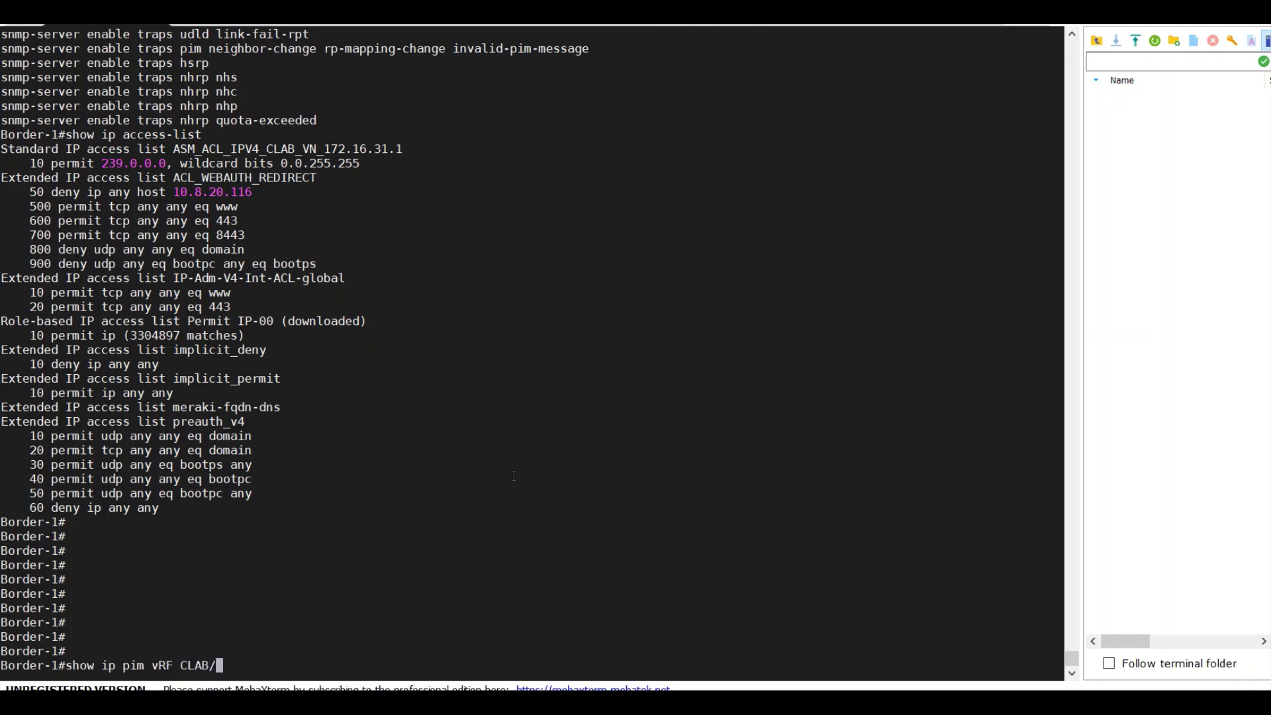
pyautogui.write('_VN NE')
pyautogui.press('BackSpace')
pyautogui.press('BackSpace')
pyautogui.write('nei')
pyautogui.press('Tab')
pyautogui.press('Return')
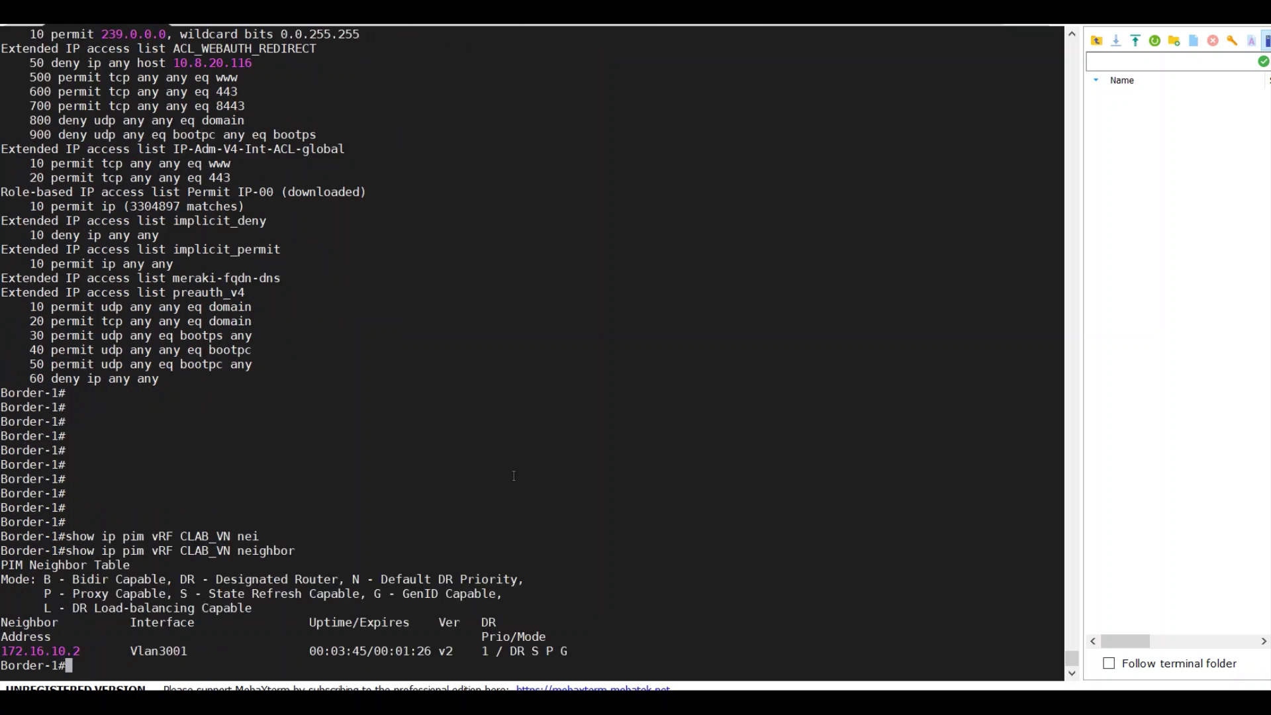
pyautogui.tripleClick(53, 653)
pyautogui.click(54, 653)
pyautogui.write('s')
pyautogui.press('BackSpace')
pyautogui.moveTo(535, 652); pyautogui.dragTo(541, 652)
pyautogui.click(540, 652)
# Step: Show Border-1's GigabitEthernet1/0/1 config with 10.0.2.1 and ip pim sparse-mode
pyautogui.write('sh run int g1/0/1')
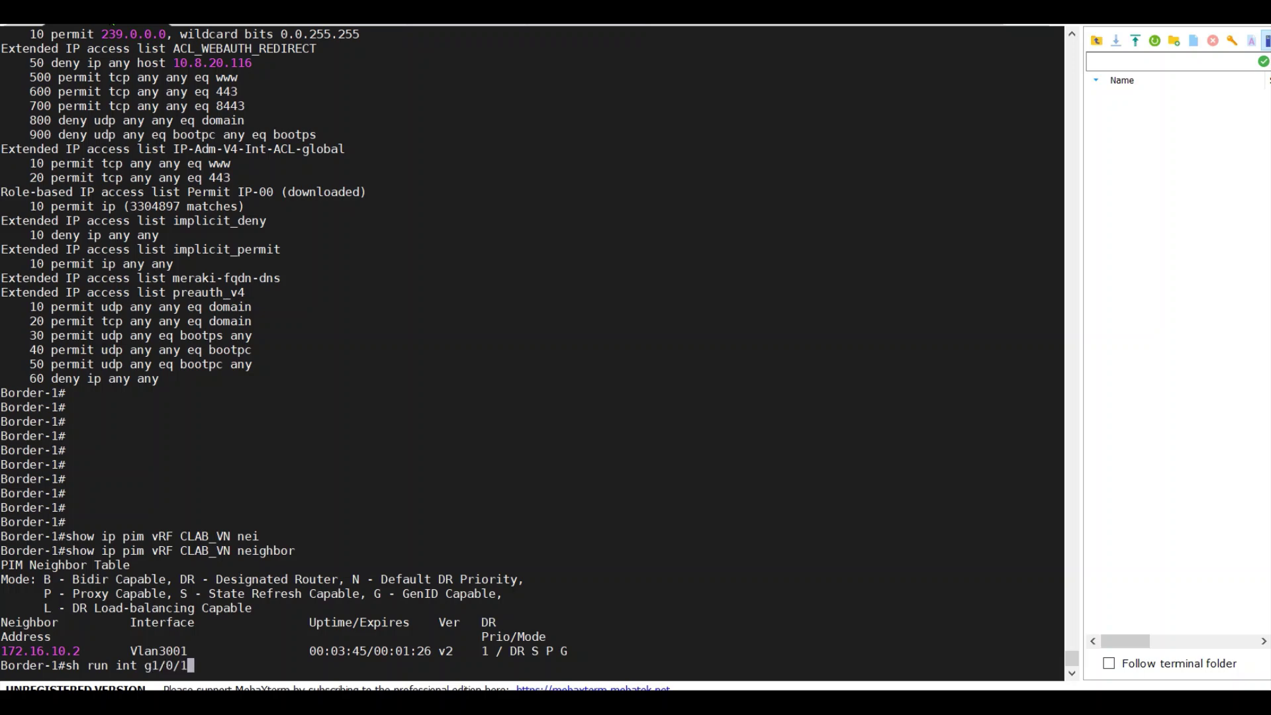
pyautogui.press('Return')
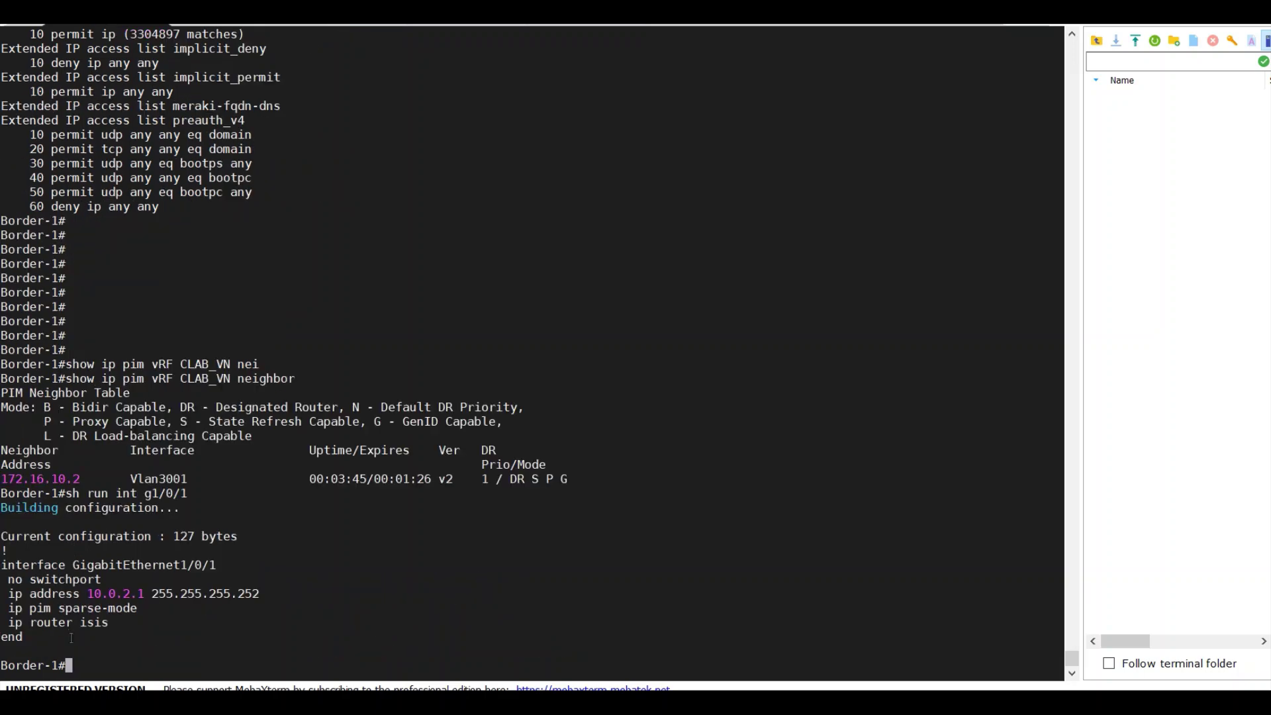
pyautogui.tripleClick(89, 609)
pyautogui.click(96, 609)
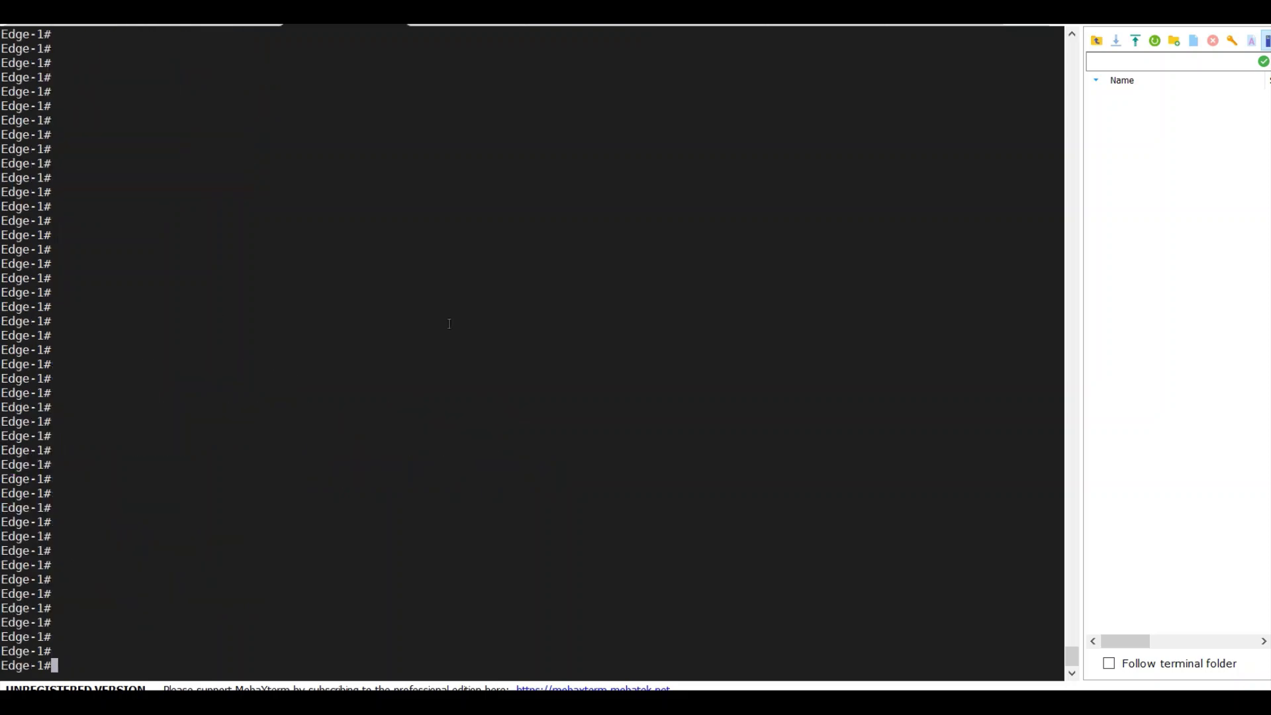
# Step: On Edge-1, show the g1/0/1 config and list CLAB_VN and global PIM neighbors, including 10.0.2.1
pyautogui.write('show run int g1/0')
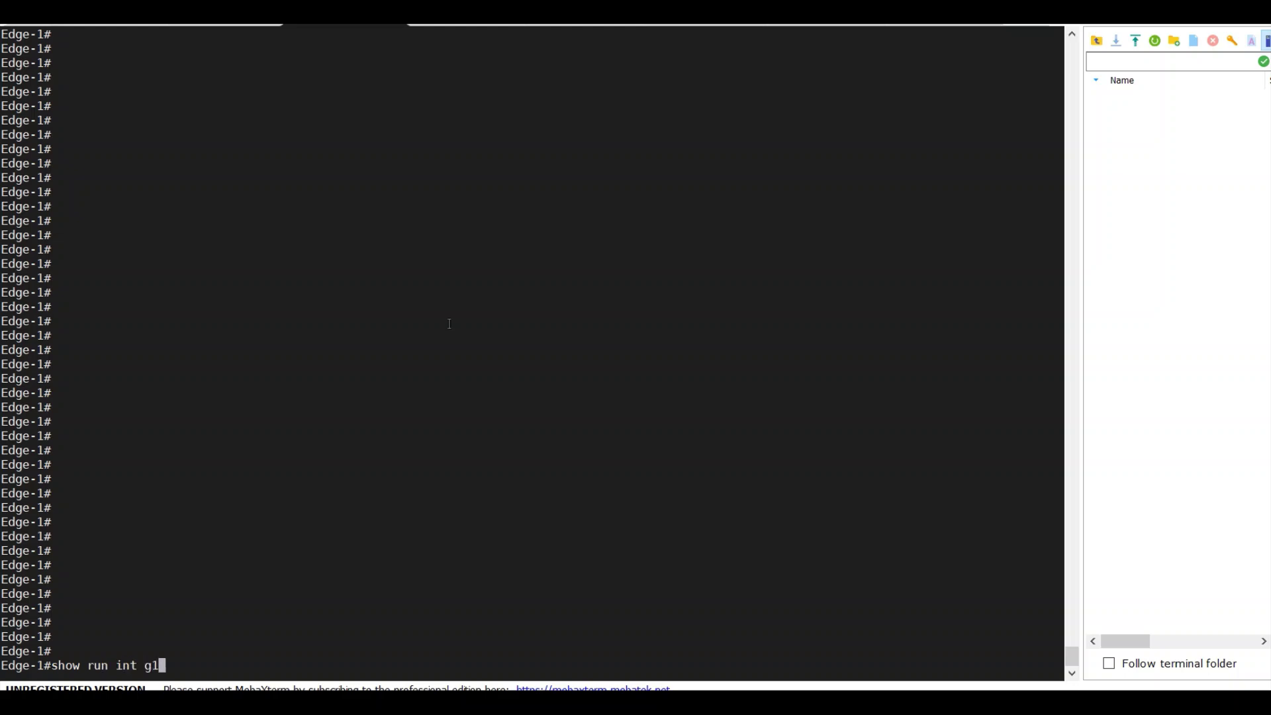
pyautogui.write('/1')
pyautogui.press('Return')
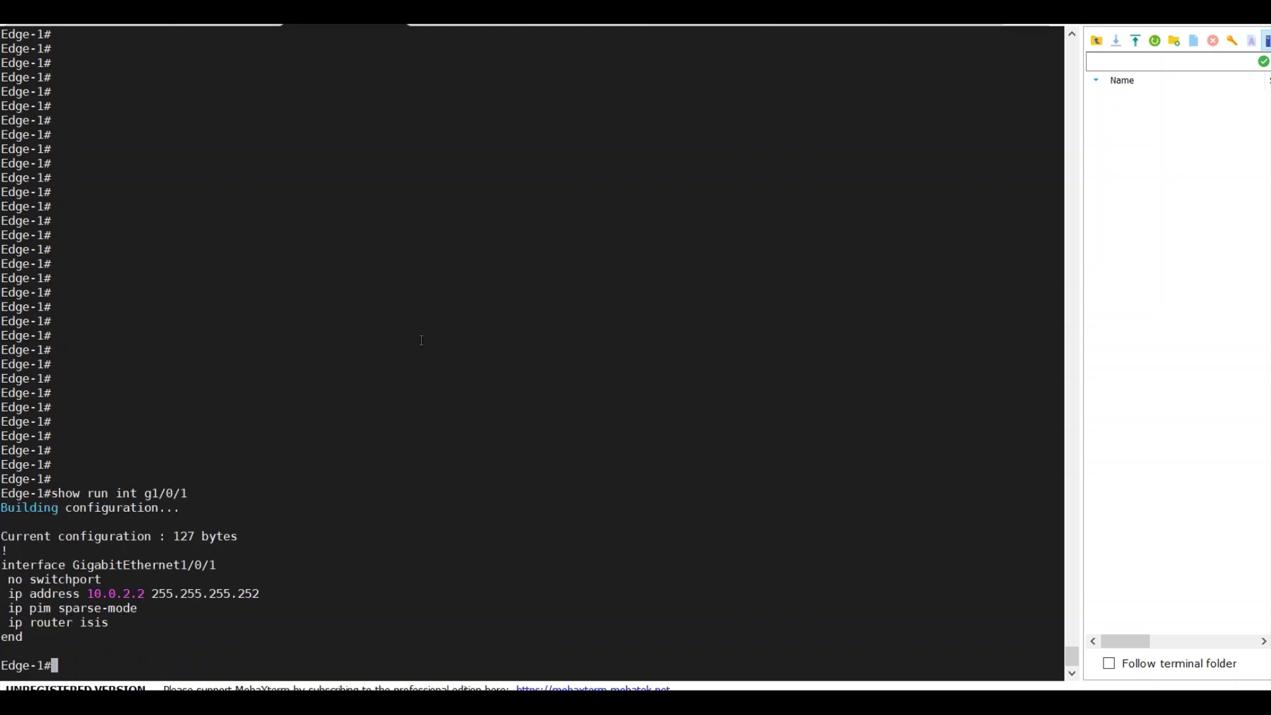
pyautogui.write('show ip pim vrf CLB')
pyautogui.press('BackSpace')
pyautogui.write('AB_VN ')
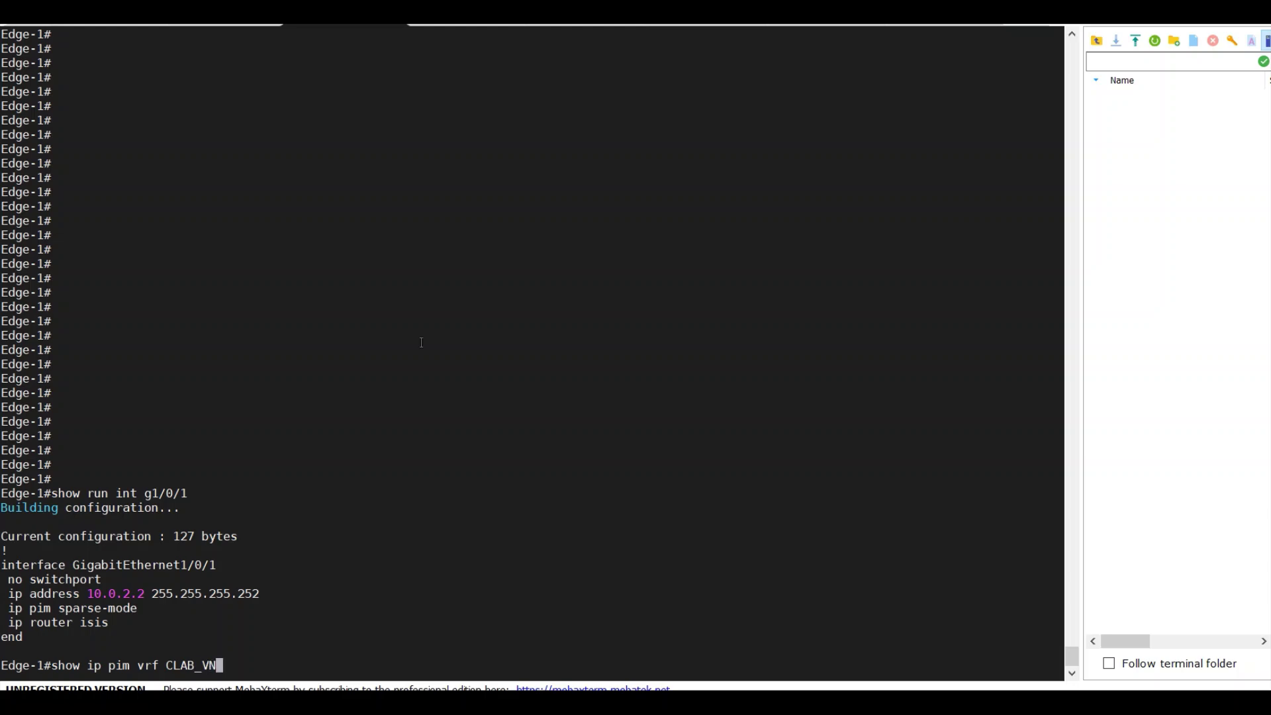
pyautogui.write('nei')
pyautogui.press('Return')
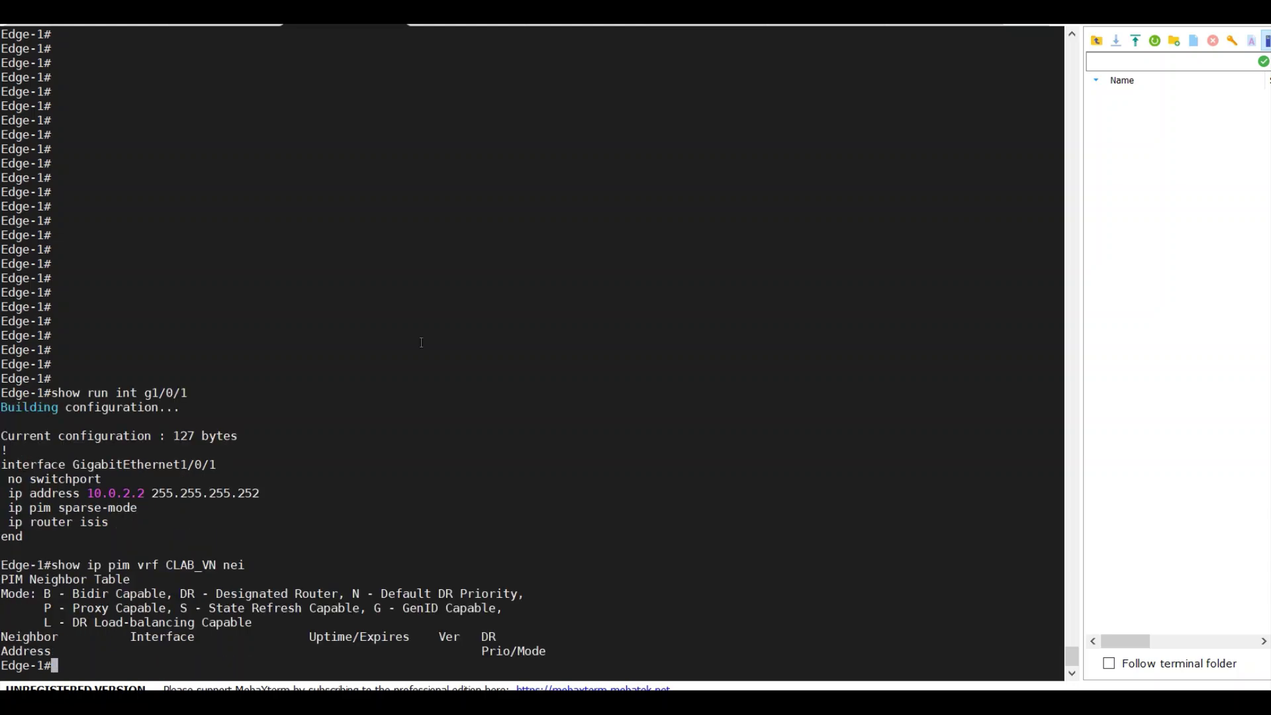
pyautogui.press('Return')
pyautogui.press('Return')
pyautogui.press('Return')
pyautogui.press('Return')
pyautogui.press('Return')
pyautogui.press('Return')
pyautogui.press('Return')
pyautogui.press('Return')
pyautogui.press('Return')
pyautogui.press('Return')
pyautogui.press('Return')
pyautogui.press('Return')
pyautogui.press('Return')
pyautogui.press('Return')
pyautogui.press('Return')
pyautogui.press('Return')
pyautogui.press('Return')
pyautogui.press('Return')
pyautogui.press('Return')
pyautogui.press('Return')
pyautogui.write('show ip ')
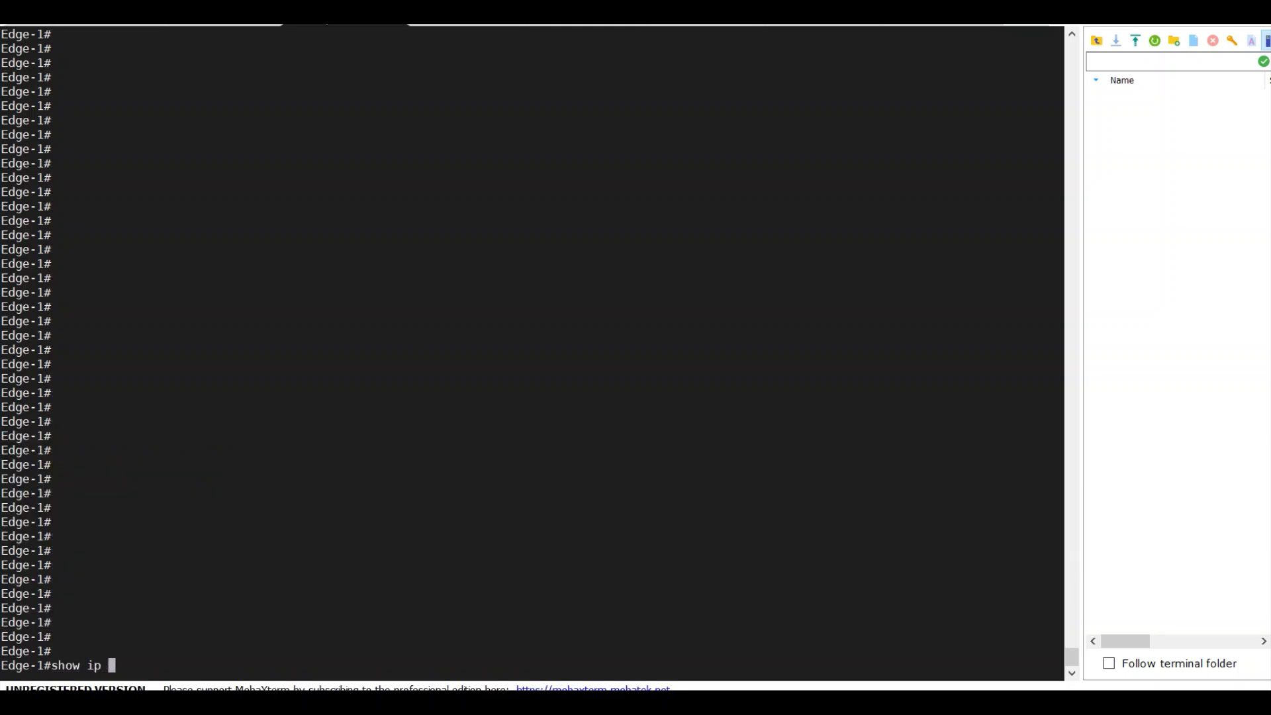
pyautogui.write('pim nei')
pyautogui.press('Tab')
pyautogui.press('Return')
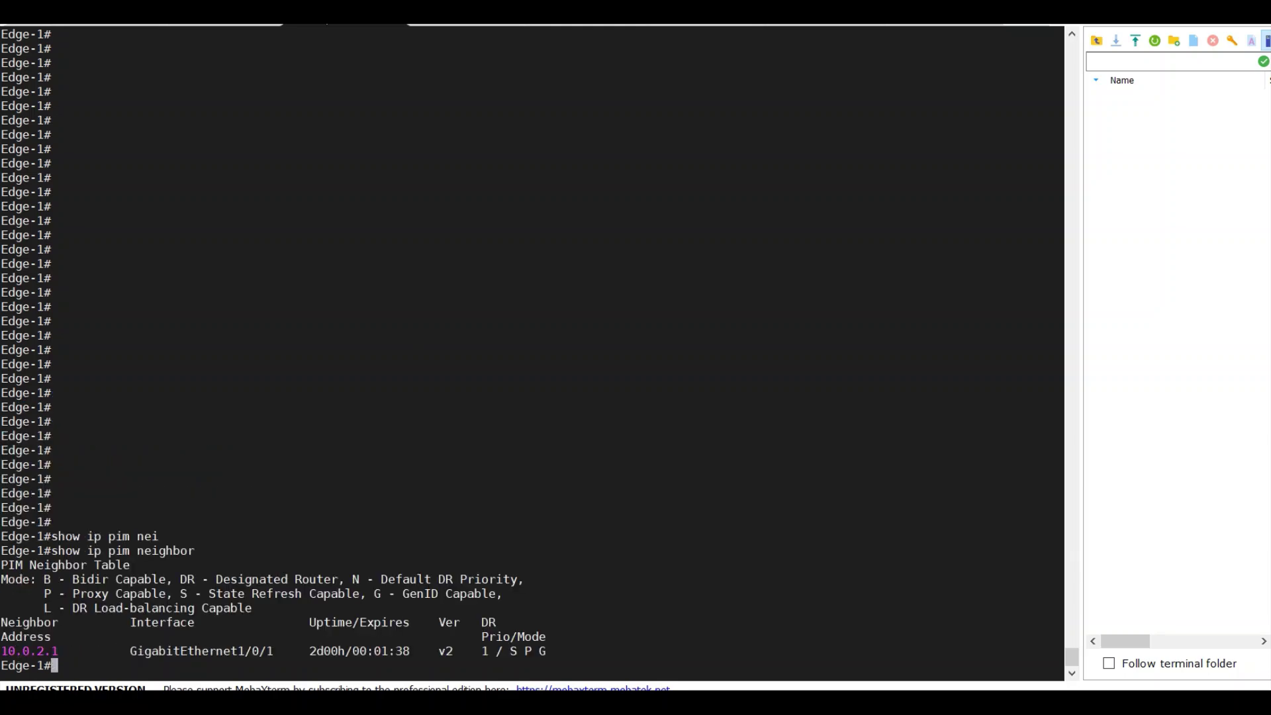
pyautogui.tripleClick(26, 651)
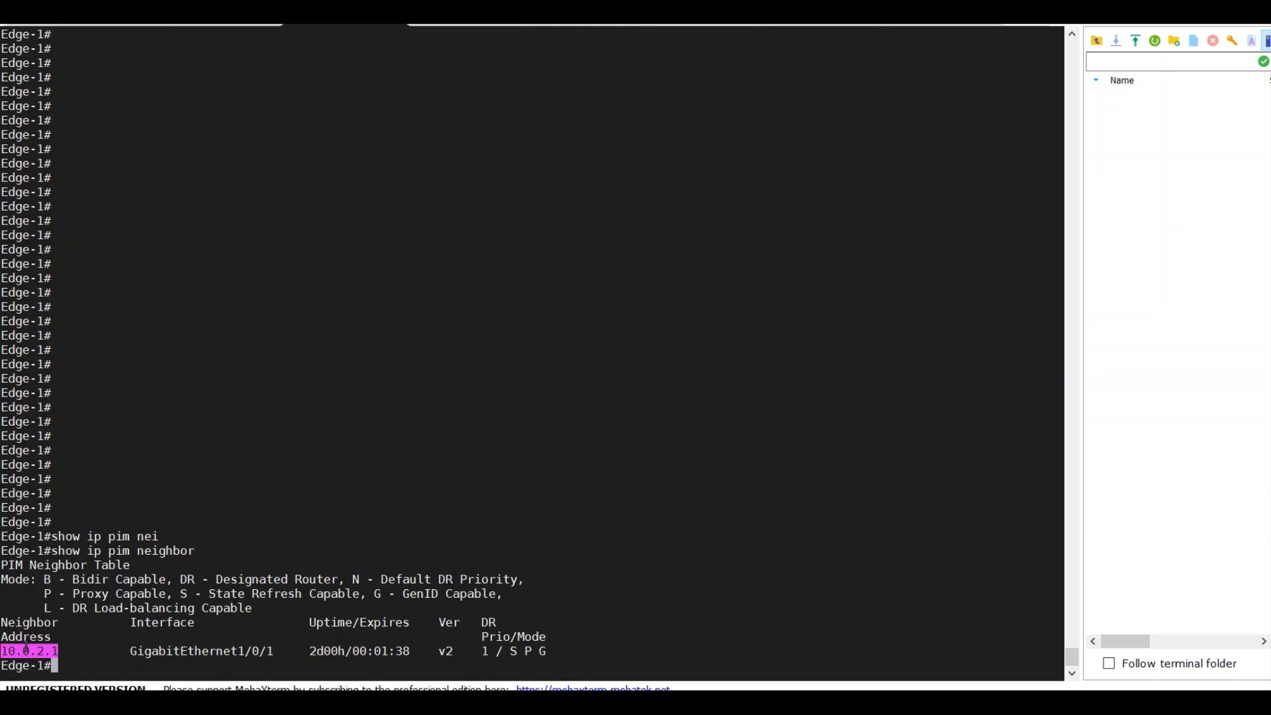
pyautogui.click(25, 651)
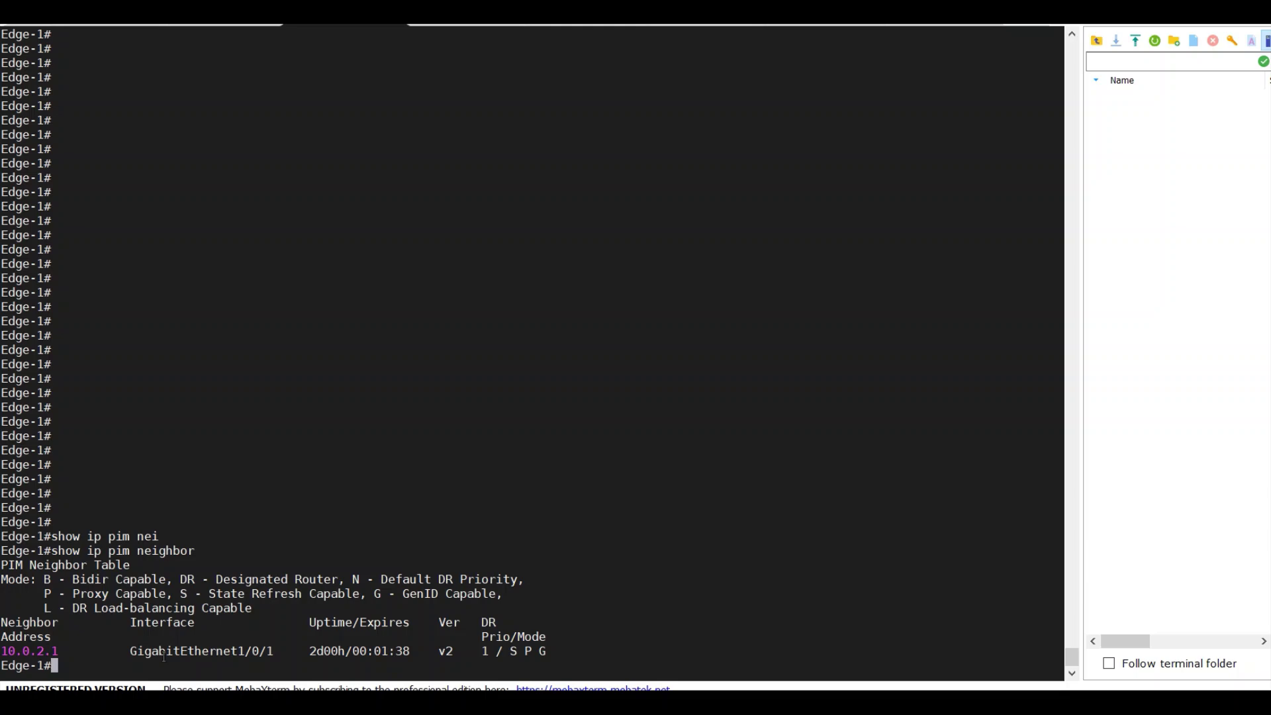
# Step: Show Edge-1's g1/0/12 and Vlan1031 configs, noting ip pim passive and IGMP version 3
pyautogui.write('show run int g1/')
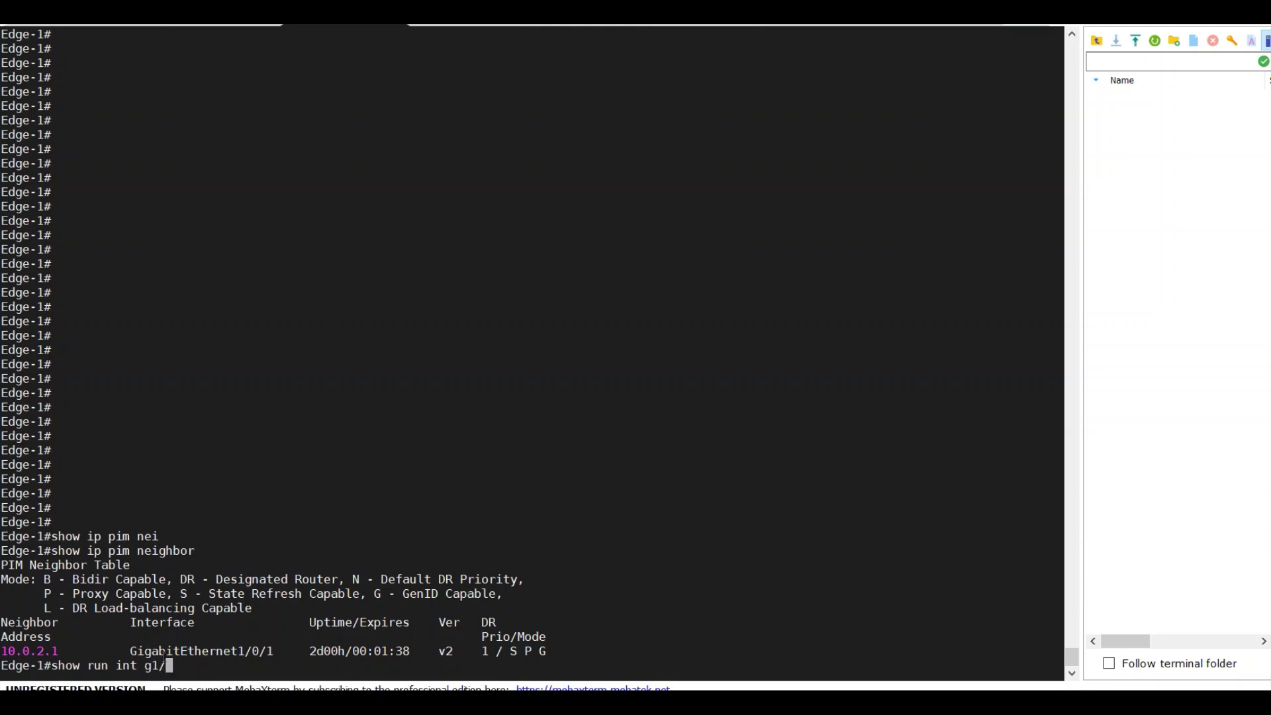
pyautogui.write('0/12')
pyautogui.press('Return')
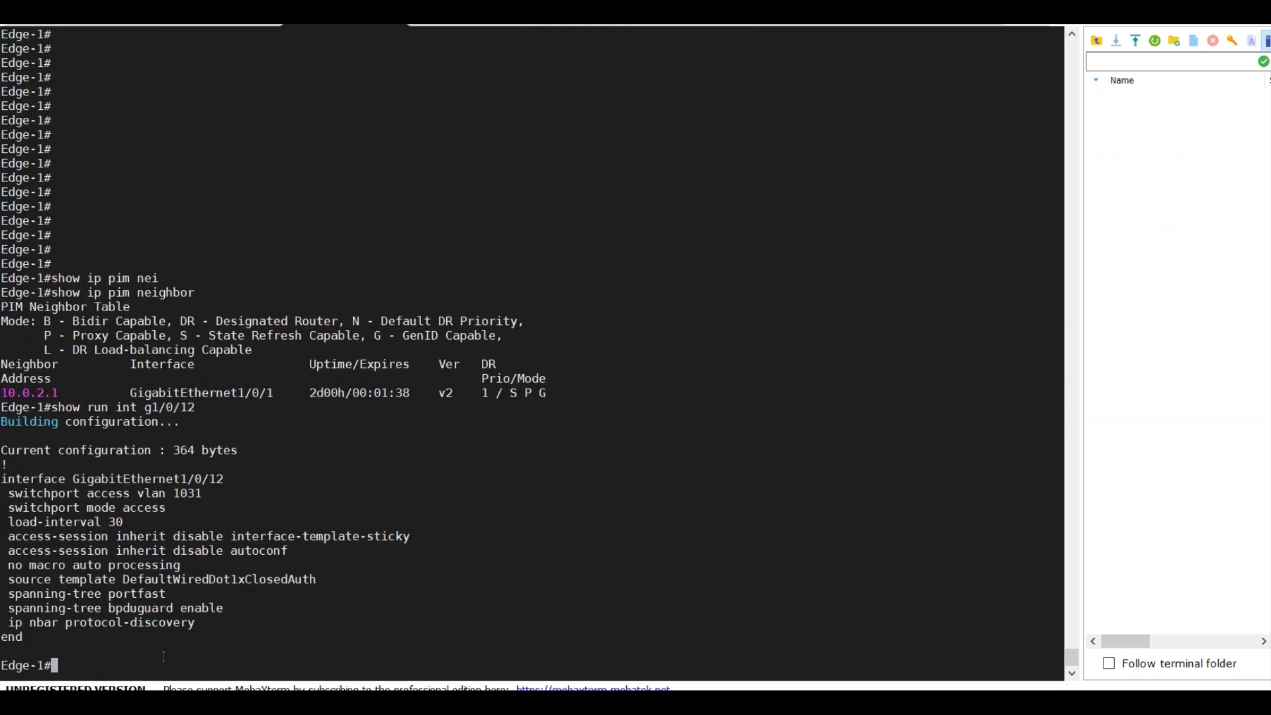
pyautogui.write('show run int vlan 1031')
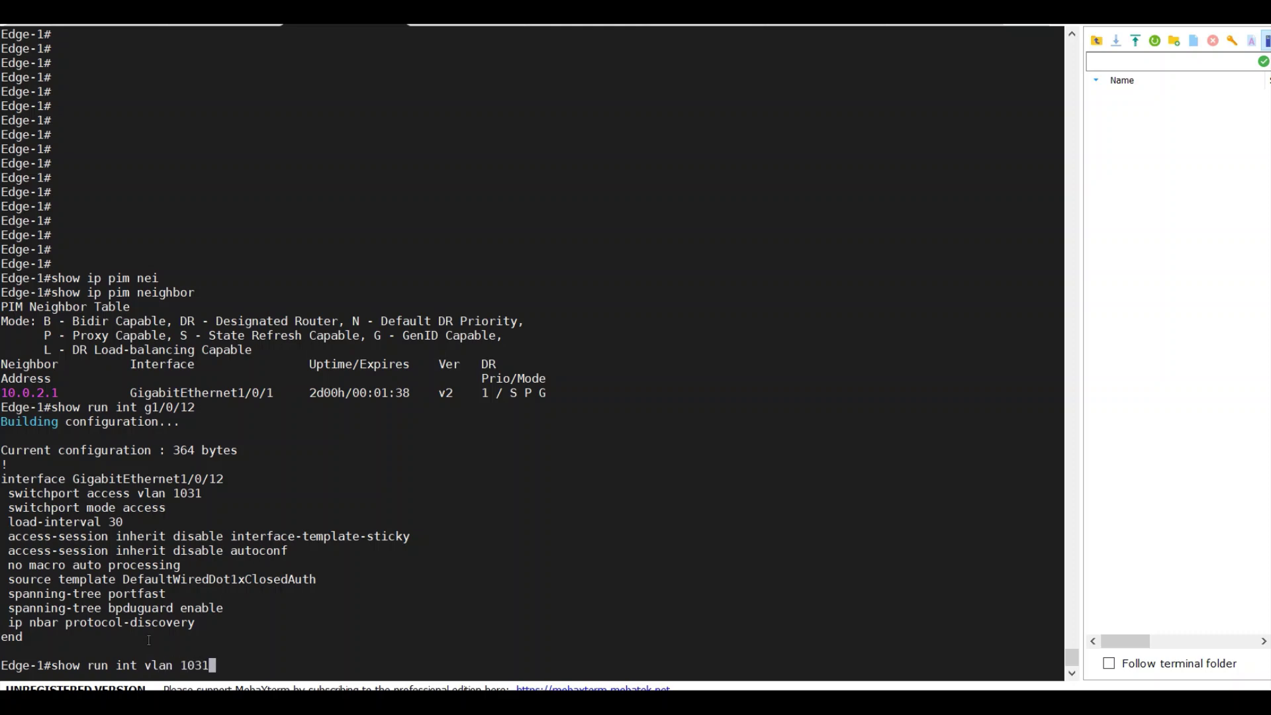
pyautogui.press('Return')
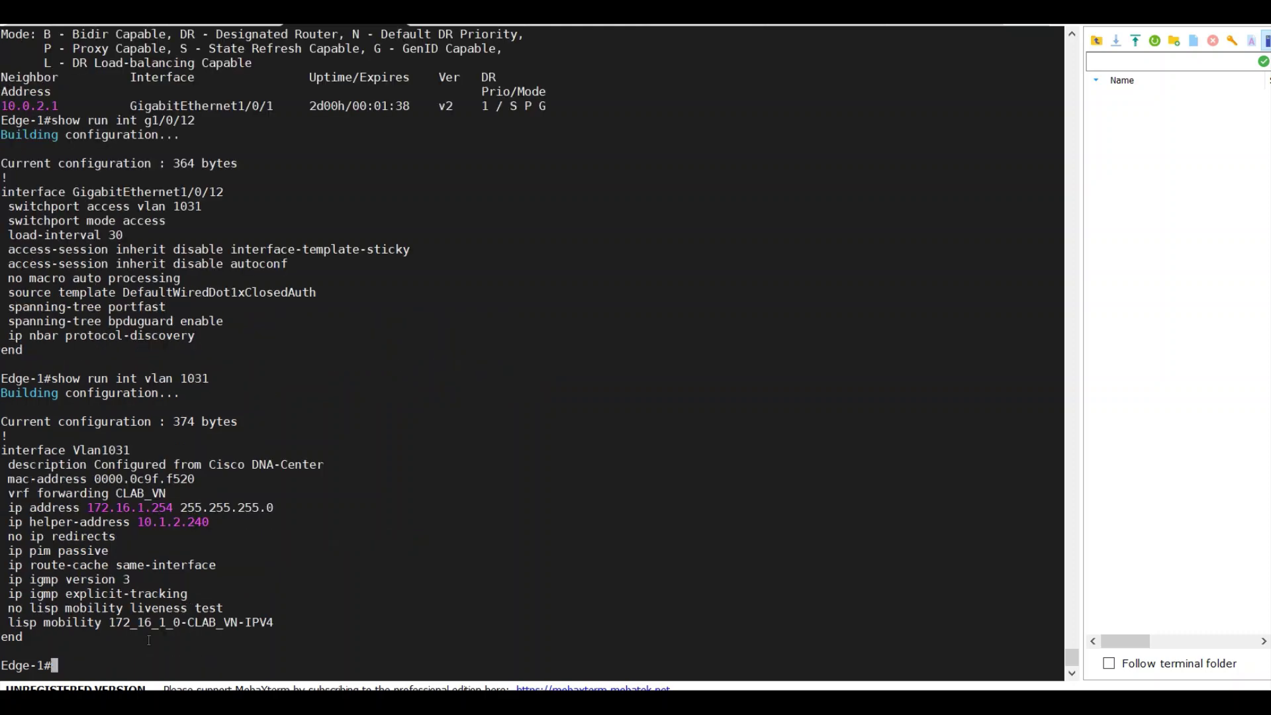
pyautogui.doubleClick(45, 551)
pyautogui.click(45, 550)
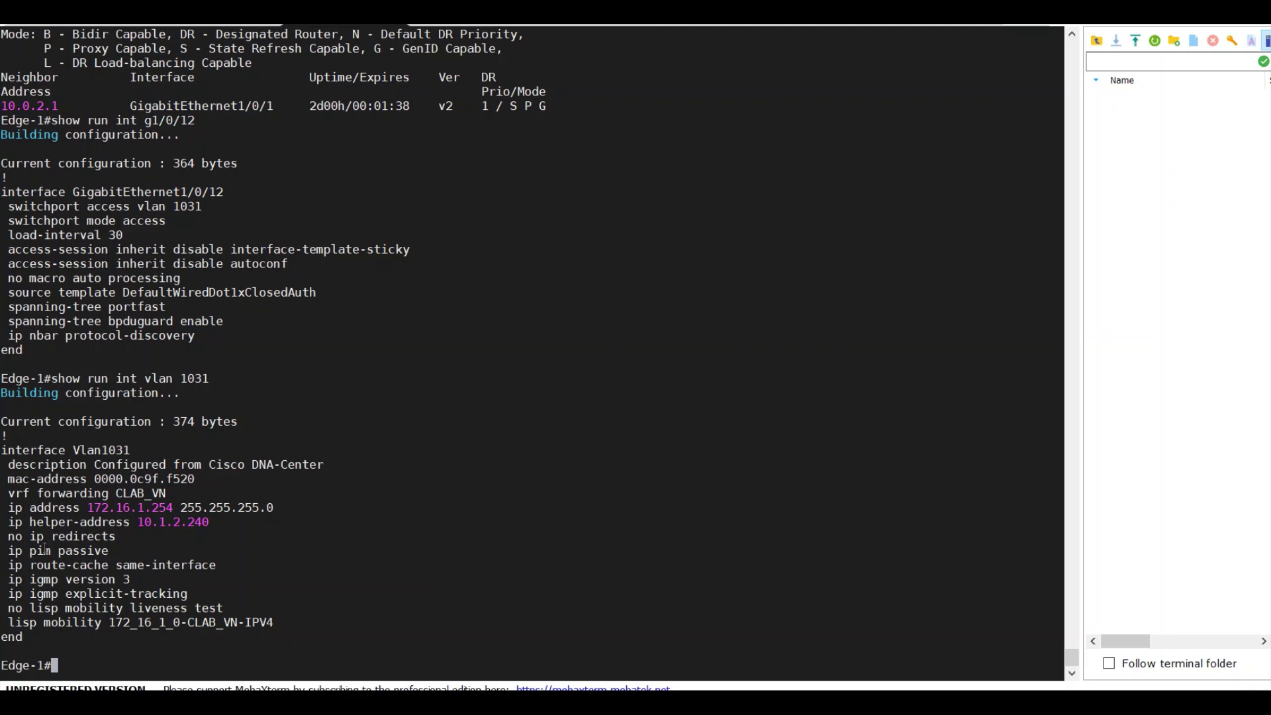
pyautogui.tripleClick(77, 579)
pyautogui.click(78, 579)
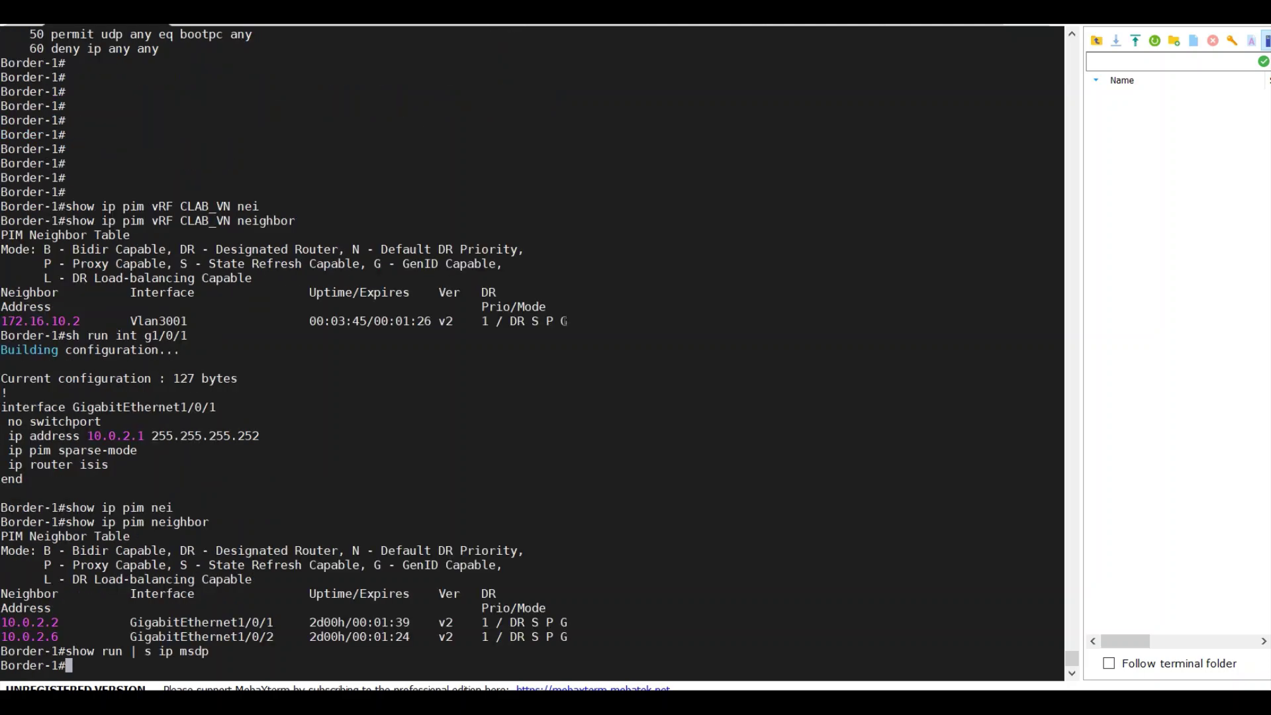
# Step: On Border-1, show the Vlan3001 config: vrf forwarding CLAB_VN, 172.16.10.1, PIM sparse-mode
pyautogui.press('Return')
pyautogui.press('Return')
pyautogui.press('Return')
pyautogui.write('sh')
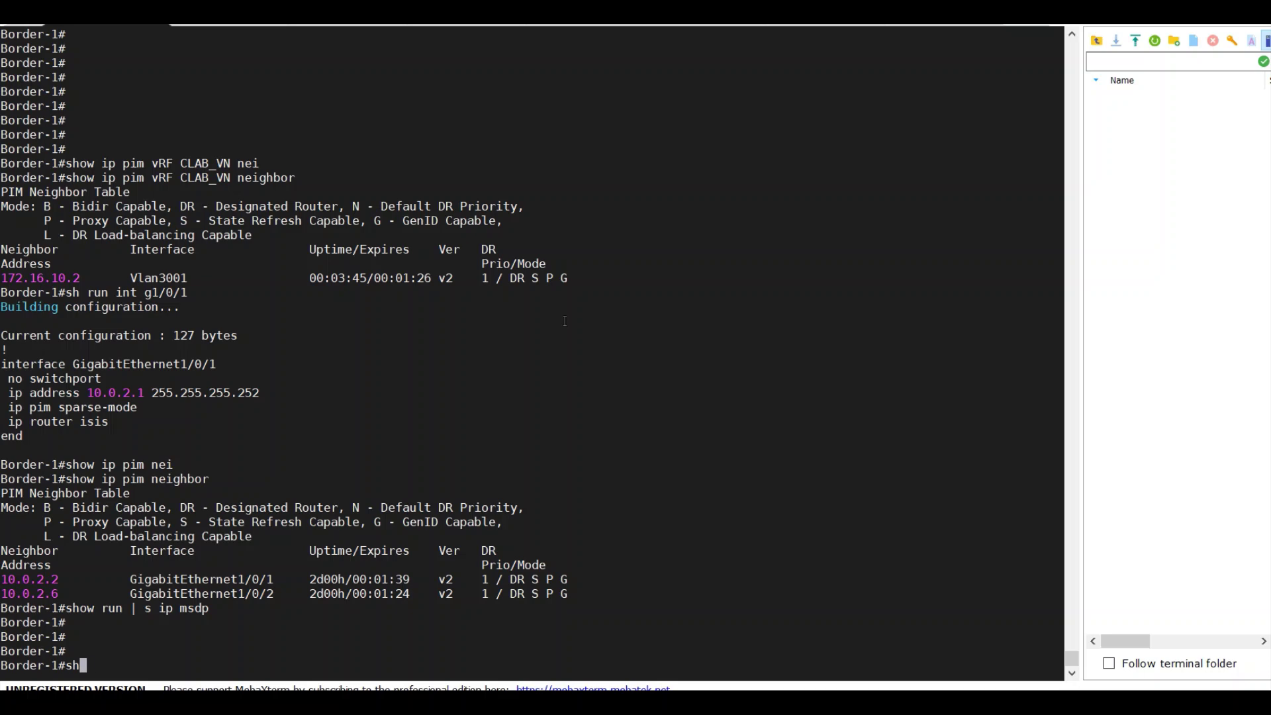
pyautogui.press('BackSpace')
pyautogui.press('BackSpace')
pyautogui.write('show run int vlan 3001')
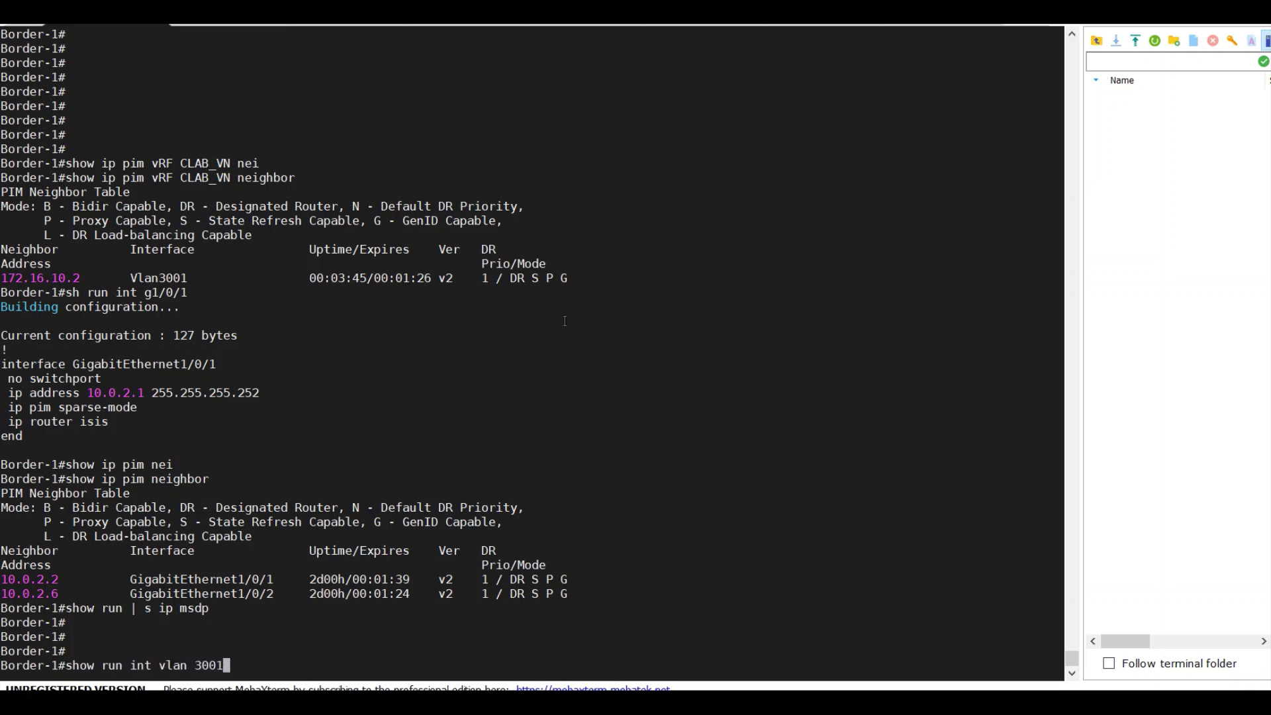
pyautogui.press('Return')
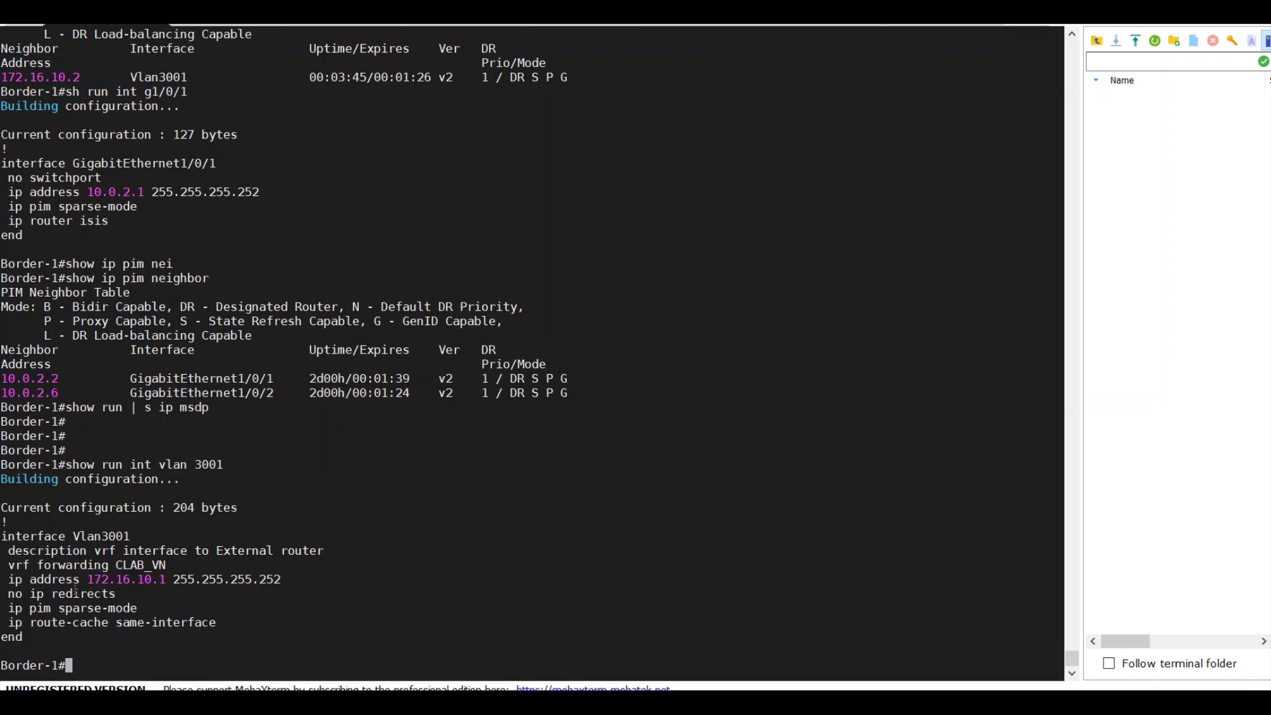
pyautogui.tripleClick(64, 567)
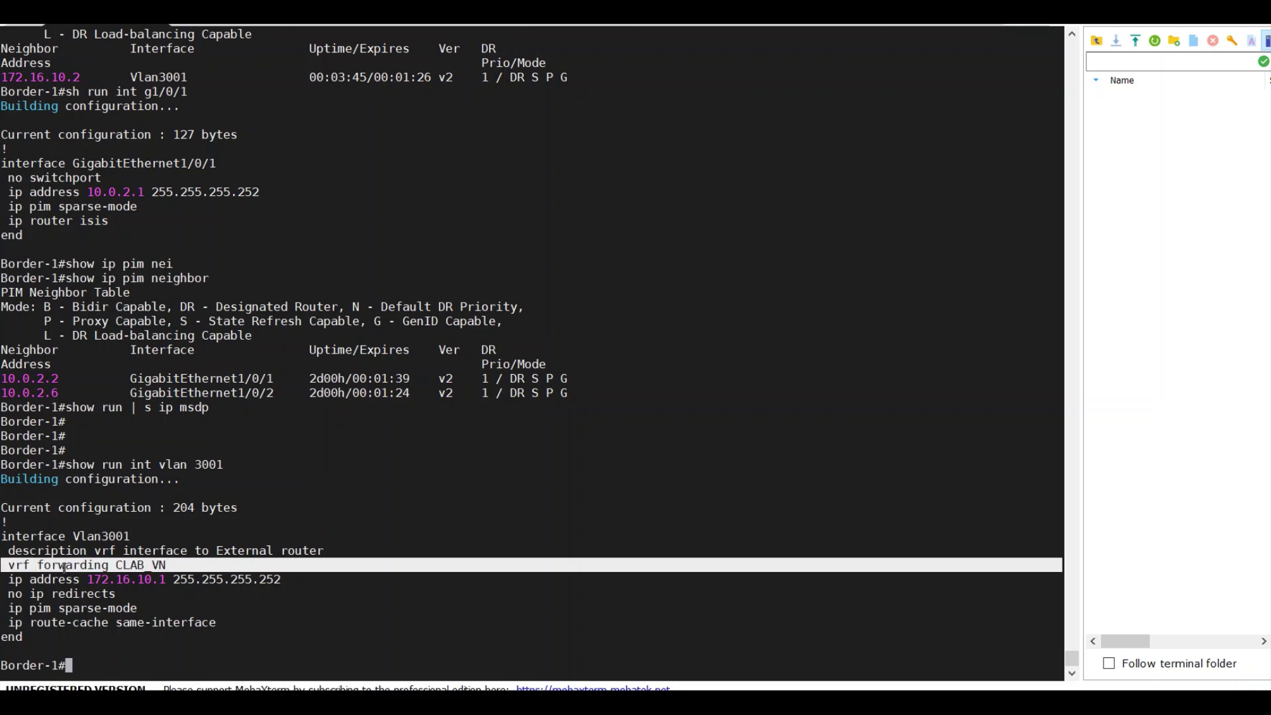
pyautogui.click(64, 567)
# Step: In config mode on Border-1, add CLAB_VN MSDP peer 10.0.1.6 with connect-source vlan 3001
pyautogui.moveTo(1, 573); pyautogui.dragTo(204, 577)
pyautogui.click(205, 577)
pyautogui.write('conf t')
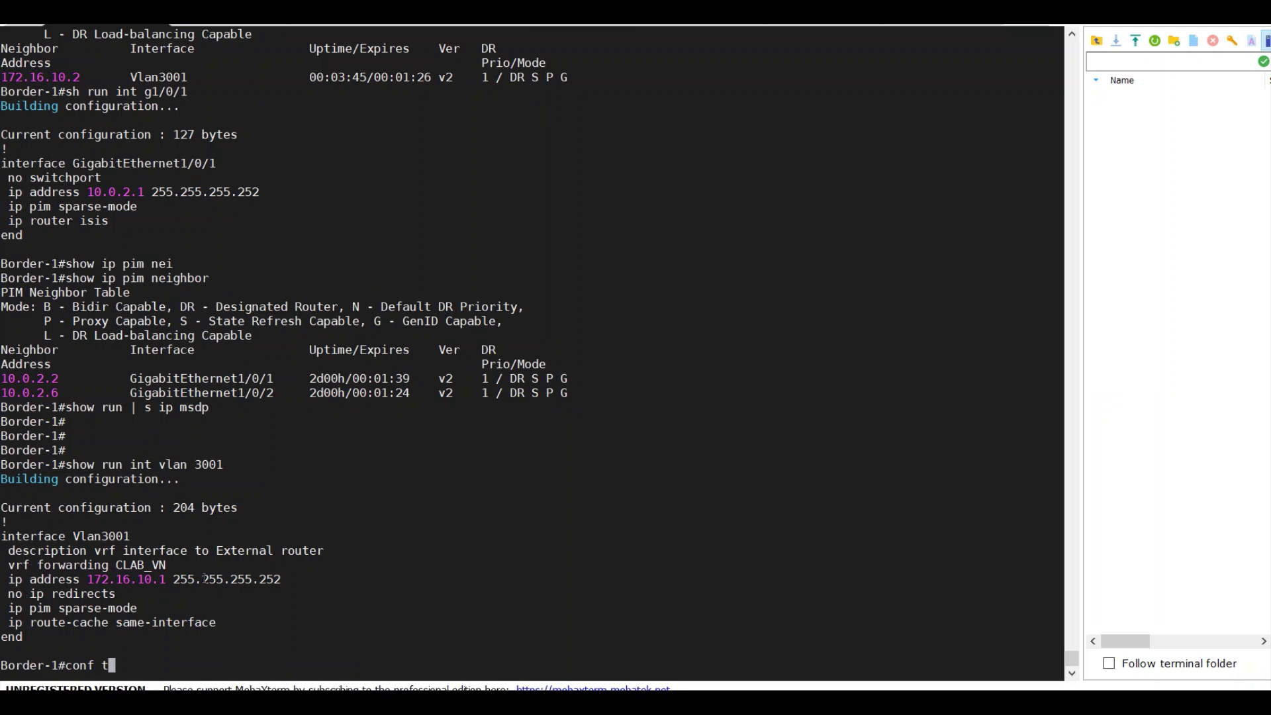
pyautogui.press('Return')
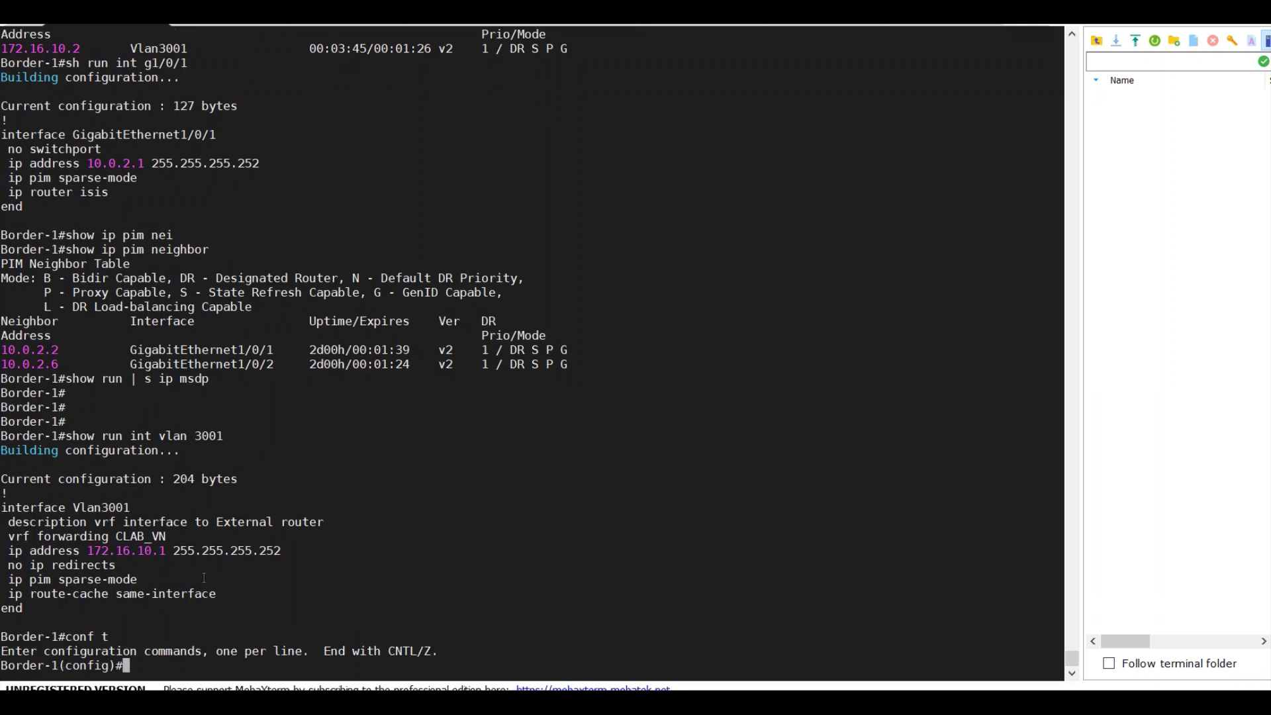
pyautogui.write('ip msdp vrf CLA')
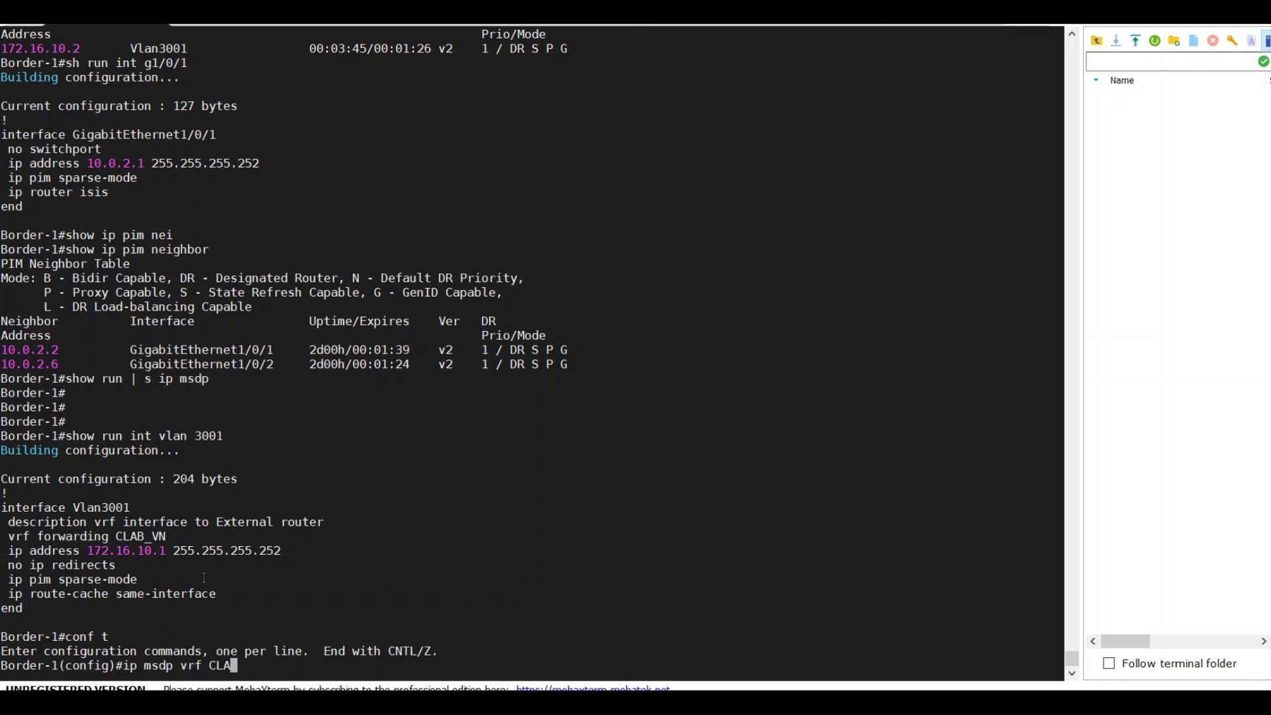
pyautogui.write('B_VN pee')
pyautogui.press('Tab')
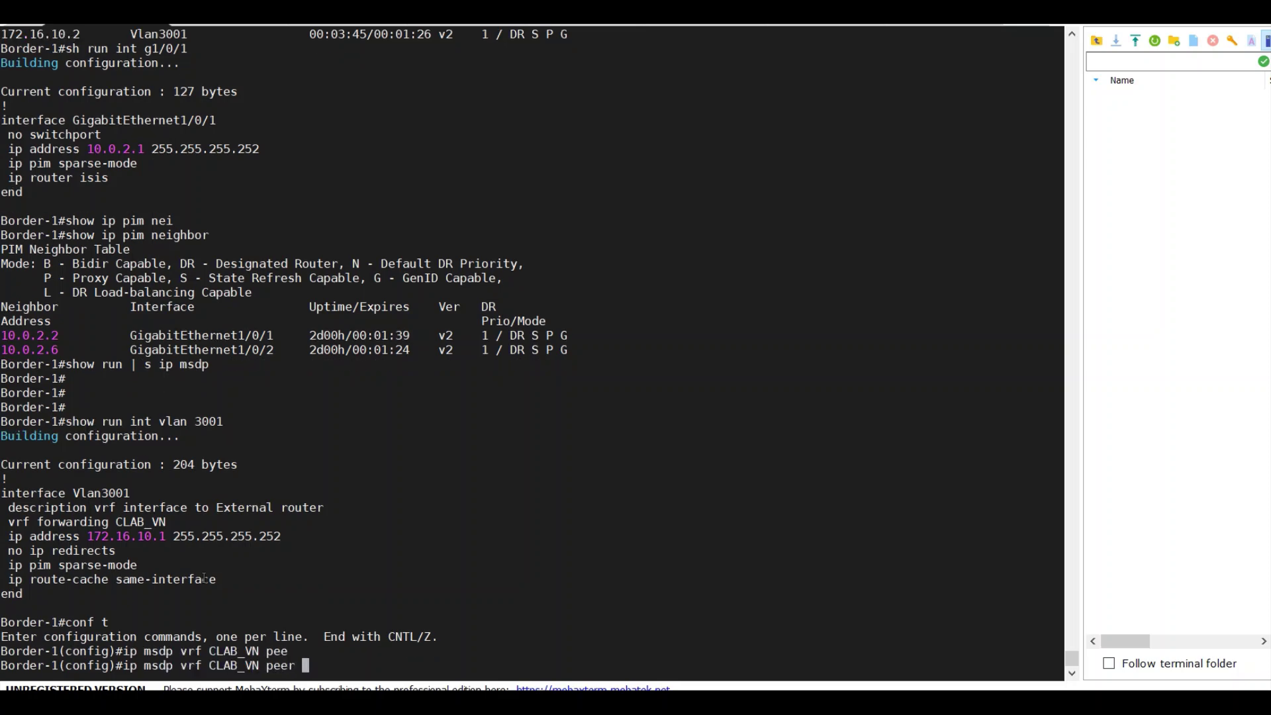
pyautogui.rightClick(443, 574)
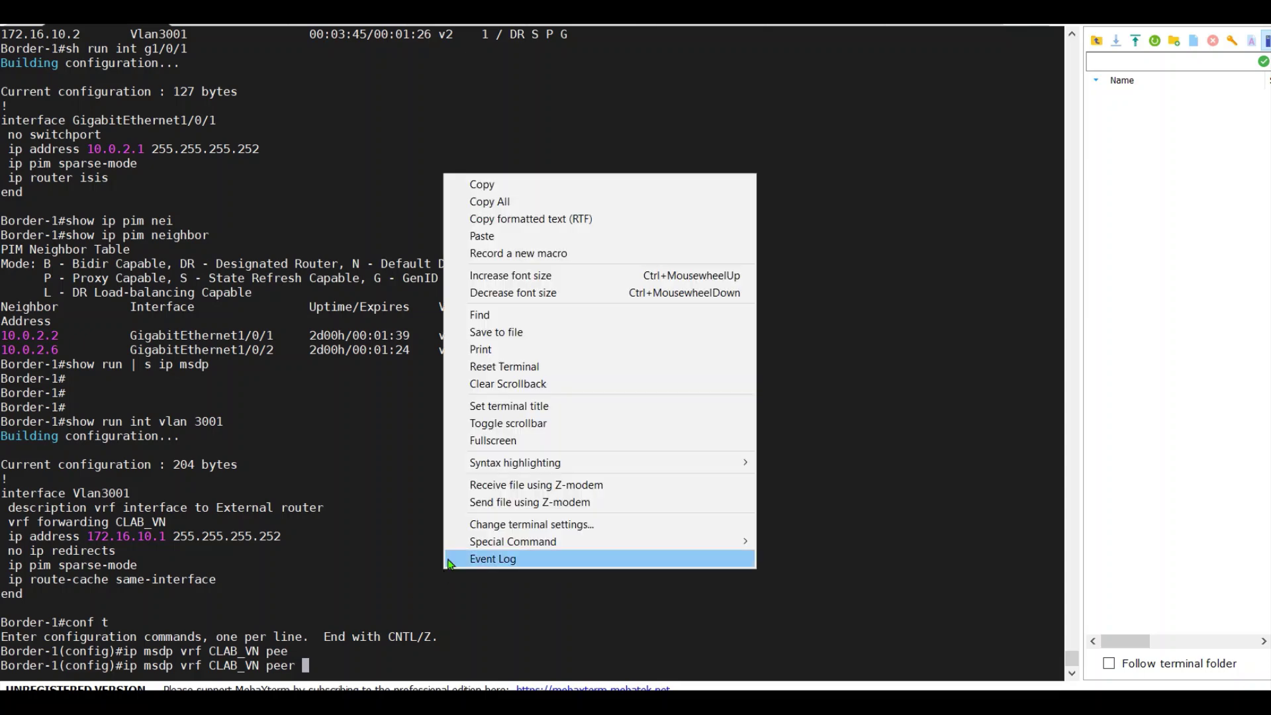
pyautogui.click(521, 239)
pyautogui.press('BackSpace')
pyautogui.press('BackSpace')
pyautogui.press('BackSpace')
pyautogui.press('BackSpace')
pyautogui.press('BackSpace')
pyautogui.press('BackSpace')
pyautogui.press('BackSpace')
pyautogui.press('BackSpace')
pyautogui.press('BackSpace')
pyautogui.press('BackSpace')
pyautogui.press('BackSpace')
pyautogui.press('BackSpace')
pyautogui.press('BackSpace')
pyautogui.press('BackSpace')
pyautogui.press('BackSpace')
pyautogui.press('BackSpace')
pyautogui.press('BackSpace')
pyautogui.press('BackSpace')
pyautogui.press('BackSpace')
pyautogui.press('BackSpace')
pyautogui.press('BackSpace')
pyautogui.press('BackSpace')
pyautogui.write('10.0.1.6')
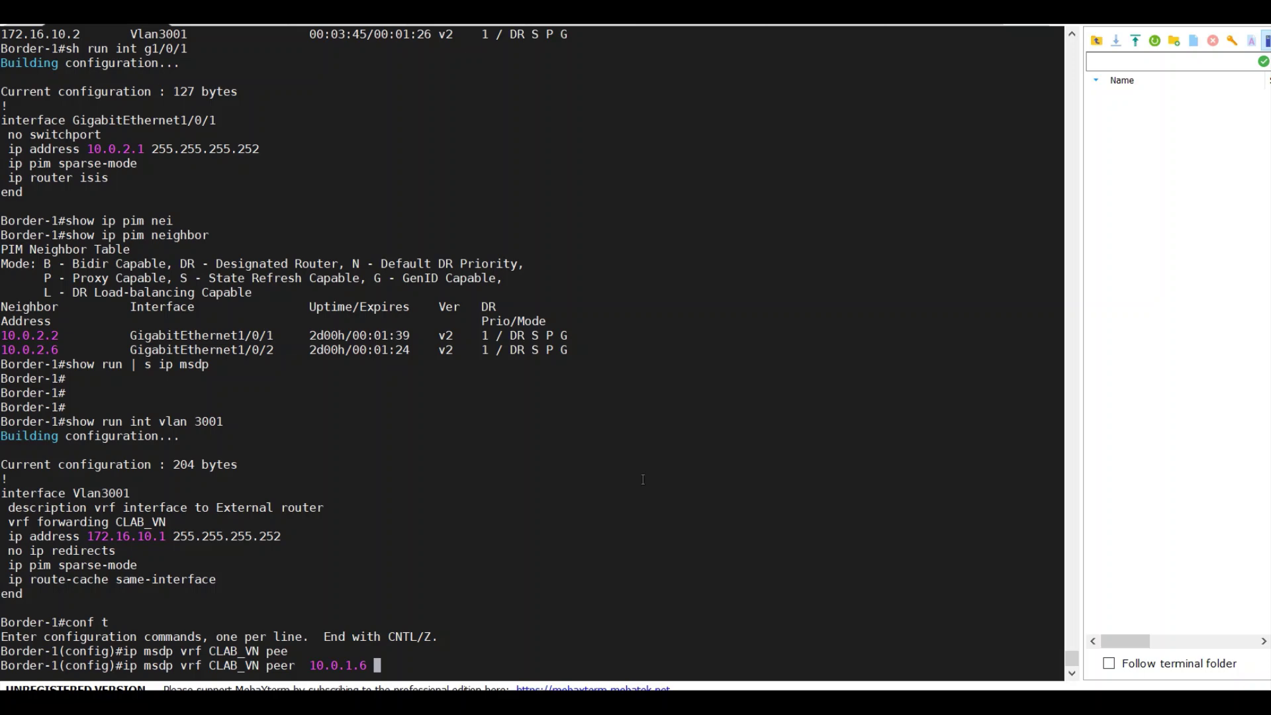
pyautogui.write('conn')
pyautogui.press('Tab')
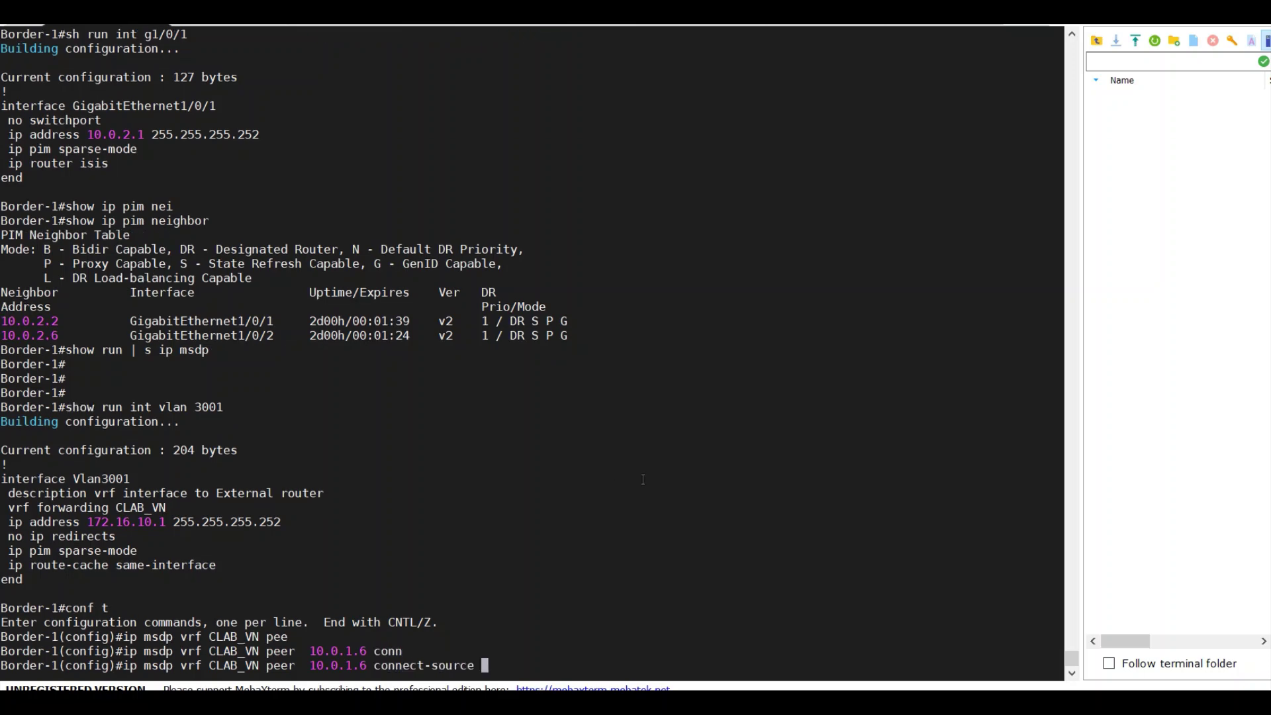
pyautogui.write('vlan 3001')
pyautogui.press('Return')
# Step: Set Border-1's CLAB_VN MSDP originator-id to vlan 3001
pyautogui.write('ip msdp')
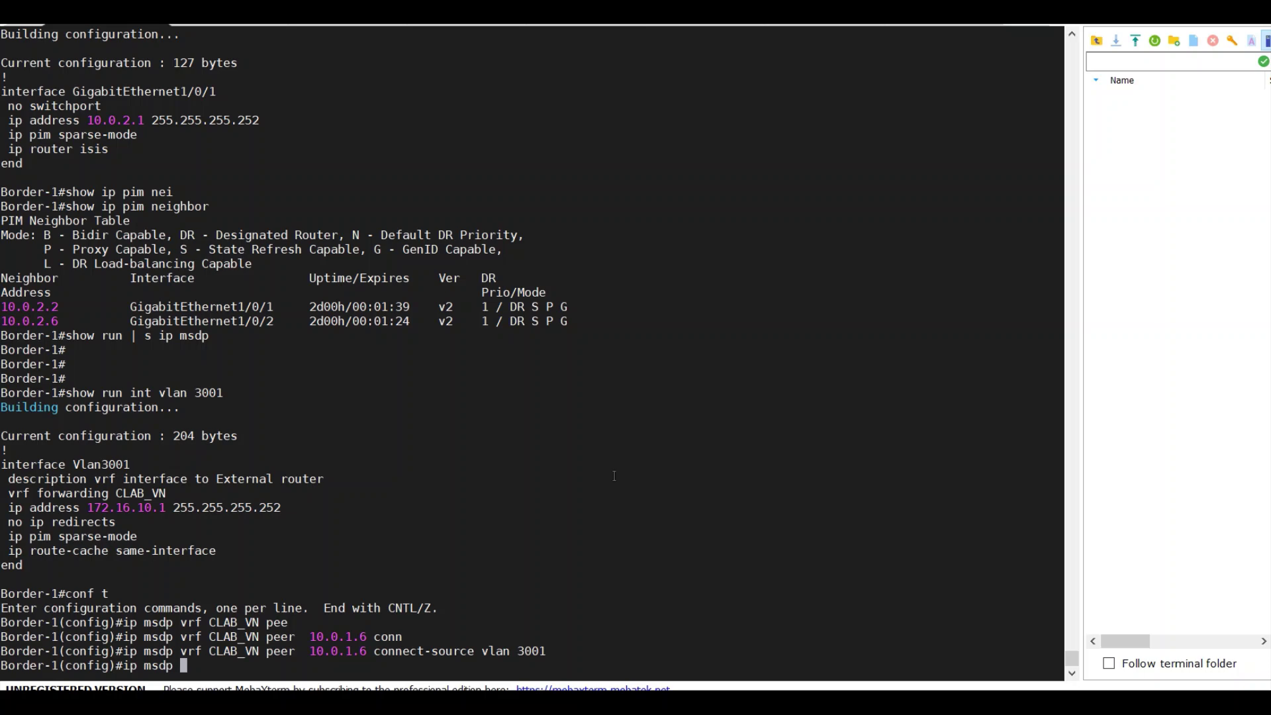
pyautogui.write(' vrf CLAB_VN orgi')
pyautogui.press('Tab')
pyautogui.press('BackSpace')
pyautogui.press('BackSpace')
pyautogui.write('i')
pyautogui.press('Tab')
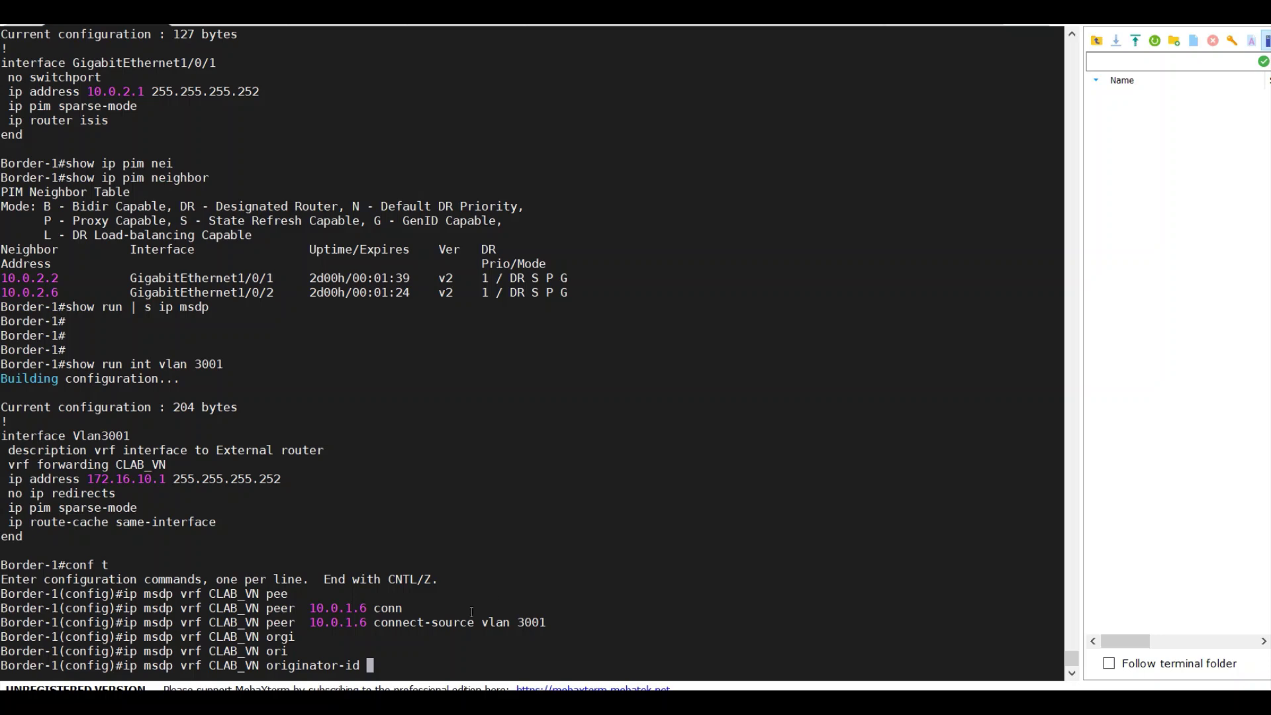
pyautogui.write('vlan 3001')
pyautogui.press('Return')
pyautogui.press('Return')
pyautogui.press('Return')
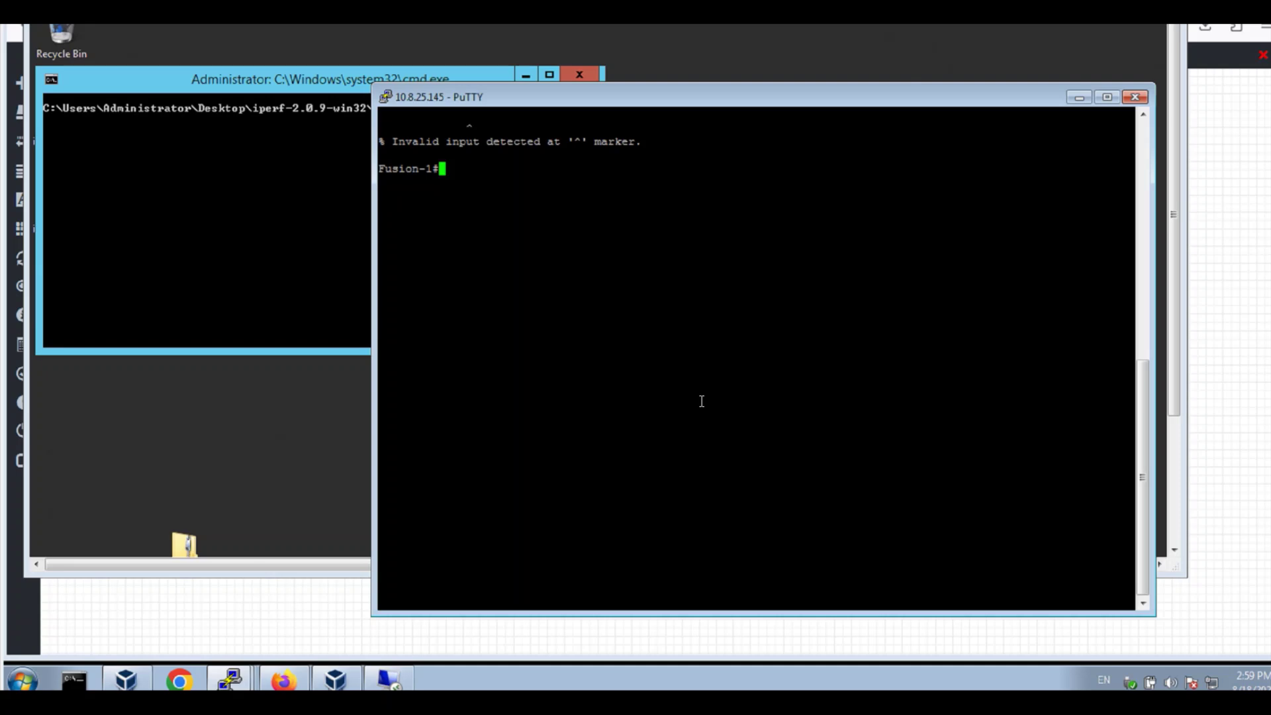
# Step: On Fusion-1, enable ip multicast-routing distributed in configuration mode
pyautogui.write('conf t')
pyautogui.press('Return')
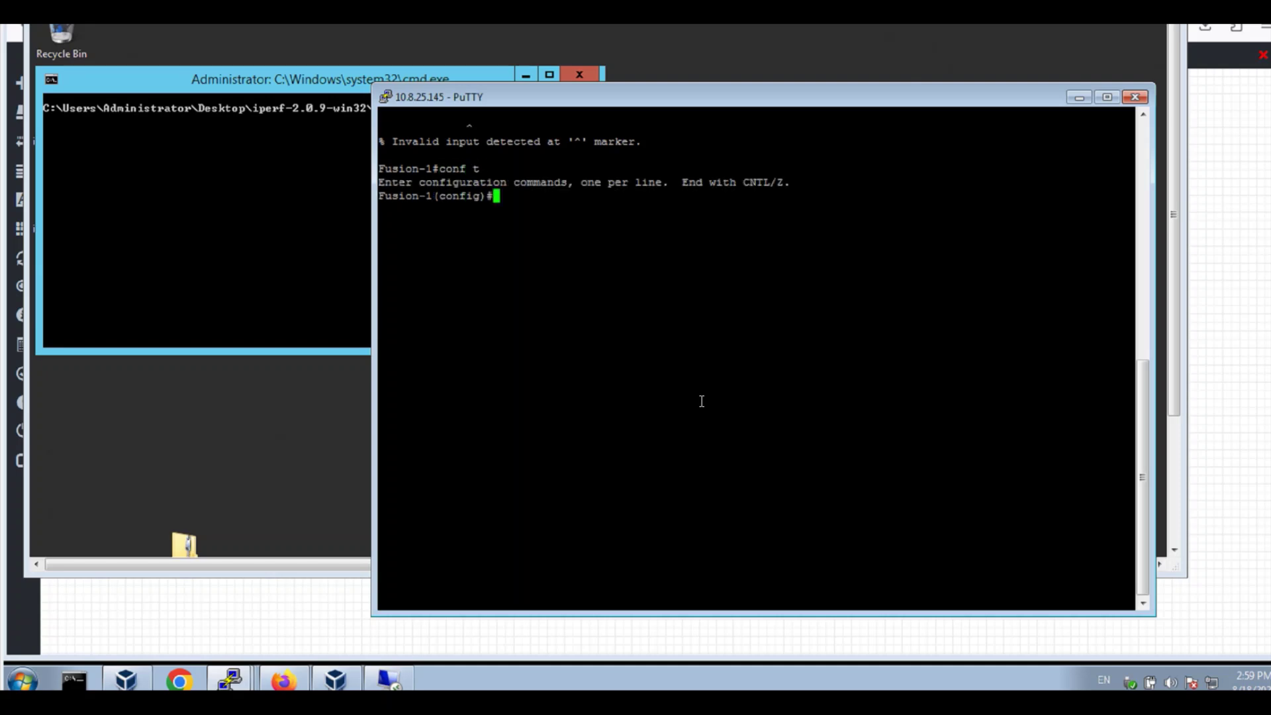
pyautogui.write('ip mul')
pyautogui.press('Tab')
pyautogui.write('-ro')
pyautogui.press('Tab')
pyautogui.press('Return')
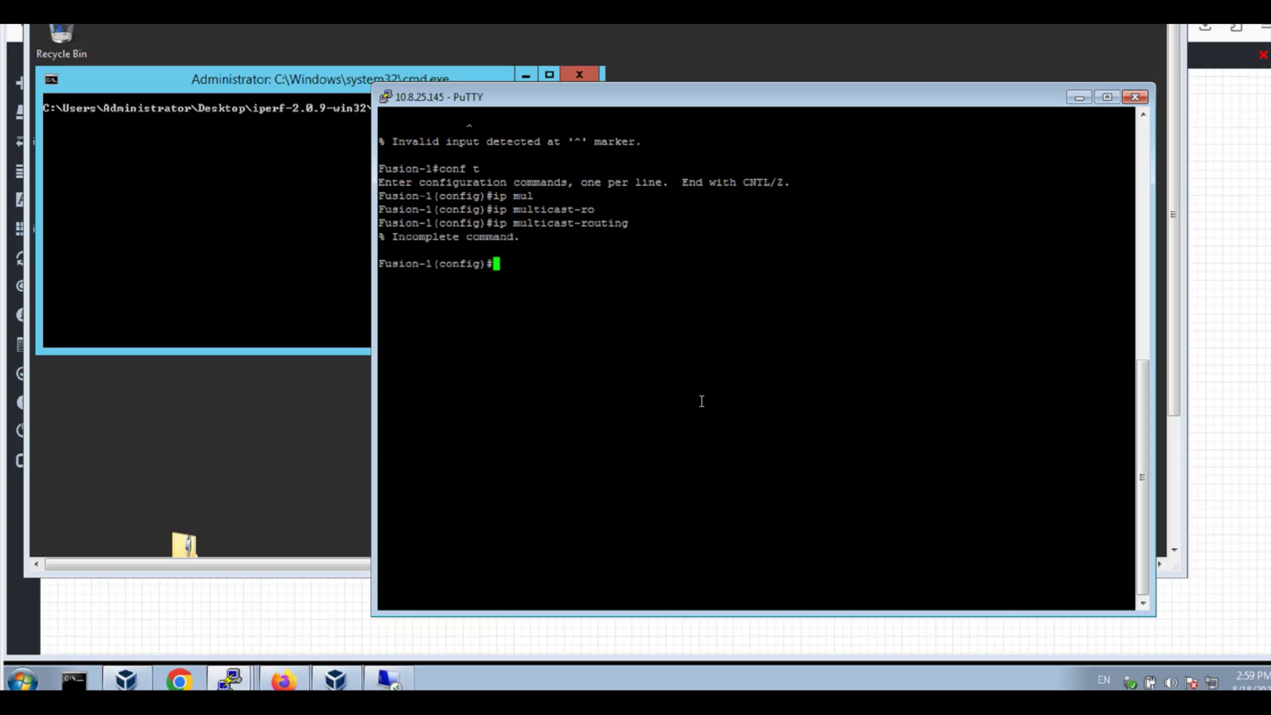
pyautogui.press('Up')
pyautogui.write('?')
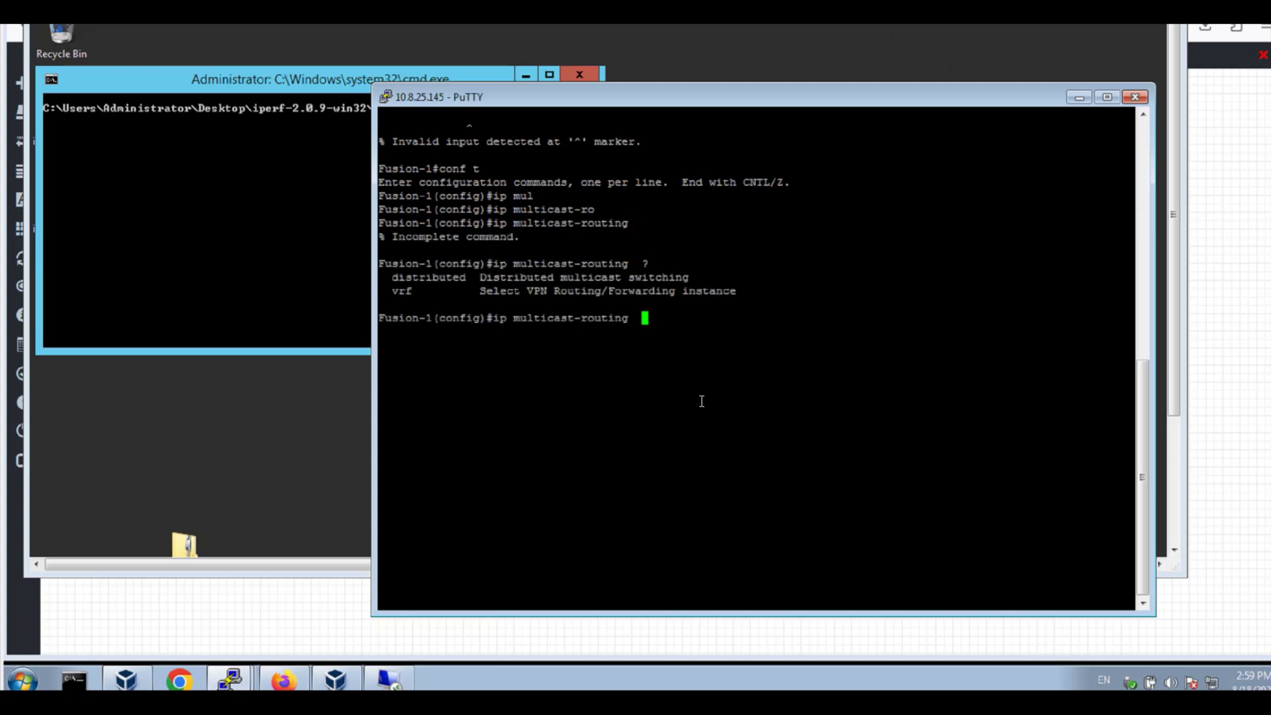
pyautogui.write('vrf')
pyautogui.press('BackSpace')
pyautogui.press('BackSpace')
pyautogui.press('BackSpace')
pyautogui.press('BackSpace')
pyautogui.write('dis')
pyautogui.press('Tab')
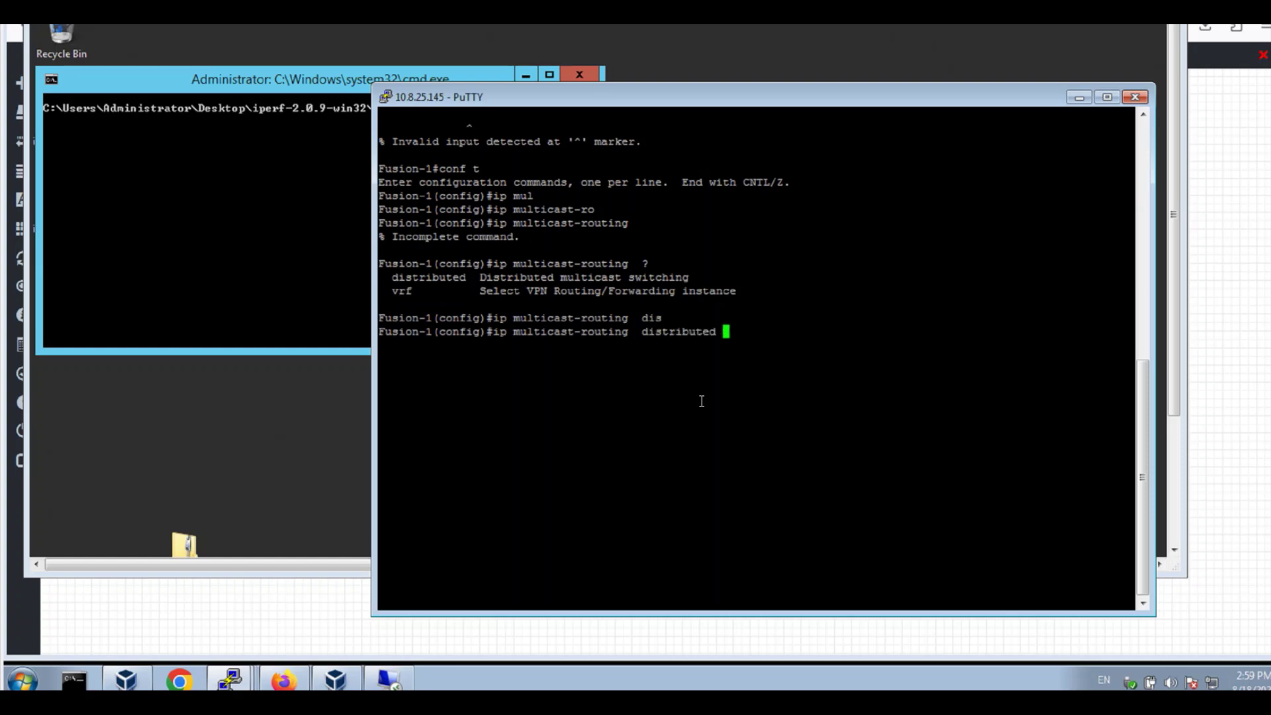
pyautogui.press('Return')
# Step: Configure interface g2 to use ip igmp version 3
pyautogui.press('Return')
pyautogui.press('Return')
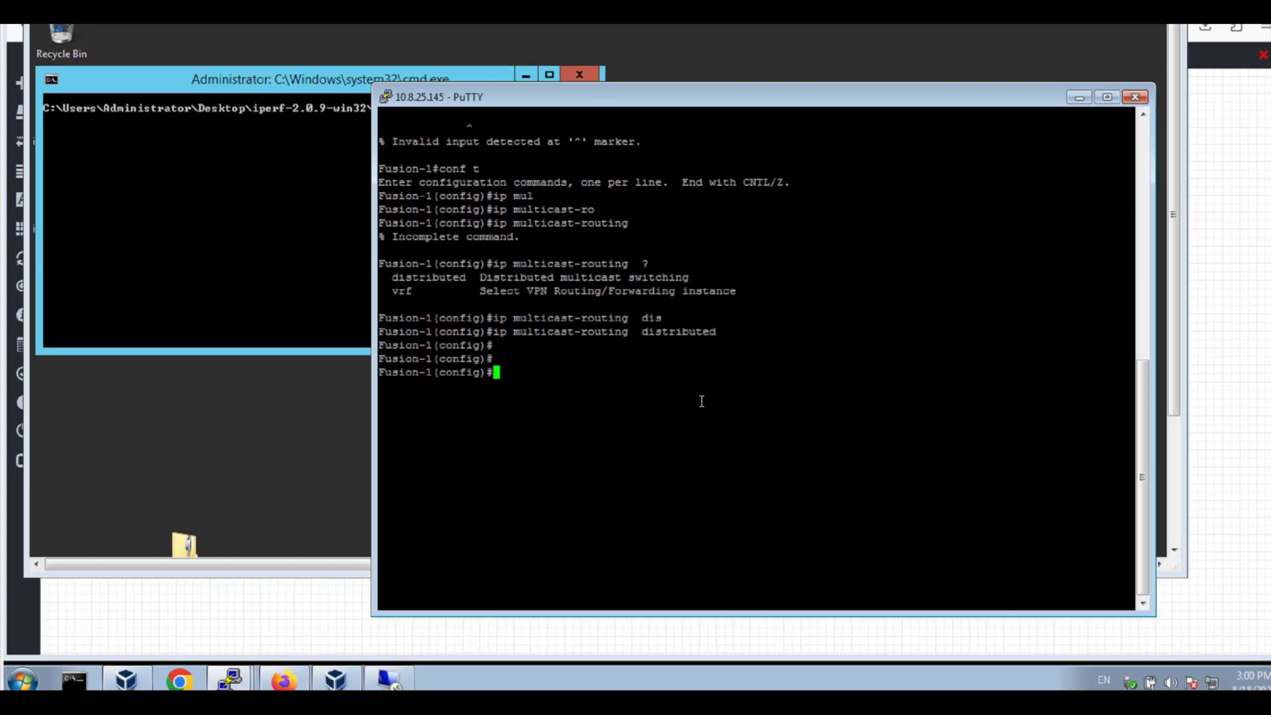
pyautogui.write('int g2')
pyautogui.press('Return')
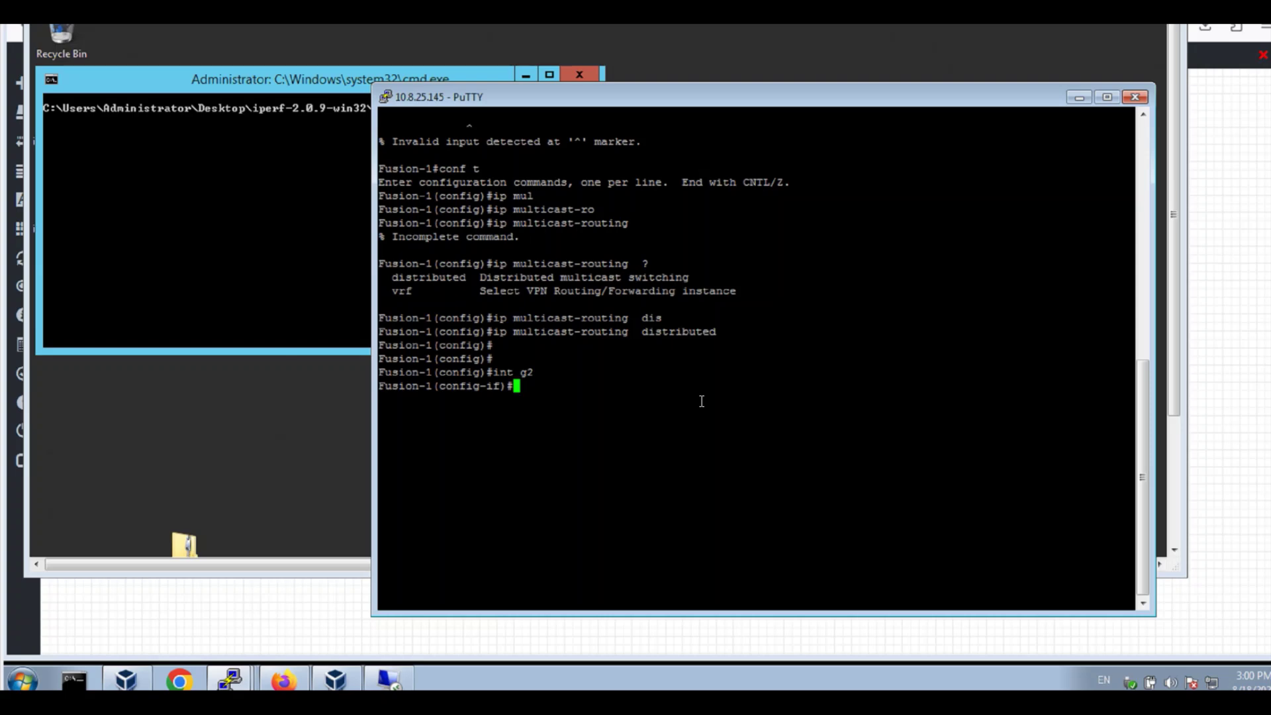
pyautogui.write('ip igmp v')
pyautogui.press('BackSpace')
pyautogui.write('g')
pyautogui.press('Tab')
pyautogui.press('BackSpace')
pyautogui.write('pas')
pyautogui.press('Tab')
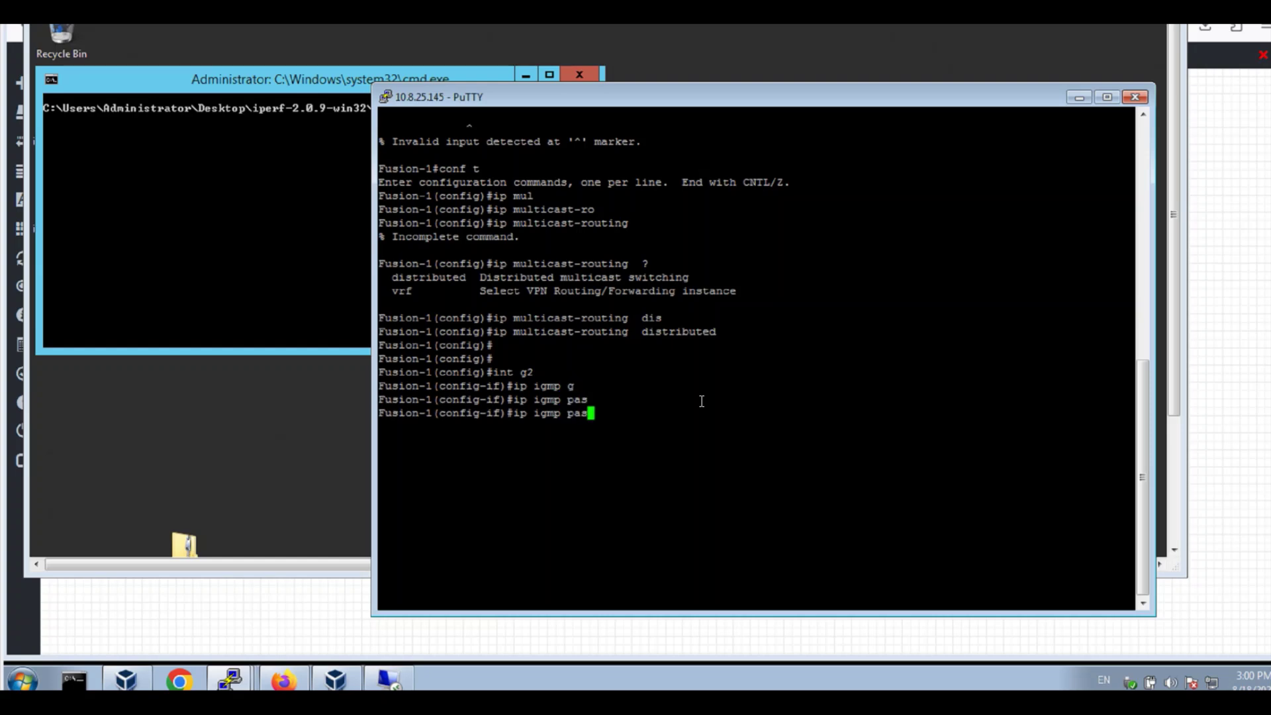
pyautogui.press('BackSpace')
pyautogui.press('BackSpace')
pyautogui.press('BackSpace')
pyautogui.write('ver')
pyautogui.press('Tab')
pyautogui.write('3')
pyautogui.press('Return')
# Step: Set ip pim passive on interface g2
pyautogui.write('ip pim pas')
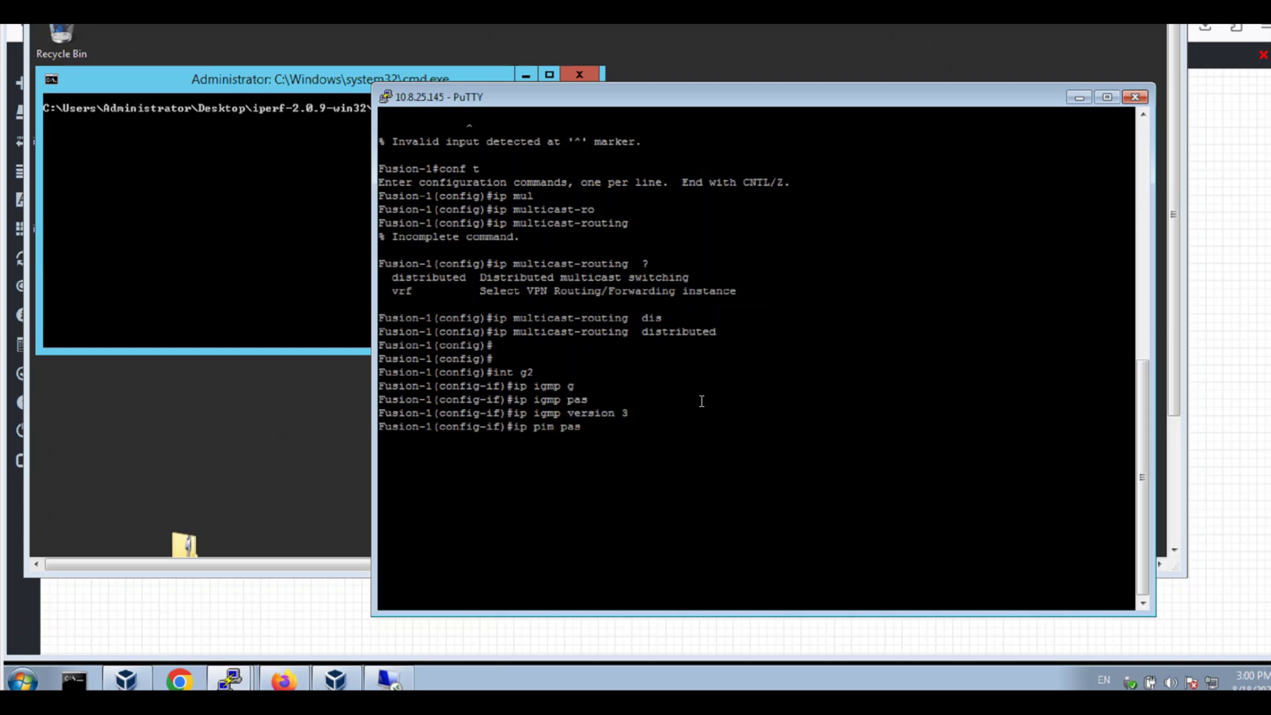
pyautogui.press('Tab')
pyautogui.press('Return')
pyautogui.press('Return')
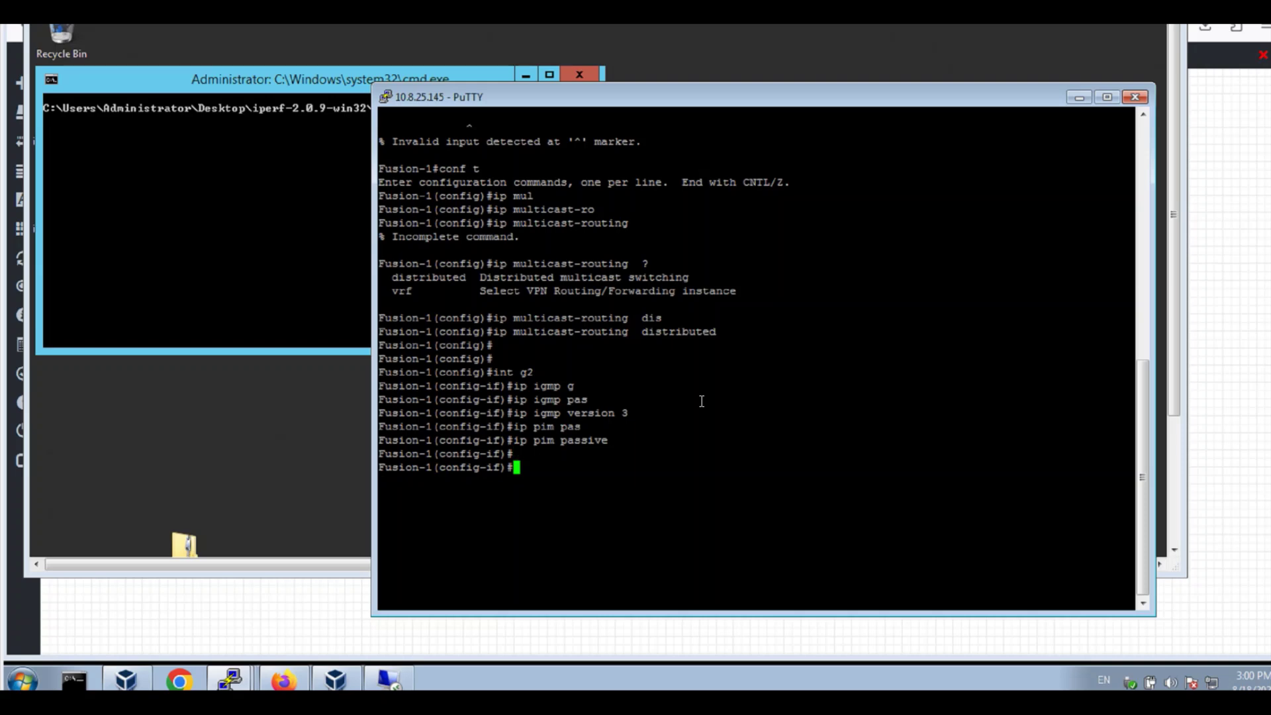
# Step: Enable ip pim sparse-mode on Loopback0 and confirm its config shows 10.0.1.6 255.255.255.255
pyautogui.write('int lo 0')
pyautogui.press('Return')
pyautogui.write('ip pim spar')
pyautogui.press('Tab')
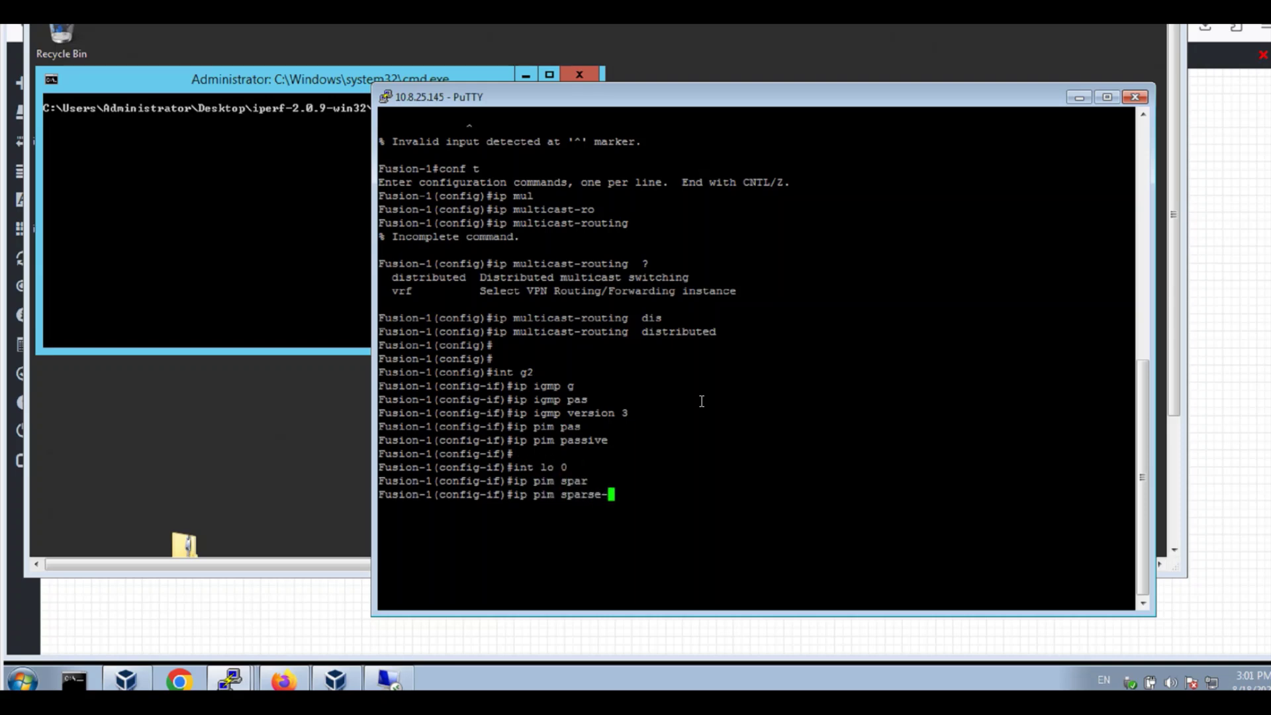
pyautogui.write('mo')
pyautogui.press('Tab')
pyautogui.press('Return')
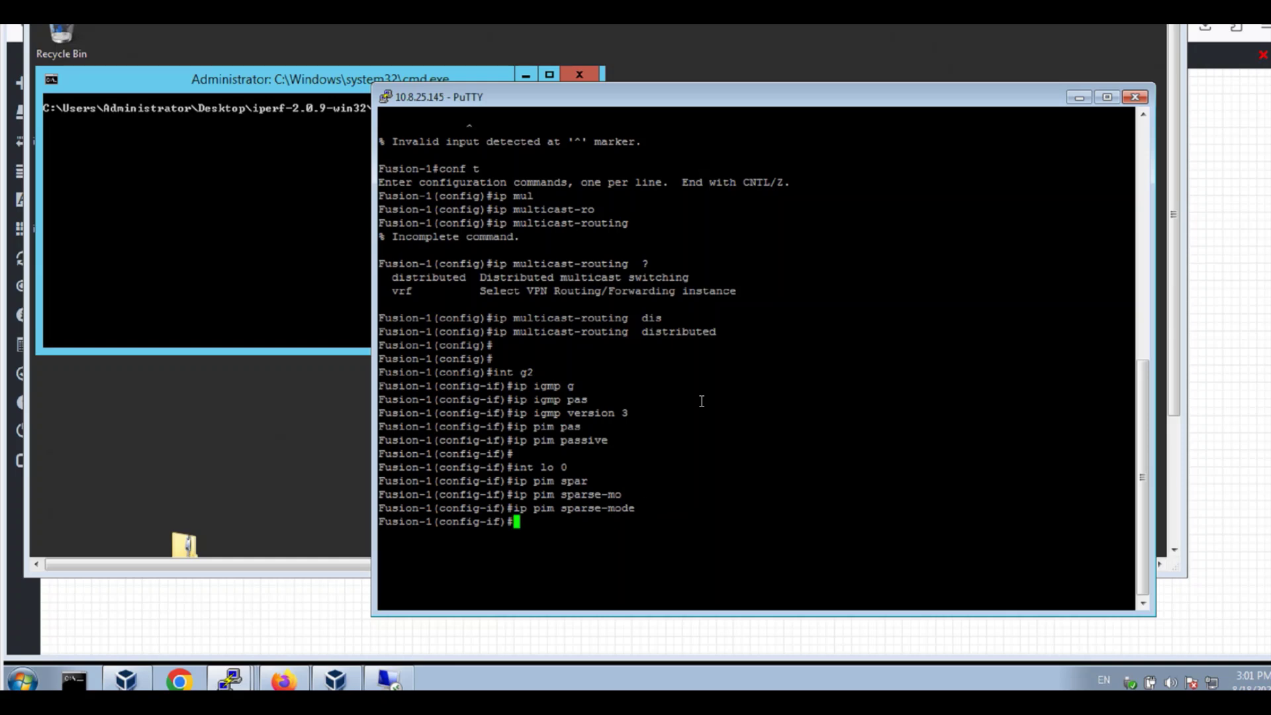
pyautogui.press('Return')
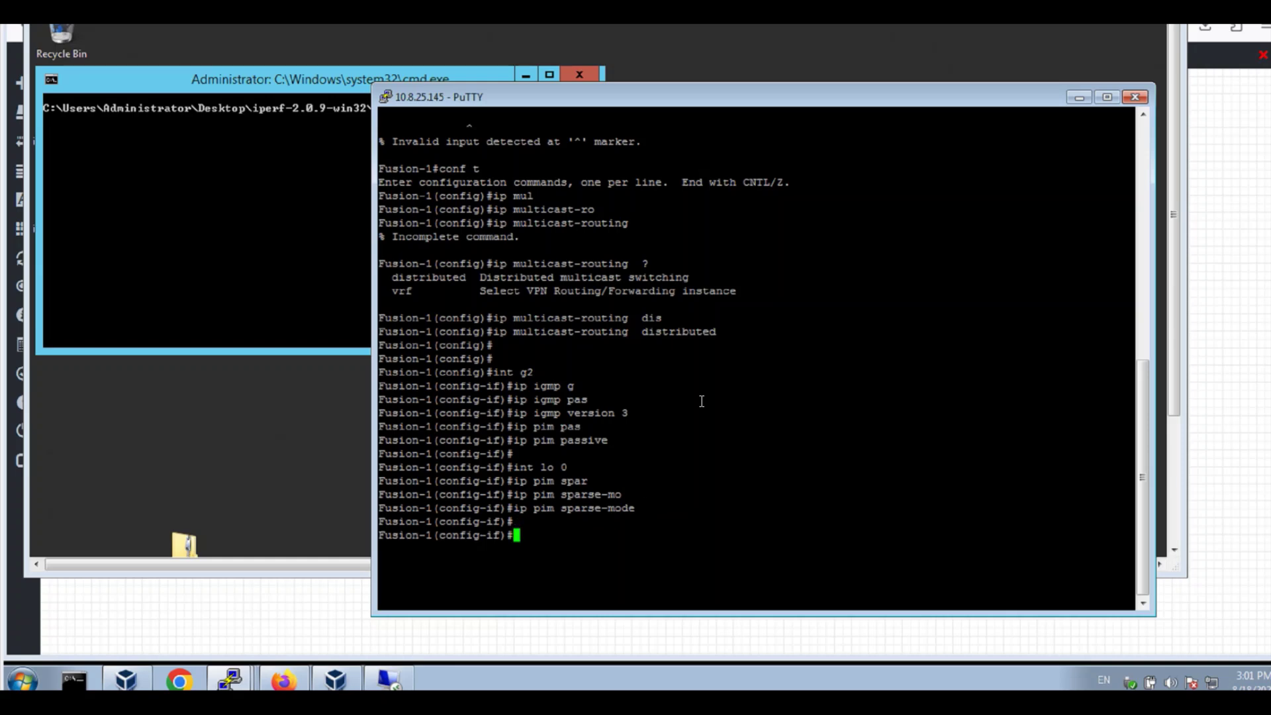
pyautogui.write('do show run int lo 0')
pyautogui.press('Return')
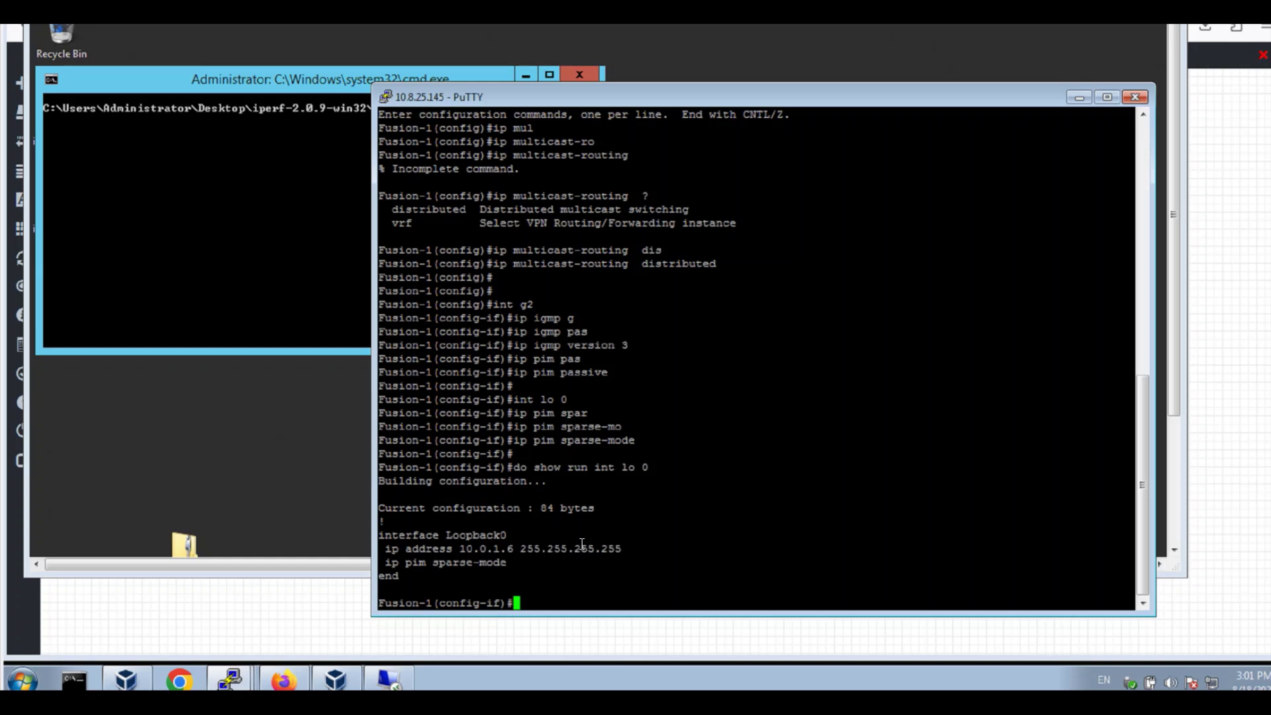
# Step: Leave interface mode and set Fusion-1's PIM rp-address to 10.0.1.6
pyautogui.write('exit')
pyautogui.press('Return')
pyautogui.write('ip pim rp')
pyautogui.press('Tab')
pyautogui.write('-')
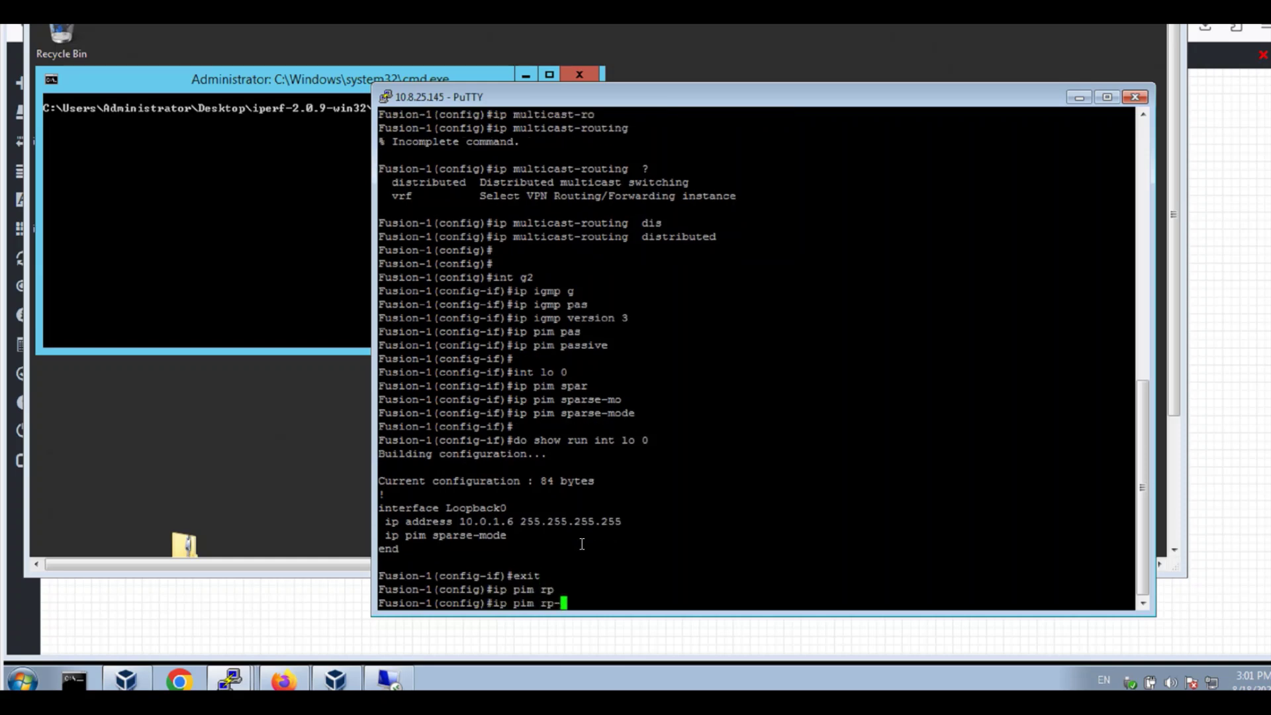
pyautogui.write('ad')
pyautogui.press('Tab')
pyautogui.write('10.0.1')
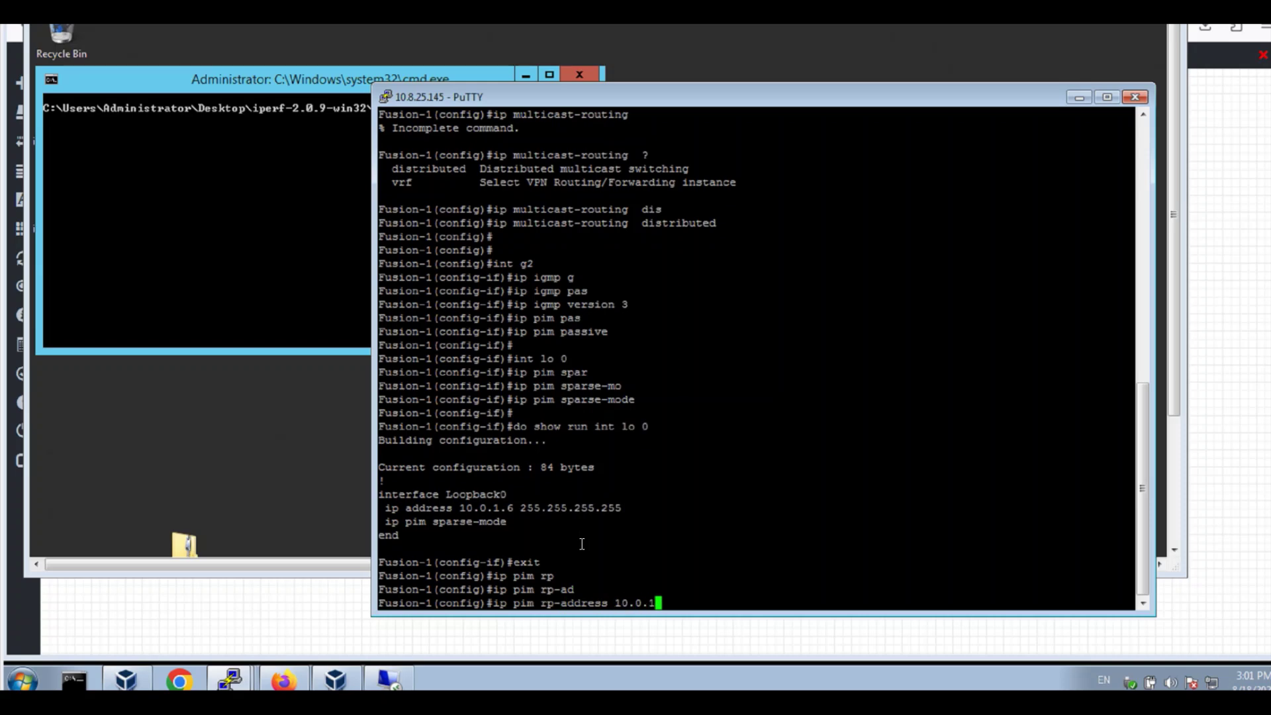
pyautogui.write('.6 ?')
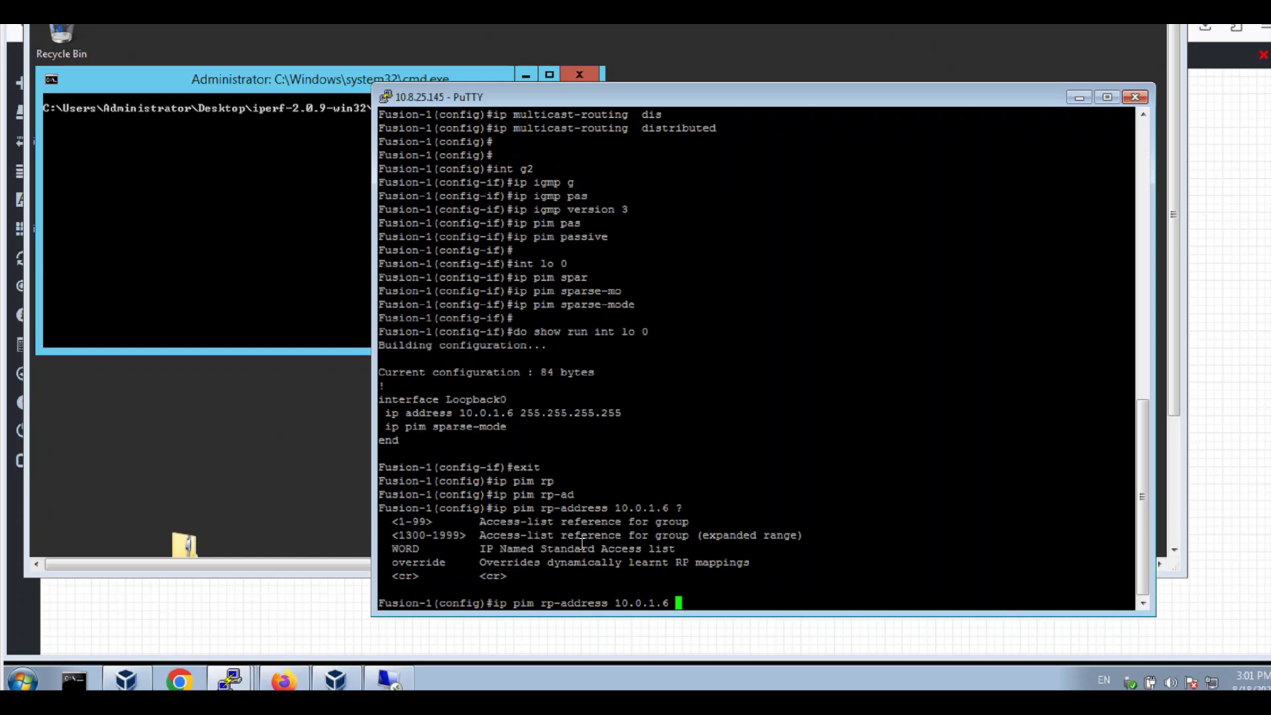
pyautogui.press('BackSpace')
pyautogui.press('Return')
pyautogui.press('Return')
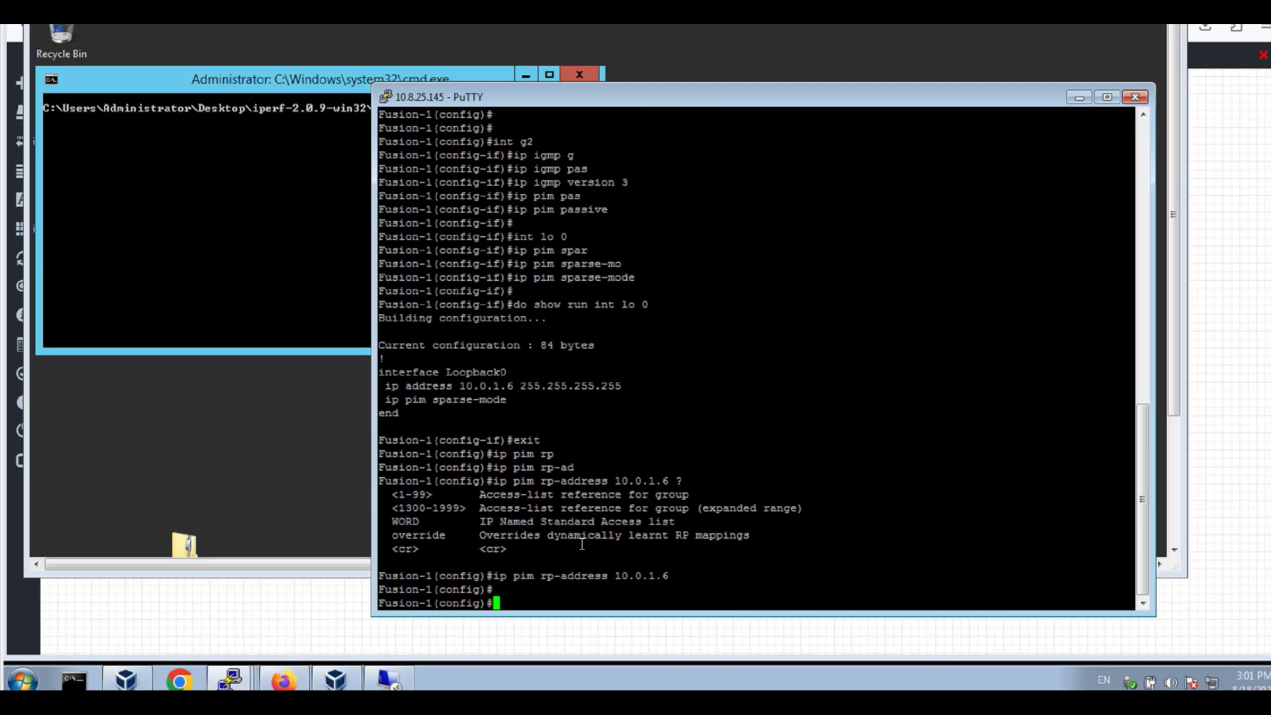
# Step: Add MSDP peer 172.16.10.1 with connect-source Loopback0
pyautogui.write('ip msdp')
pyautogui.write('pe')
pyautogui.press('Tab')
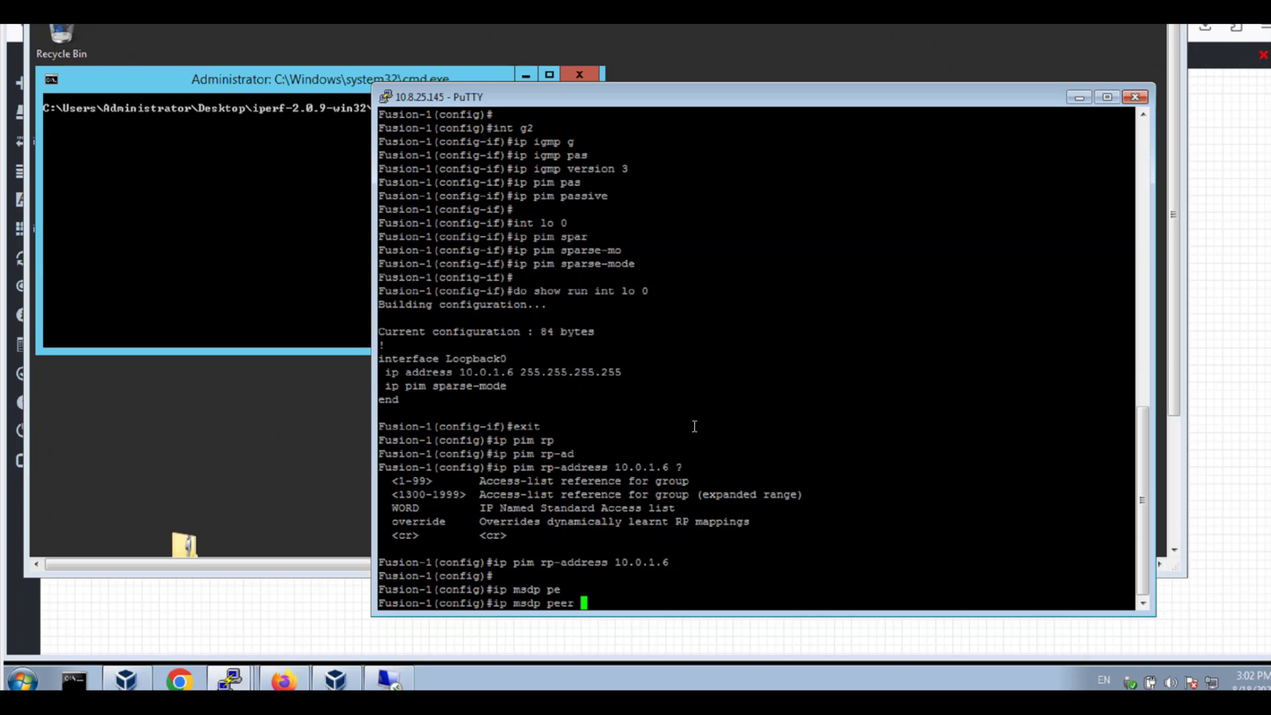
pyautogui.write('172.16.10.1 ?')
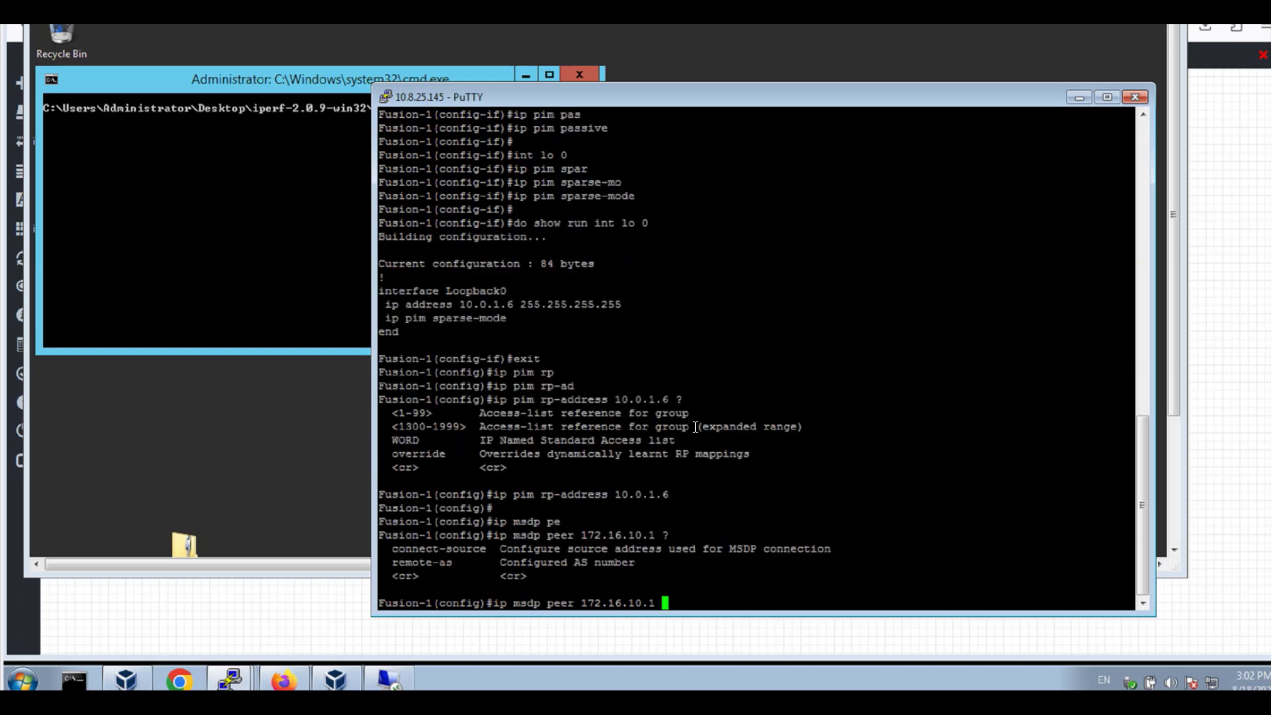
pyautogui.write('conn')
pyautogui.press('Tab')
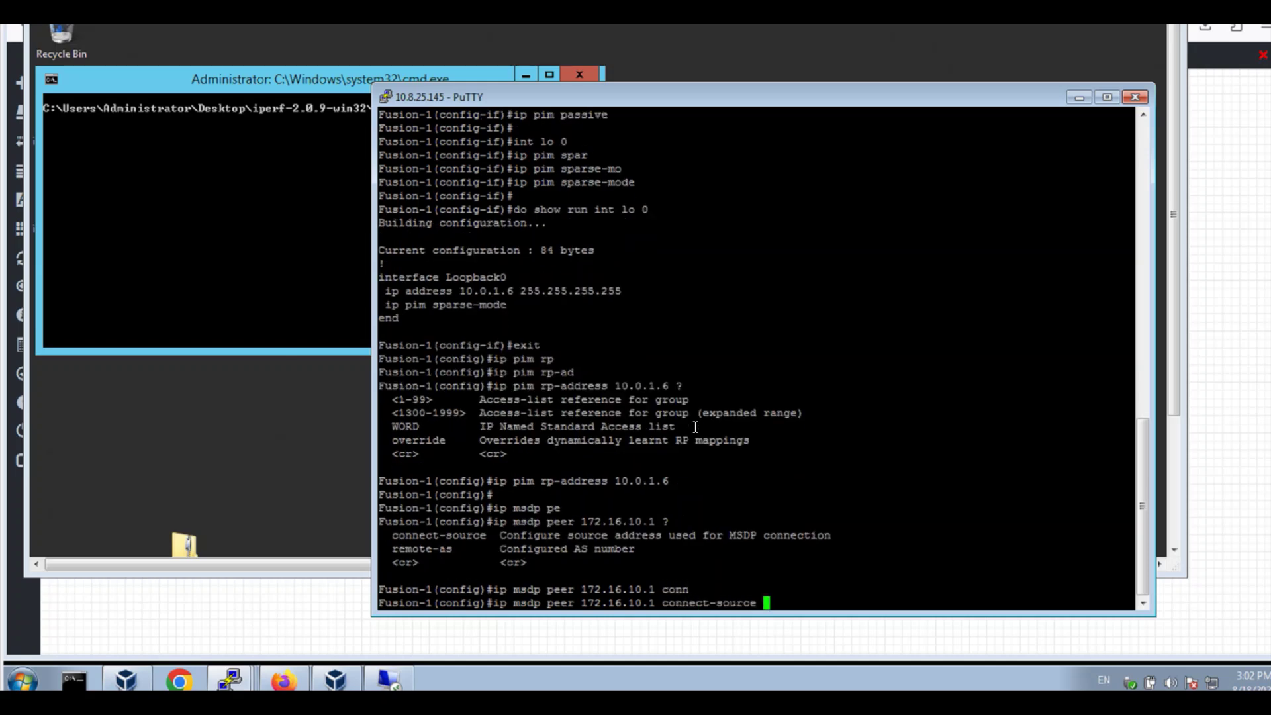
pyautogui.write('lo 0')
pyautogui.press('Return')
# Step: Set the MSDP originator-id to Loopback0
pyautogui.write('ip m')
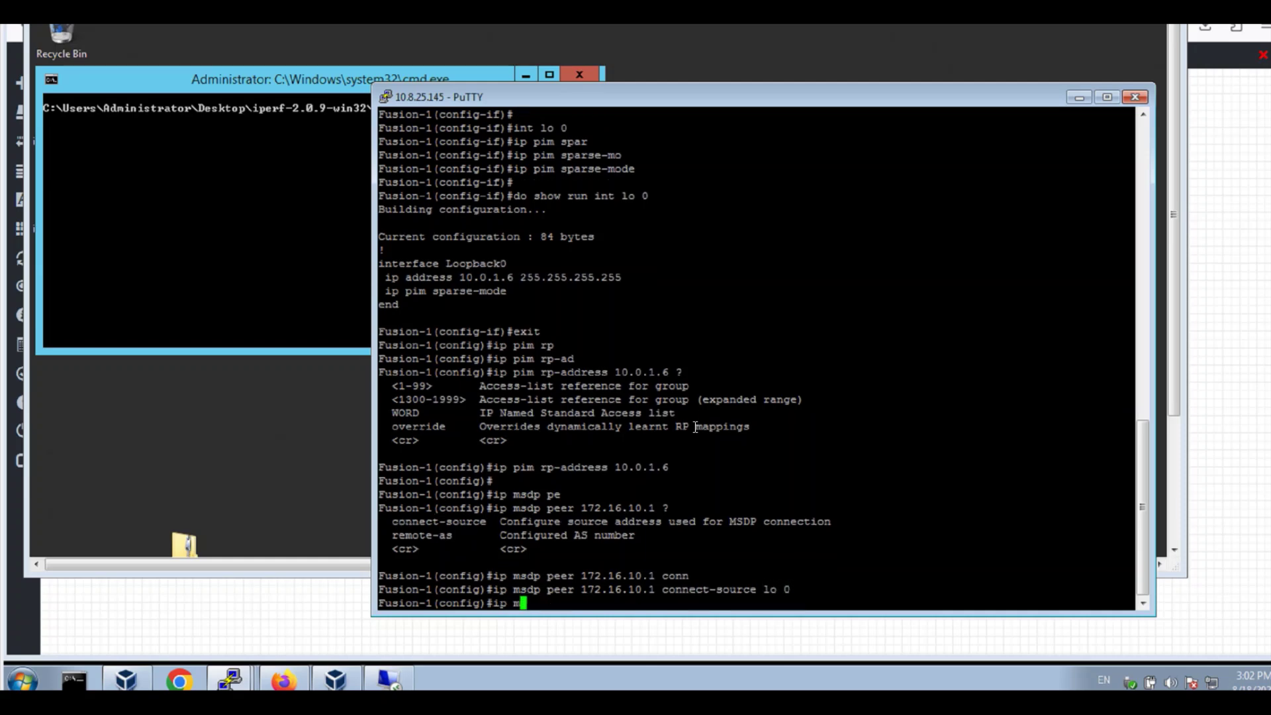
pyautogui.write('sdp o')
pyautogui.write('rig')
pyautogui.press('Tab')
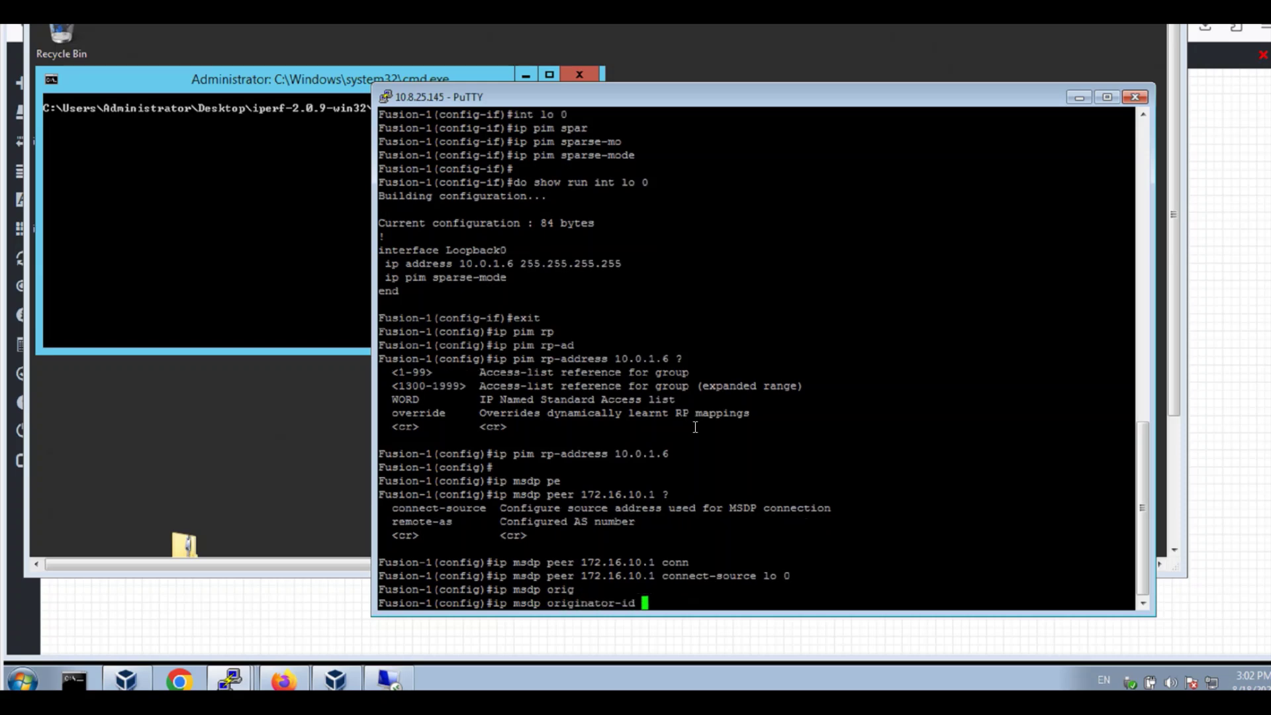
pyautogui.write('lo 0')
pyautogui.press('Return')
pyautogui.press('Return')
pyautogui.press('Return')
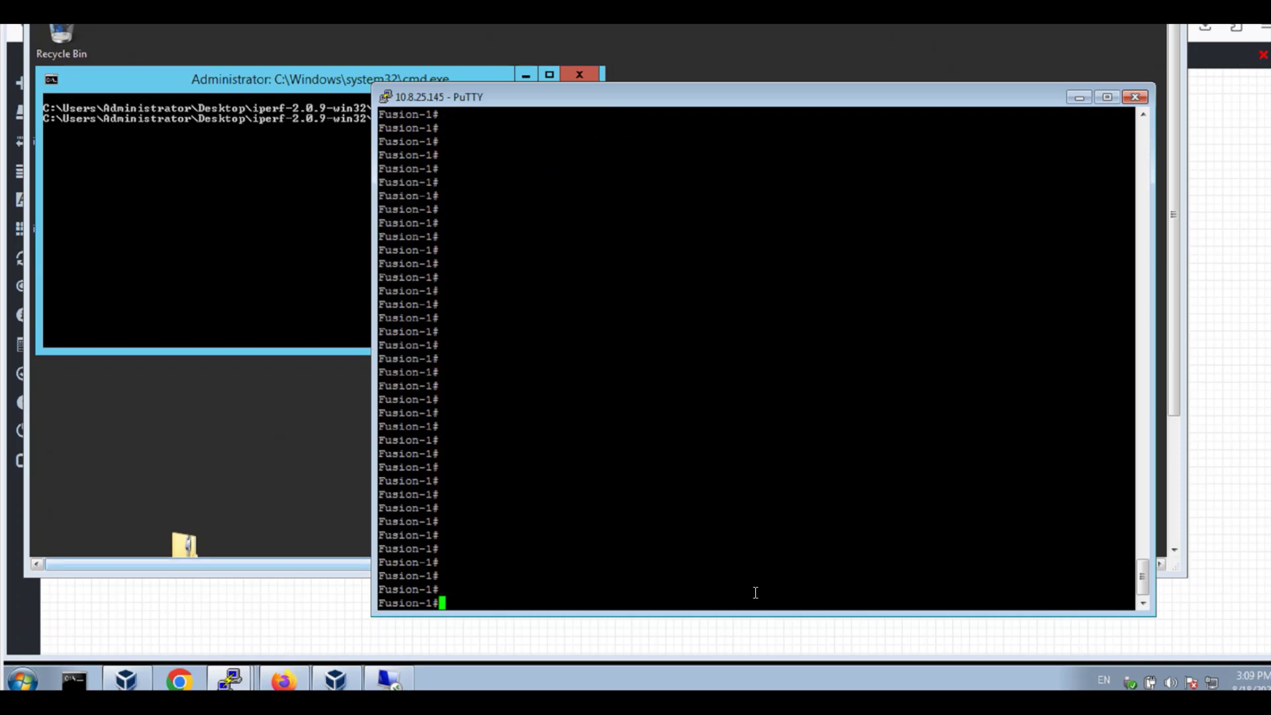
# Step: Run 'show ip msdp summary' on Fusion-1, showing peer 172.16.31.1, AS 100, Up
pyautogui.write('show ip msdp su')
pyautogui.press('Tab')
pyautogui.press('Return')
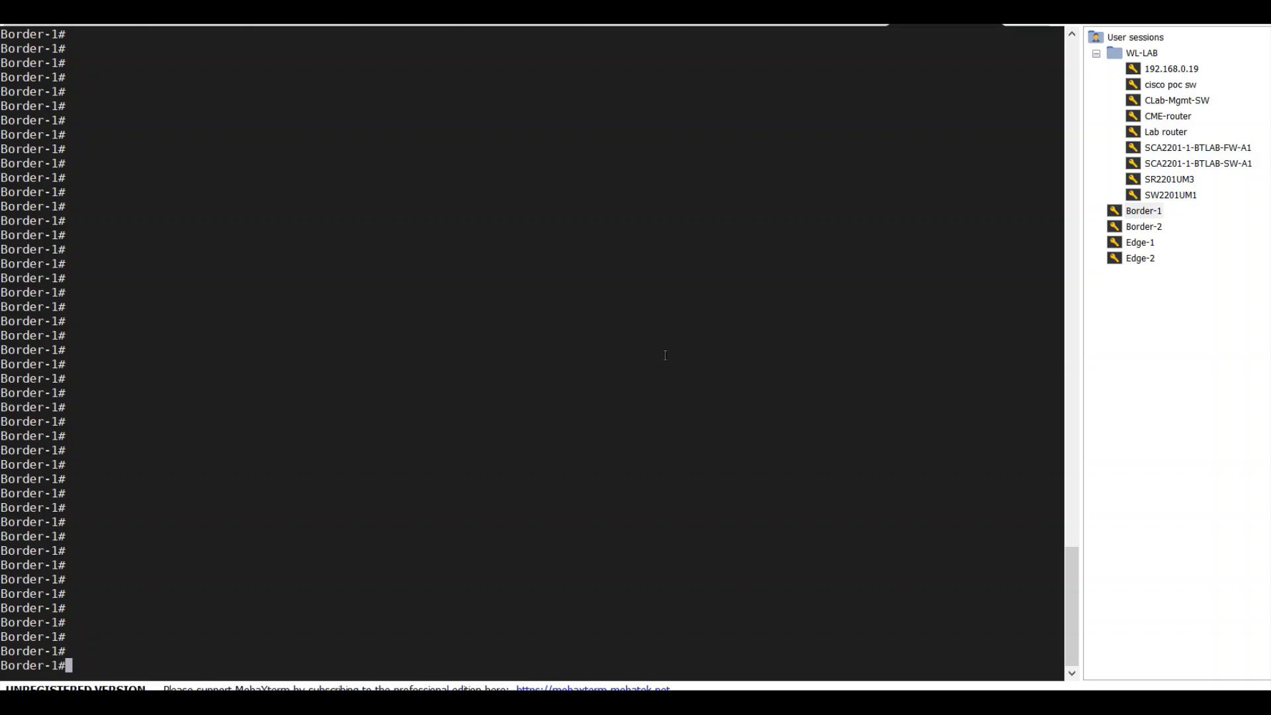
# Step: Show Border-1's global MSDP summary, then the CLAB_VN summary with peer 10.0.1.6 Up
pyautogui.write('show ip msdp ')
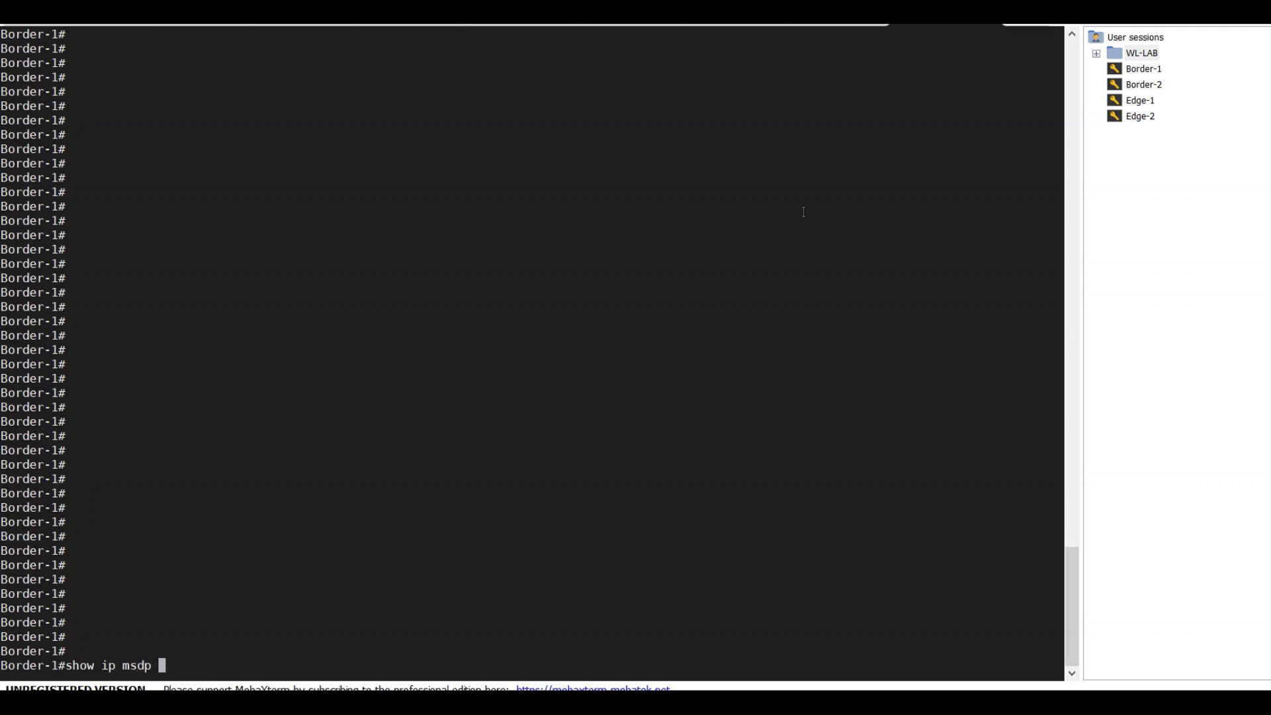
pyautogui.write('su')
pyautogui.press('Tab')
pyautogui.press('Return')
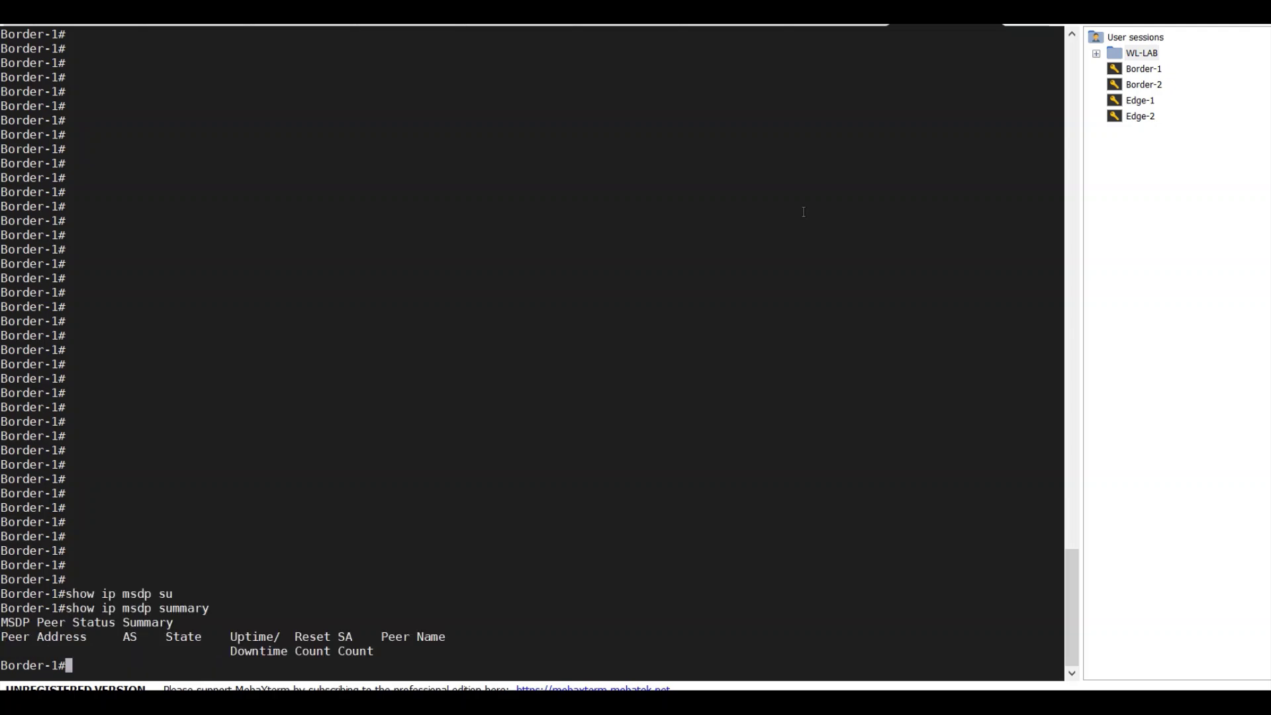
pyautogui.press('Up')
pyautogui.press('Left')
pyautogui.press('Left')
pyautogui.press('Left')
pyautogui.press('Left')
pyautogui.press('Left')
pyautogui.press('Left')
pyautogui.press('Left')
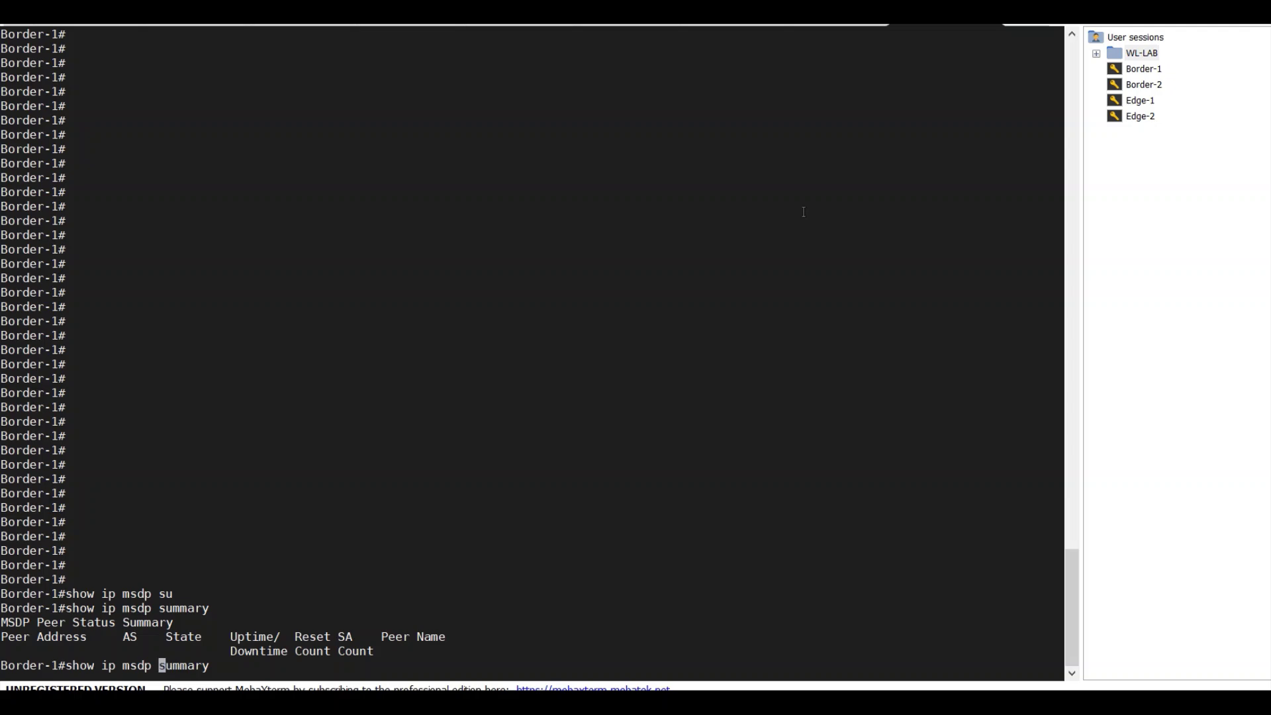
pyautogui.write('vrf CLAB)_')
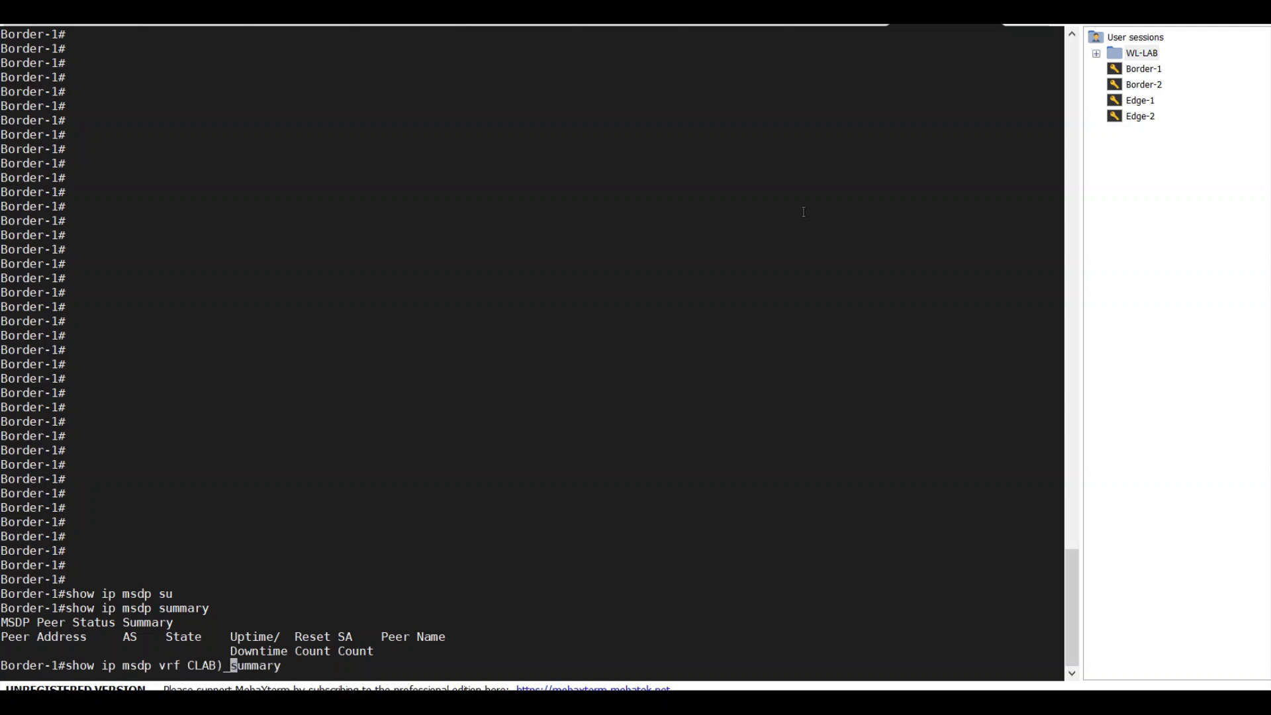
pyautogui.press('BackSpace')
pyautogui.press('BackSpace')
pyautogui.write('_VN')
pyautogui.press('Return')
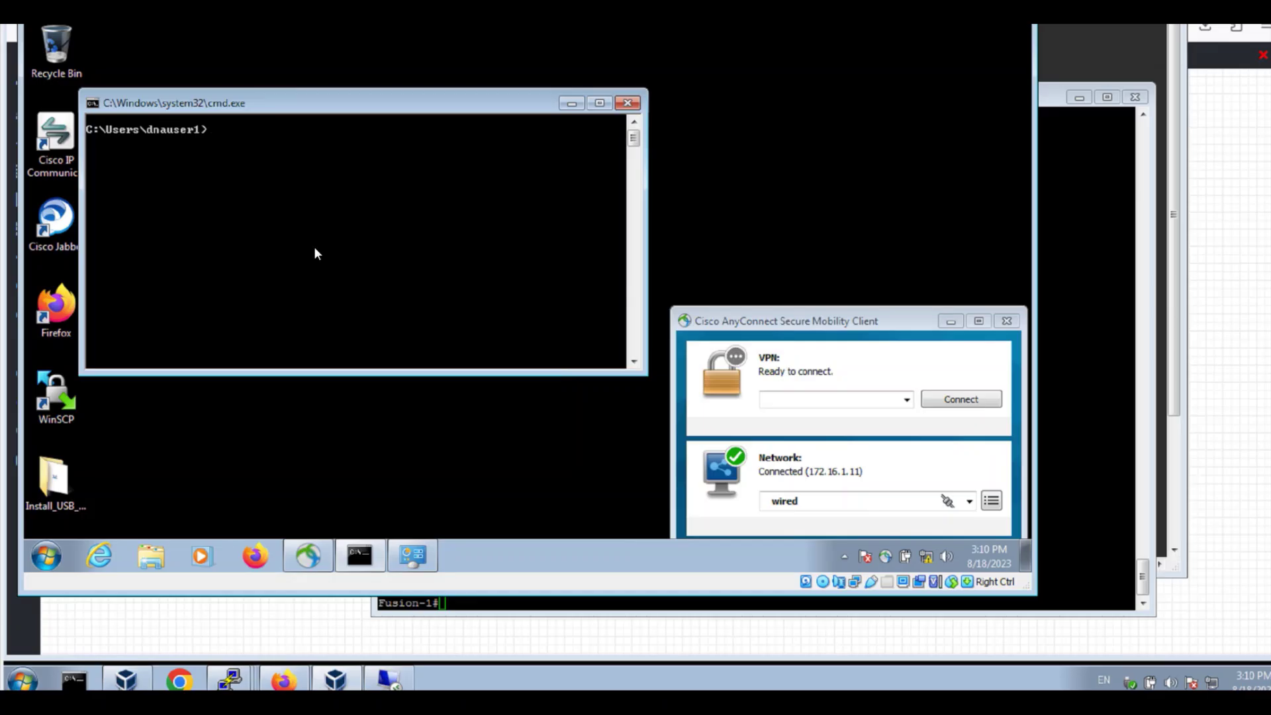
# Step: Start 'ping 239.0.1.99 -t' from the Windows client to ping the multicast group continuously
pyautogui.write('ping 239.0.1.99 -t')
pyautogui.press('Return')
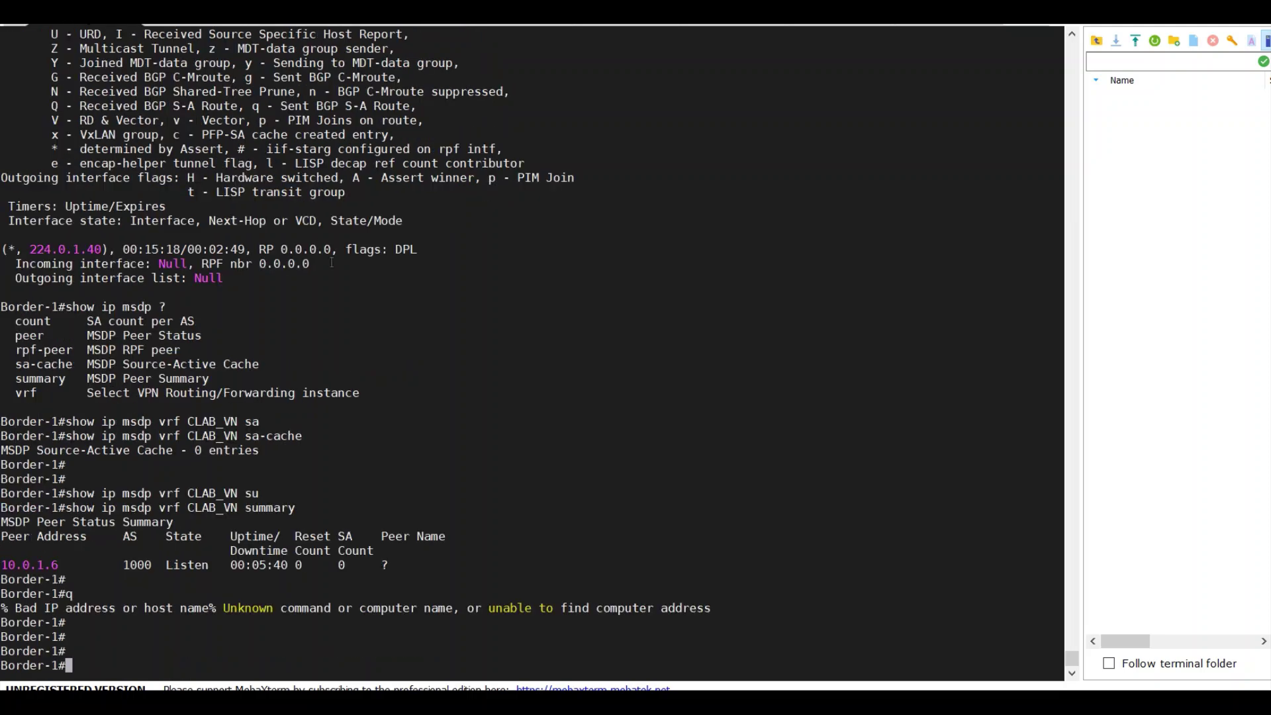
# Step: Run 'show ip mroute vrf CLAB_VN' on Border-1
pyautogui.press('Return')
pyautogui.press('Return')
pyautogui.write('show ip m')
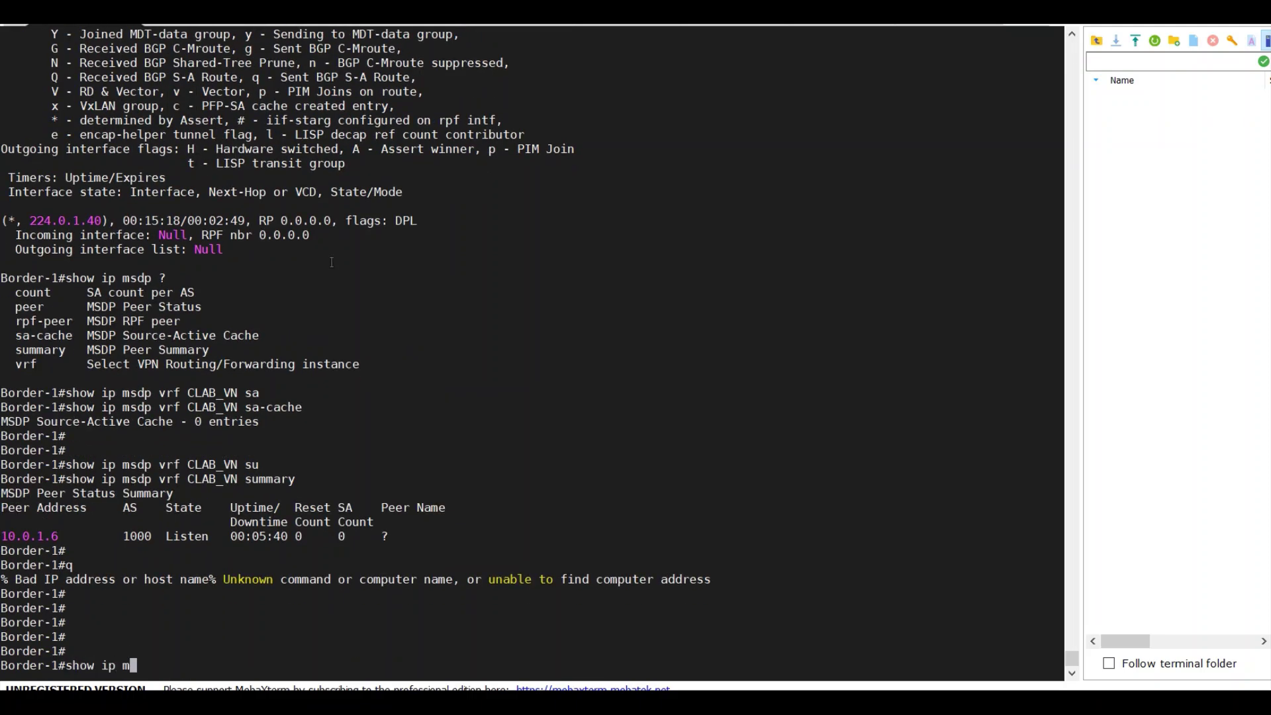
pyautogui.write('route vrf CLAB_VN')
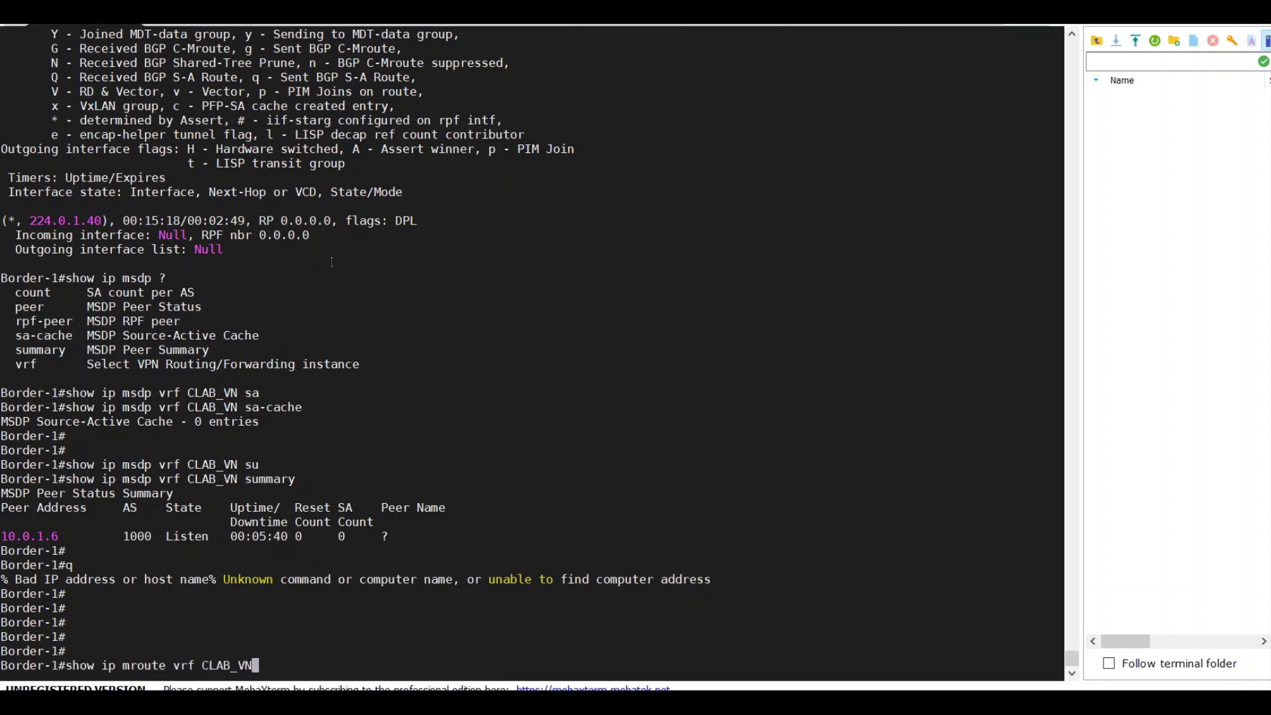
pyautogui.press('Return')
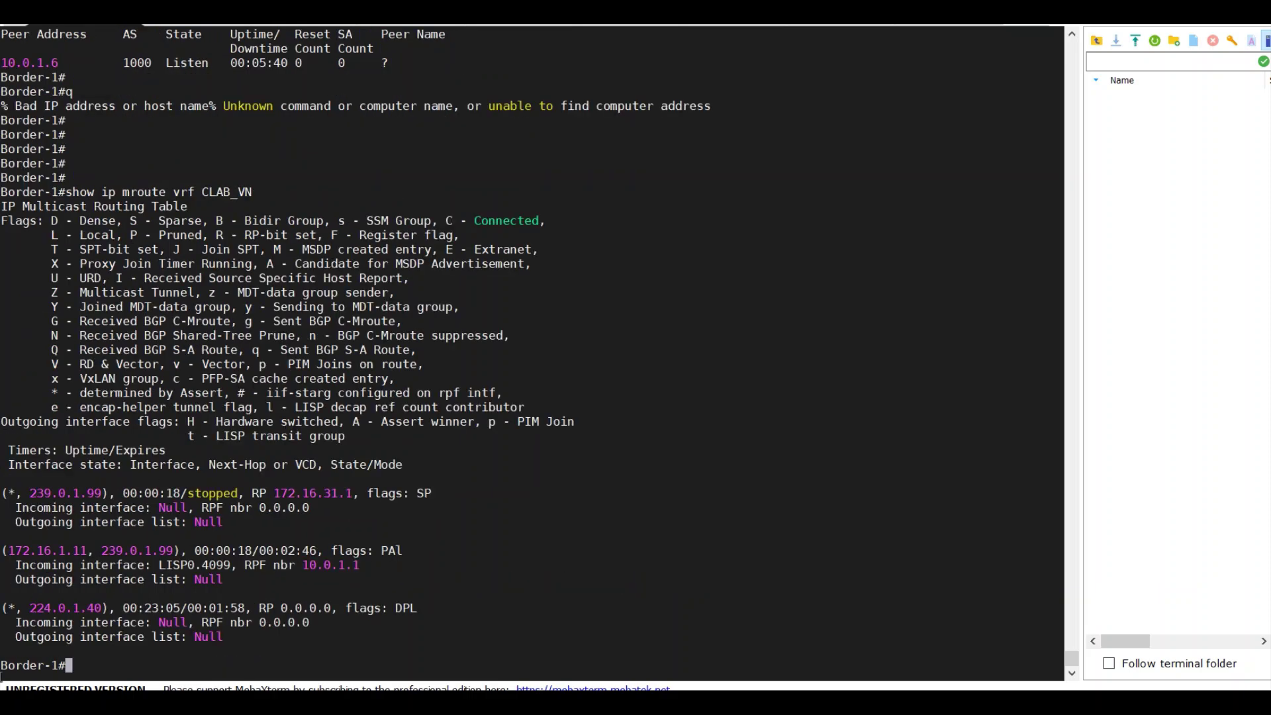
# Step: Mark the (172.16.1.11, 239.0.1.99) entry, its PAl flags and LISP0.4099 incoming interface
pyautogui.tripleClick(54, 547)
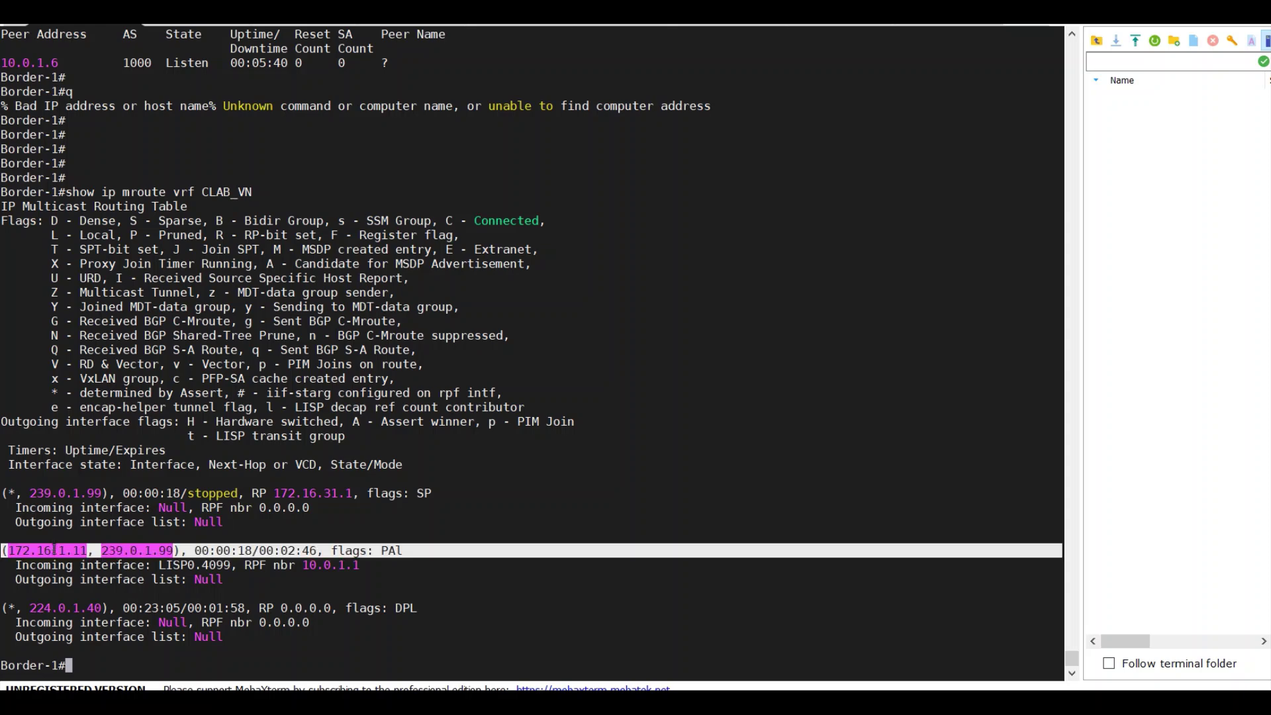
pyautogui.click(54, 551)
pyautogui.tripleClick(51, 553)
pyautogui.doubleClick(52, 553)
pyautogui.click(53, 553)
pyautogui.doubleClick(138, 550)
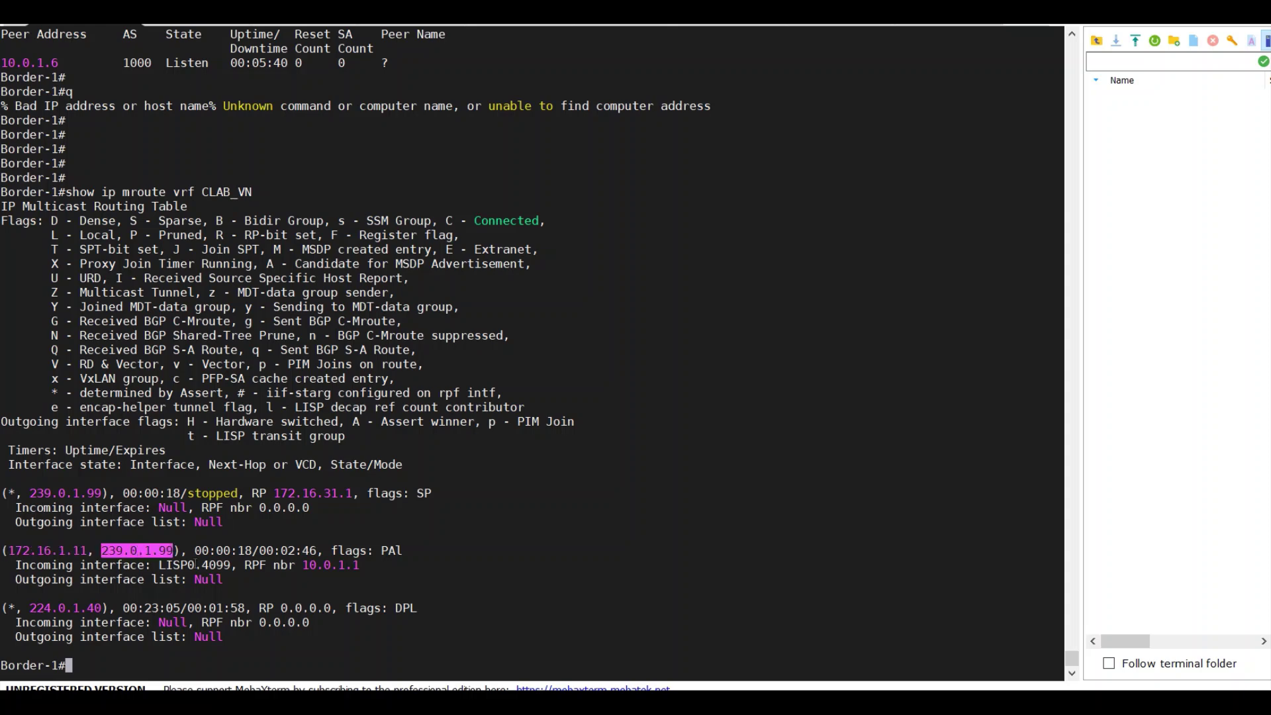
pyautogui.moveTo(117, 566); pyautogui.dragTo(266, 566)
pyautogui.moveTo(398, 549); pyautogui.dragTo(405, 549)
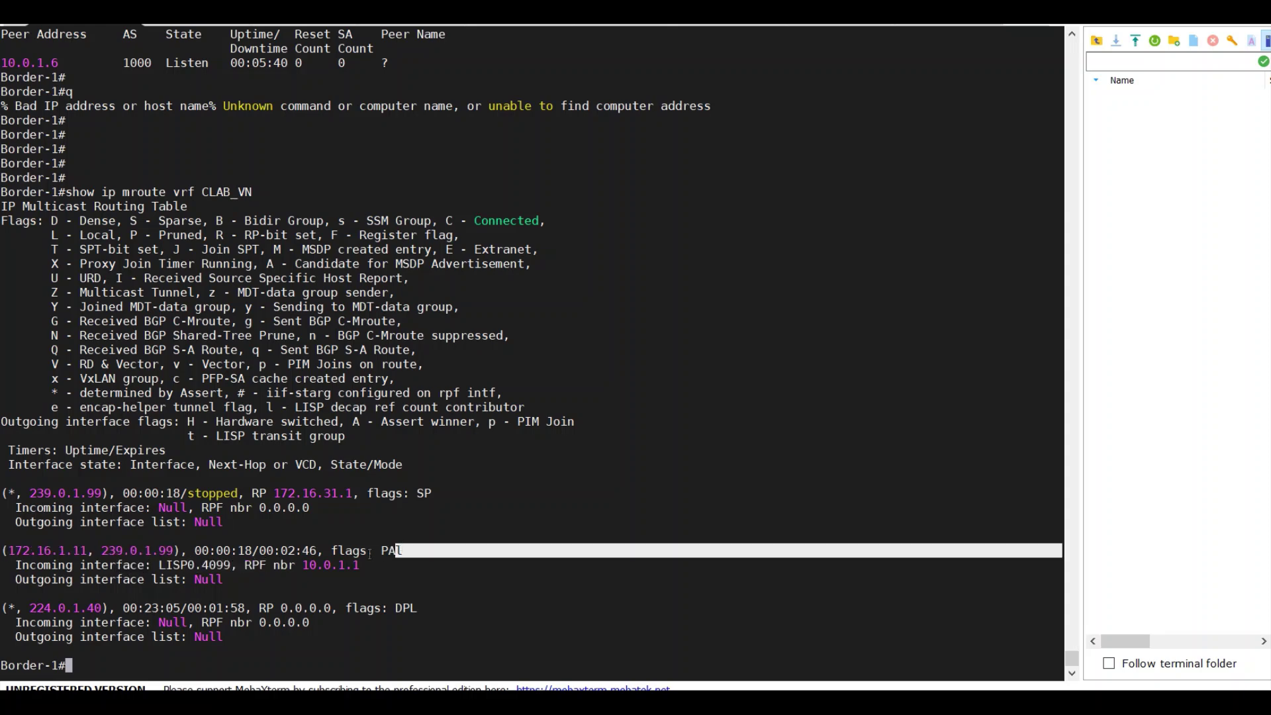
pyautogui.click(228, 553)
pyautogui.doubleClick(186, 566)
pyautogui.click(208, 566)
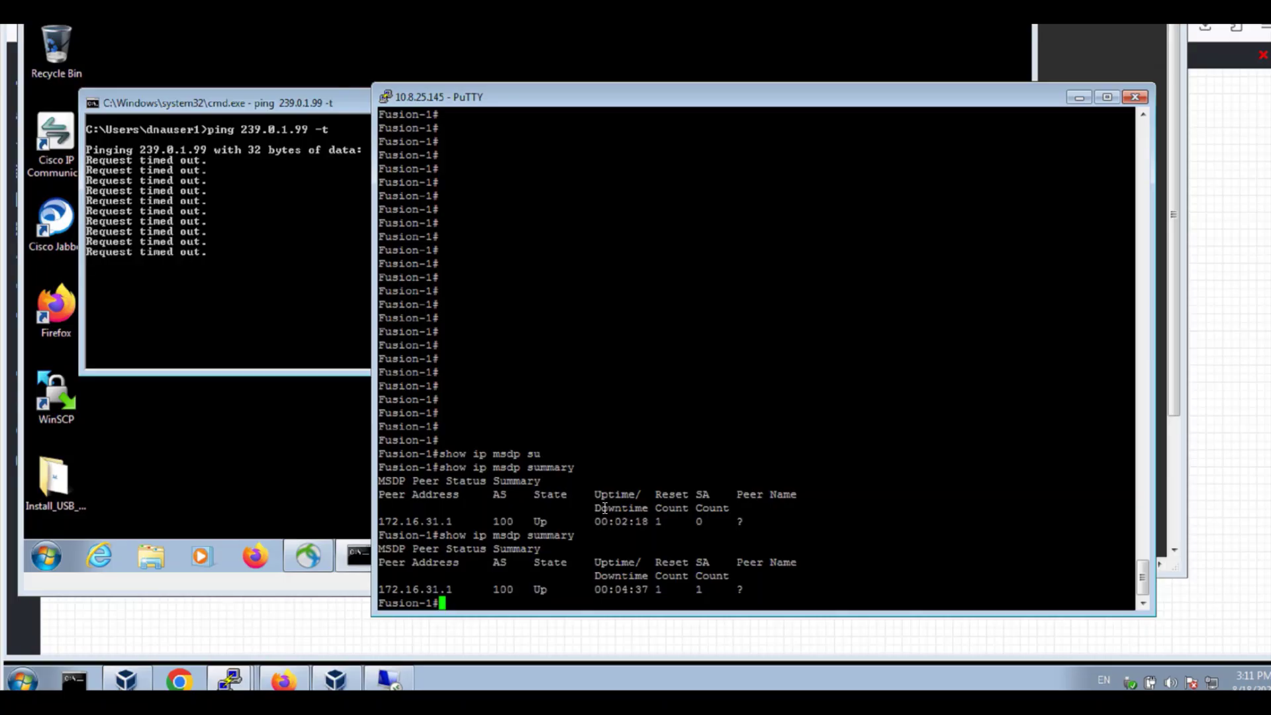
# Step: Rerun 'show ip msdp summary' on Fusion-1
pyautogui.press('Return')
pyautogui.press('Return')
pyautogui.press('Return')
pyautogui.press('Return')
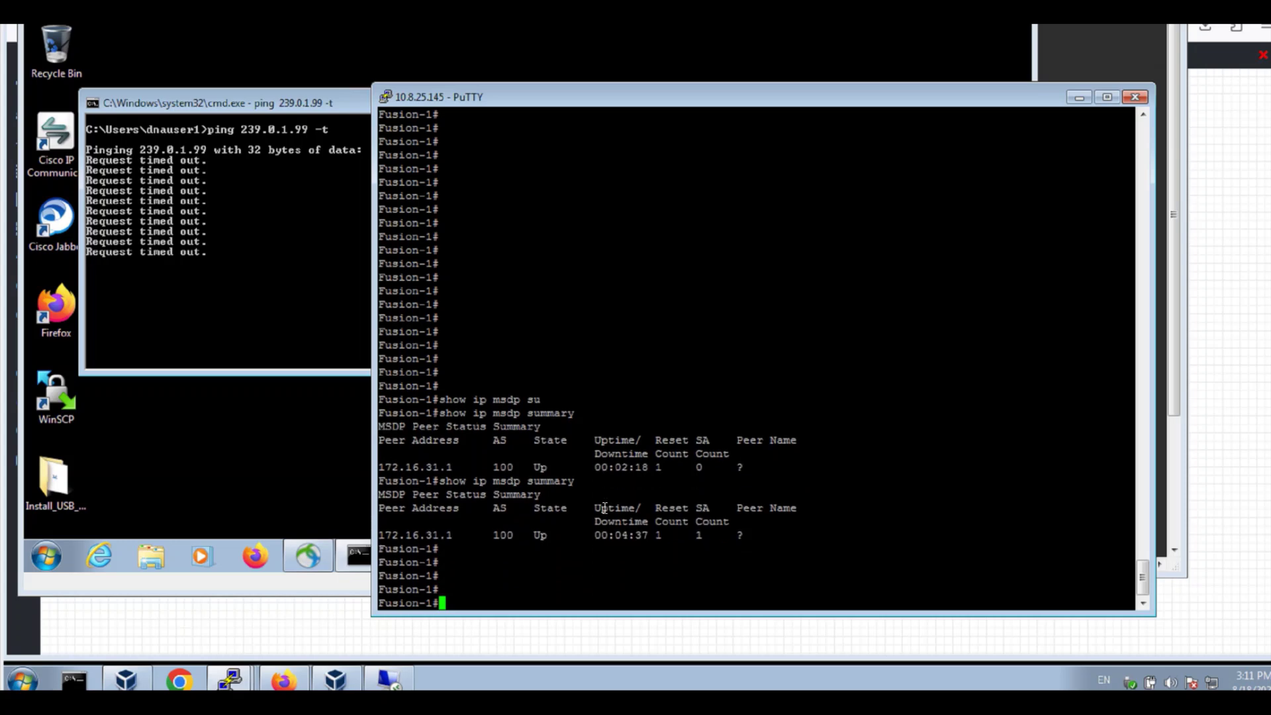
pyautogui.press('Up')
pyautogui.press('Return')
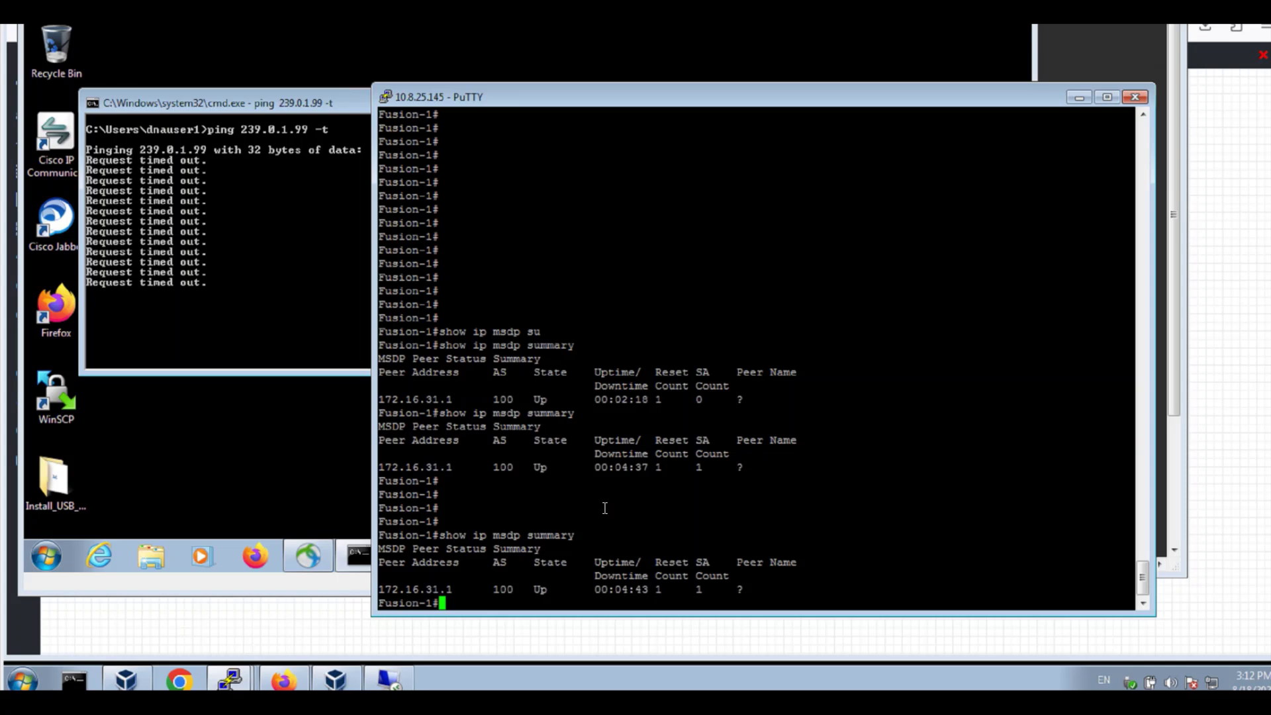
# Step: Run 'show ip msdp sa' and mark the (172.16.1.11, 239.0.1.99) entry from peer 172.16.31.1
pyautogui.press('Up')
pyautogui.press('BackSpace')
pyautogui.press('BackSpace')
pyautogui.press('BackSpace')
pyautogui.press('BackSpace')
pyautogui.press('BackSpace')
pyautogui.press('BackSpace')
pyautogui.write('a')
pyautogui.press('Return')
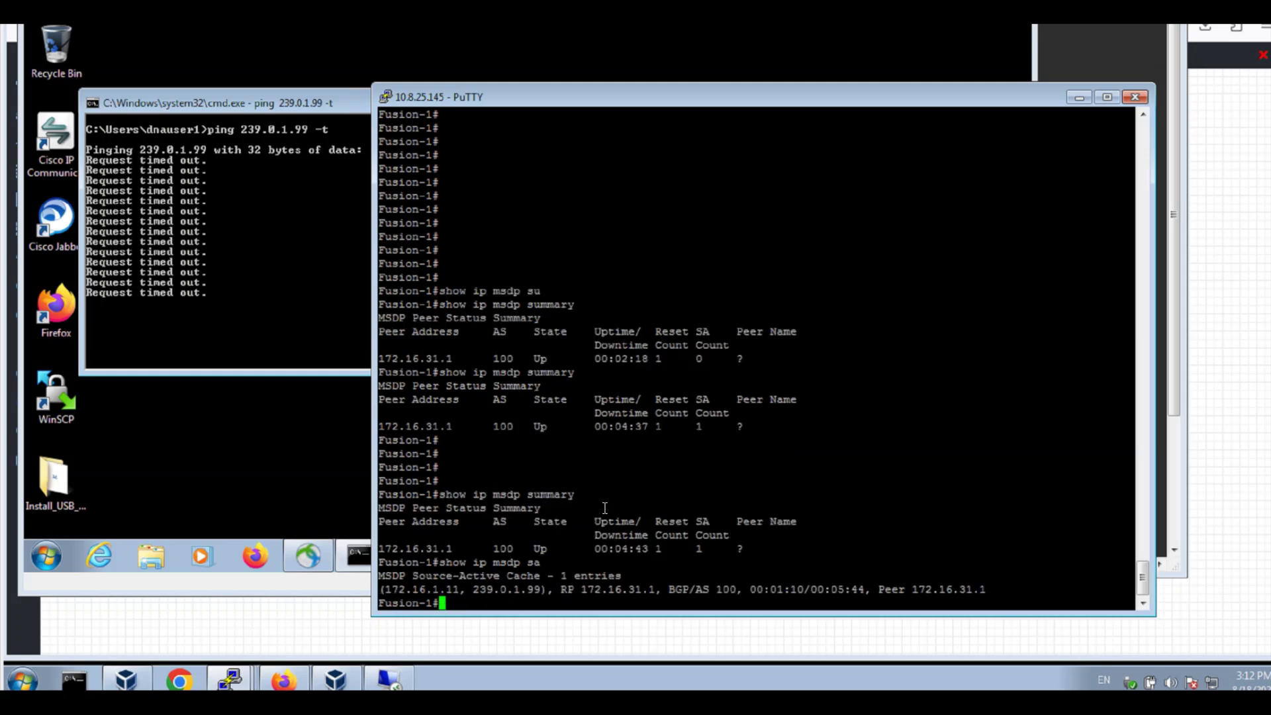
pyautogui.tripleClick(517, 586)
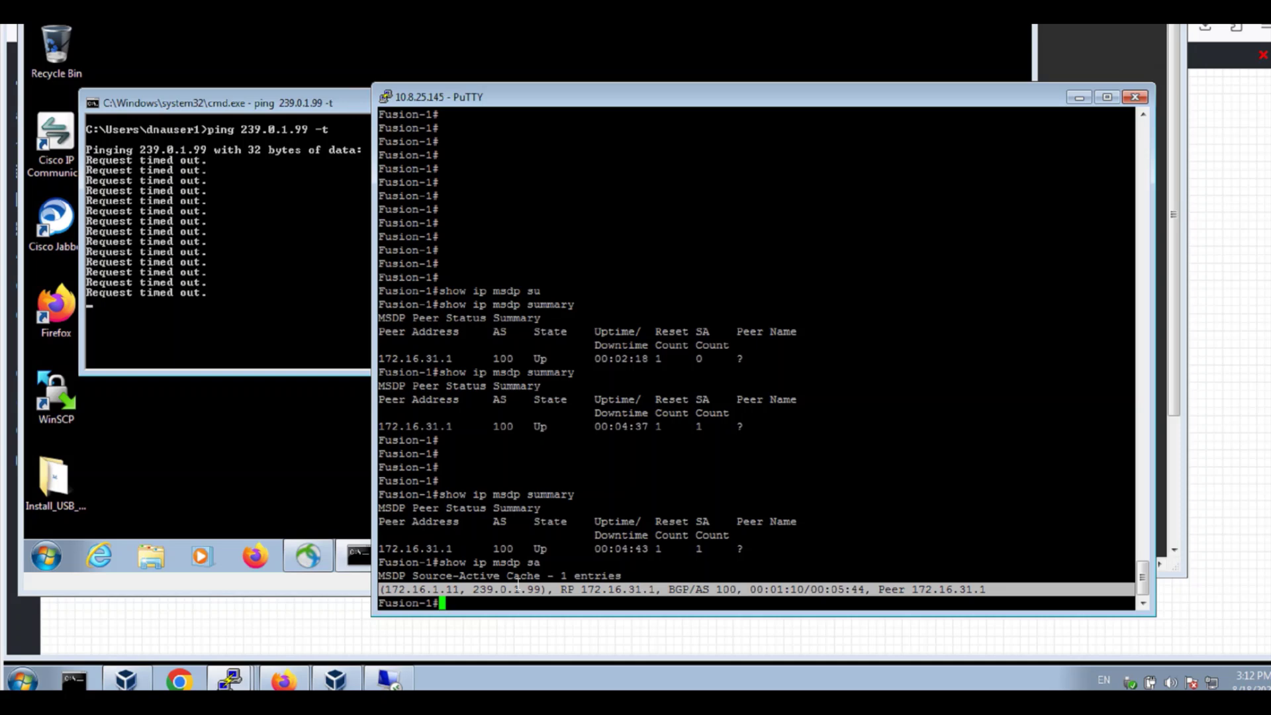
pyautogui.moveTo(518, 587); pyautogui.dragTo(741, 589)
pyautogui.click(742, 589)
pyautogui.moveTo(663, 590); pyautogui.dragTo(930, 598)
pyautogui.click(929, 588)
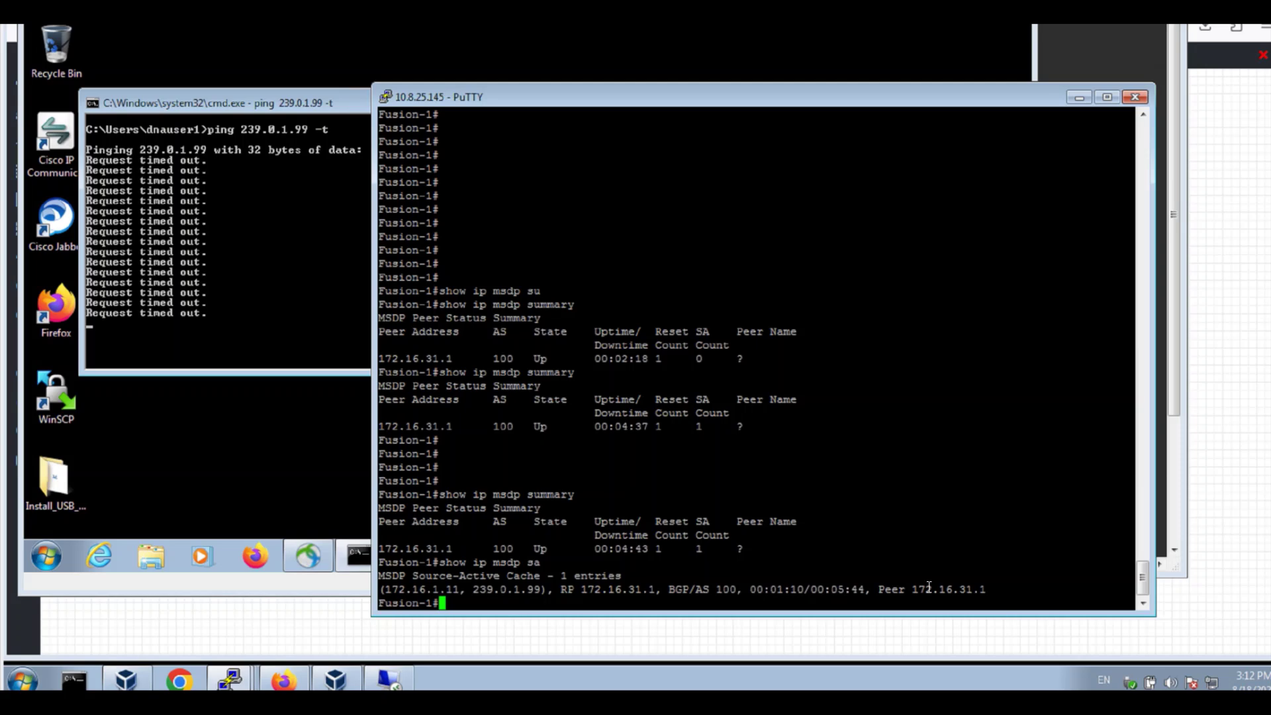
# Step: Run 'show ip mroute' and mark the (*, 239.0.1.99) entry with RP 10.0.1.6
pyautogui.write('show ip mro')
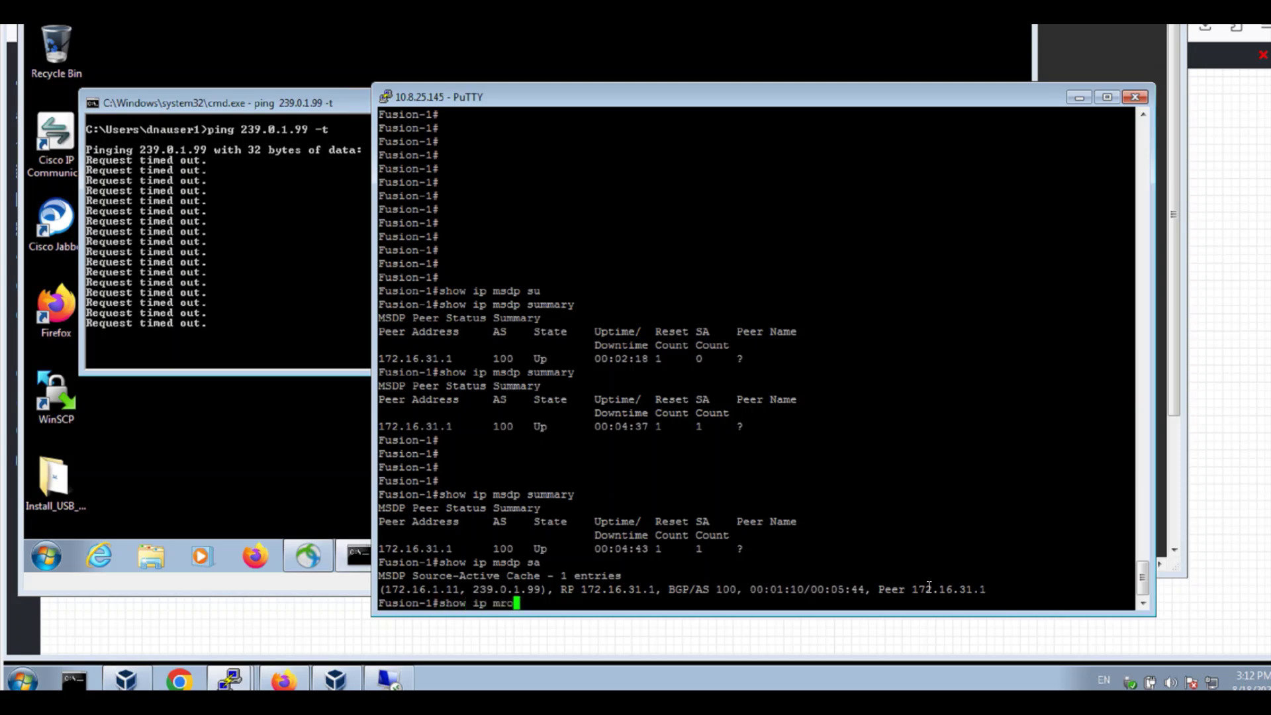
pyautogui.write('ute')
pyautogui.press('Return')
pyautogui.press('space')
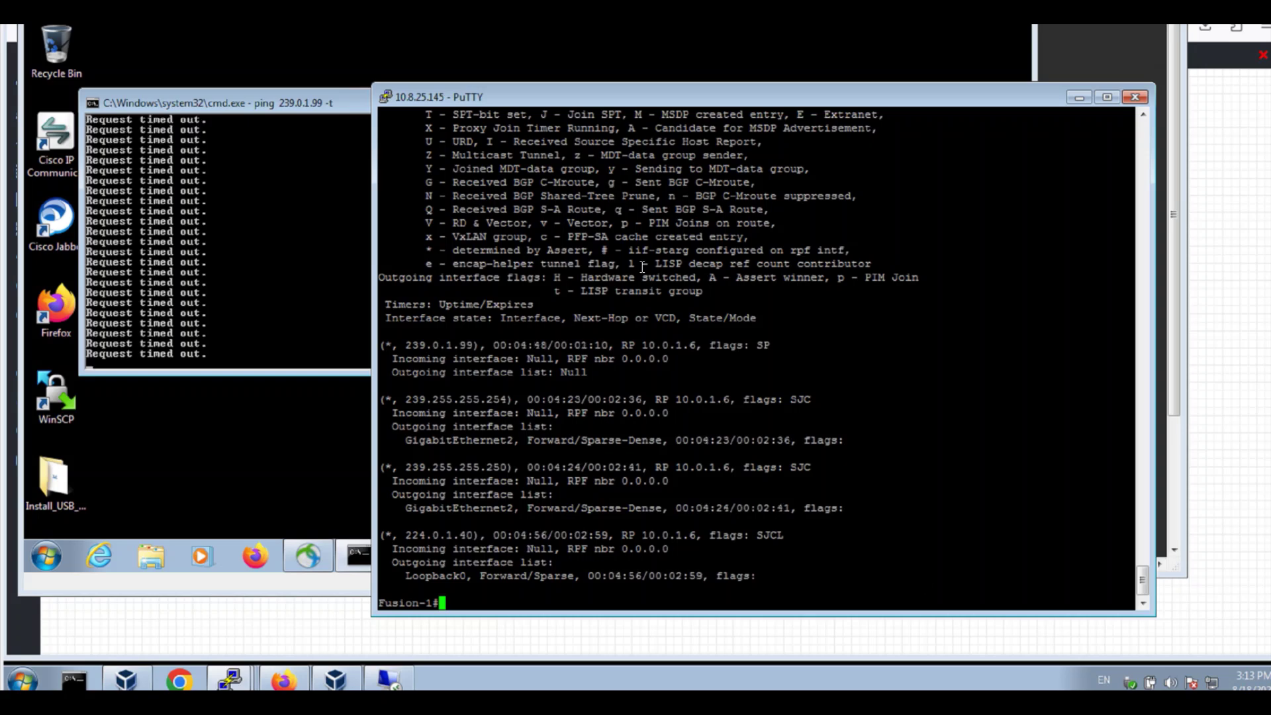
pyautogui.moveTo(386, 345); pyautogui.dragTo(707, 344)
pyautogui.click(656, 345)
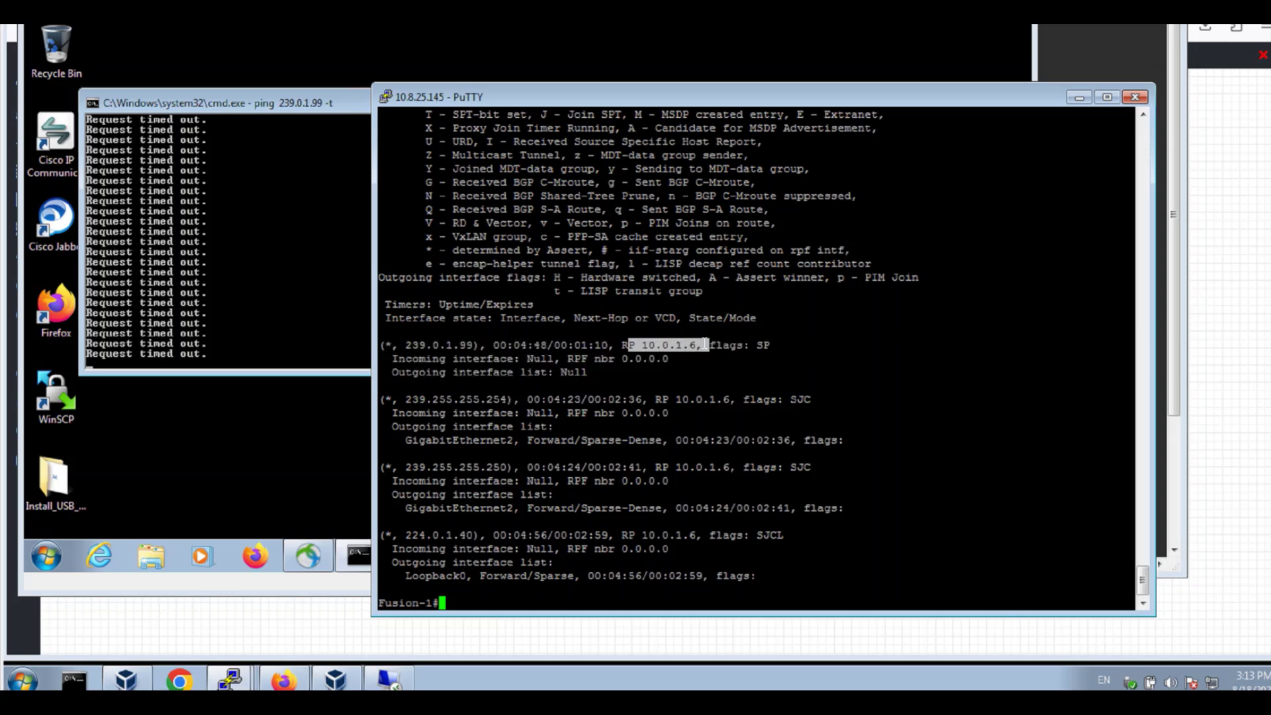
pyautogui.click(705, 343)
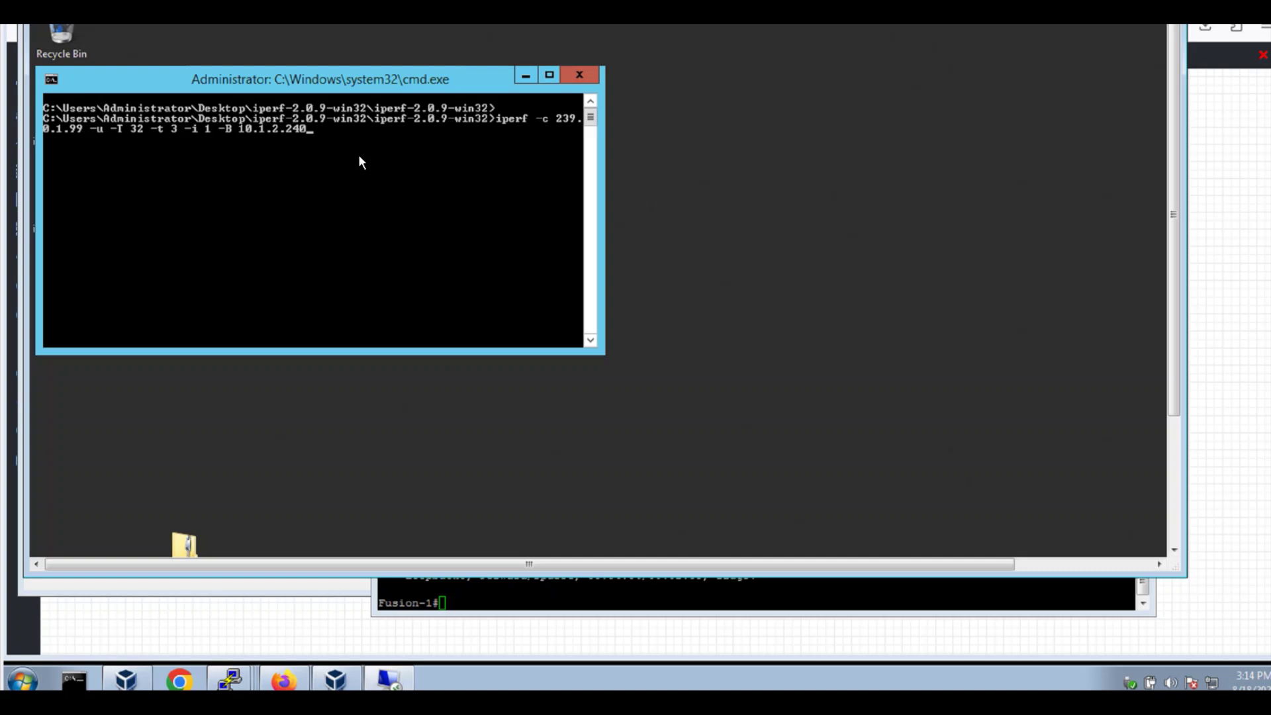
# Step: Start the iperf stream to 239.0.1.99, then check Fusion-1's new (10.1.2.240, 239.0.1.99) mroute
pyautogui.press('Return')
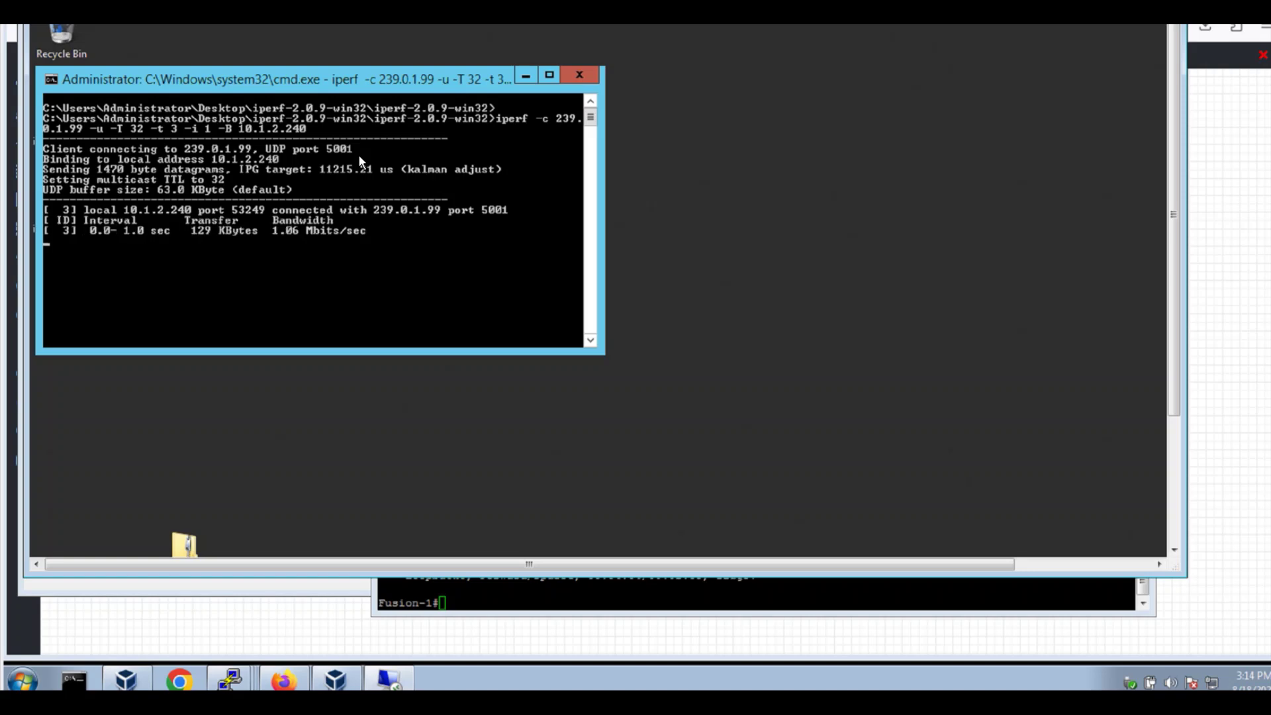
pyautogui.click(559, 582)
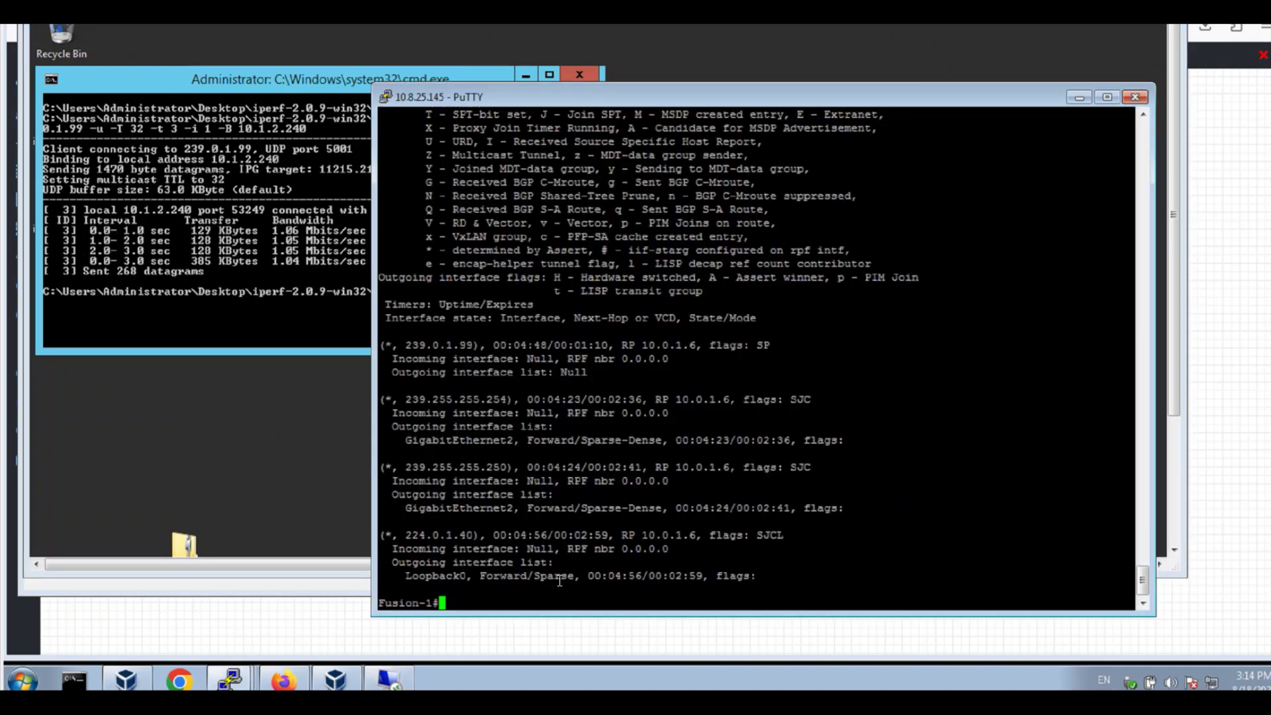
pyautogui.press('Up')
pyautogui.write('239.0.1.99')
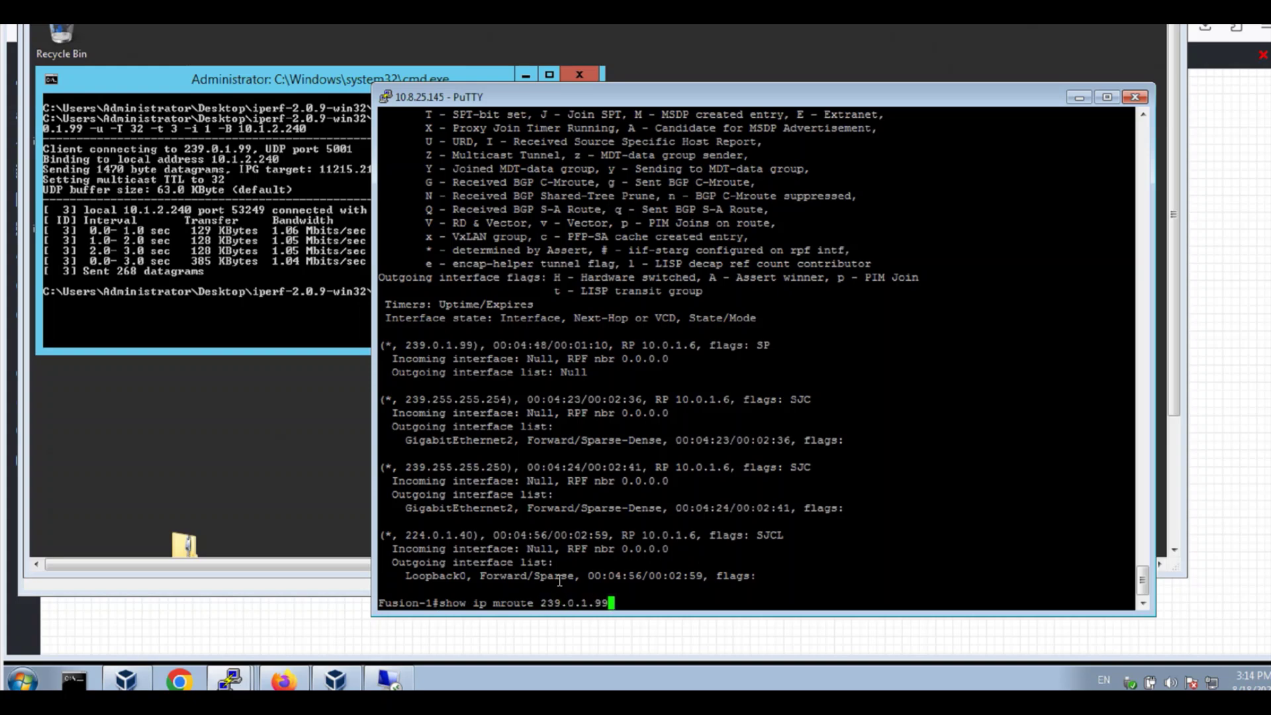
pyautogui.press('Return')
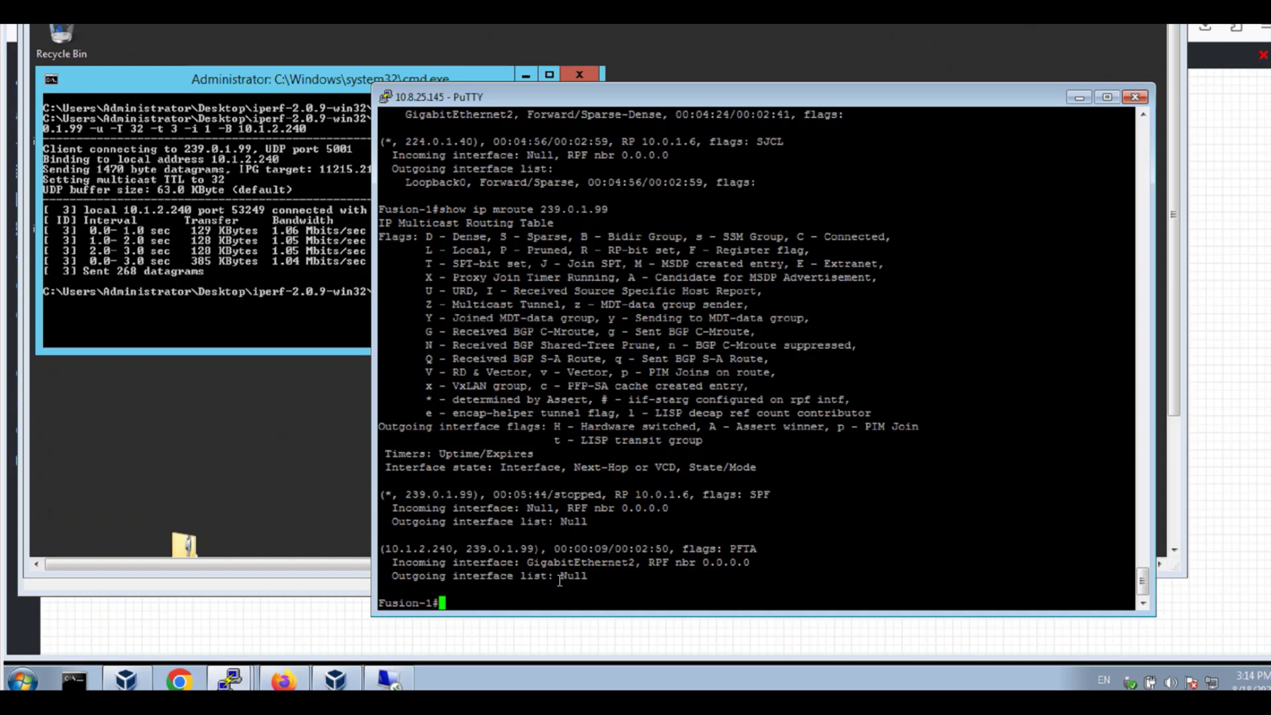
pyautogui.moveTo(401, 549); pyautogui.dragTo(589, 576)
pyautogui.moveTo(401, 550); pyautogui.dragTo(656, 575)
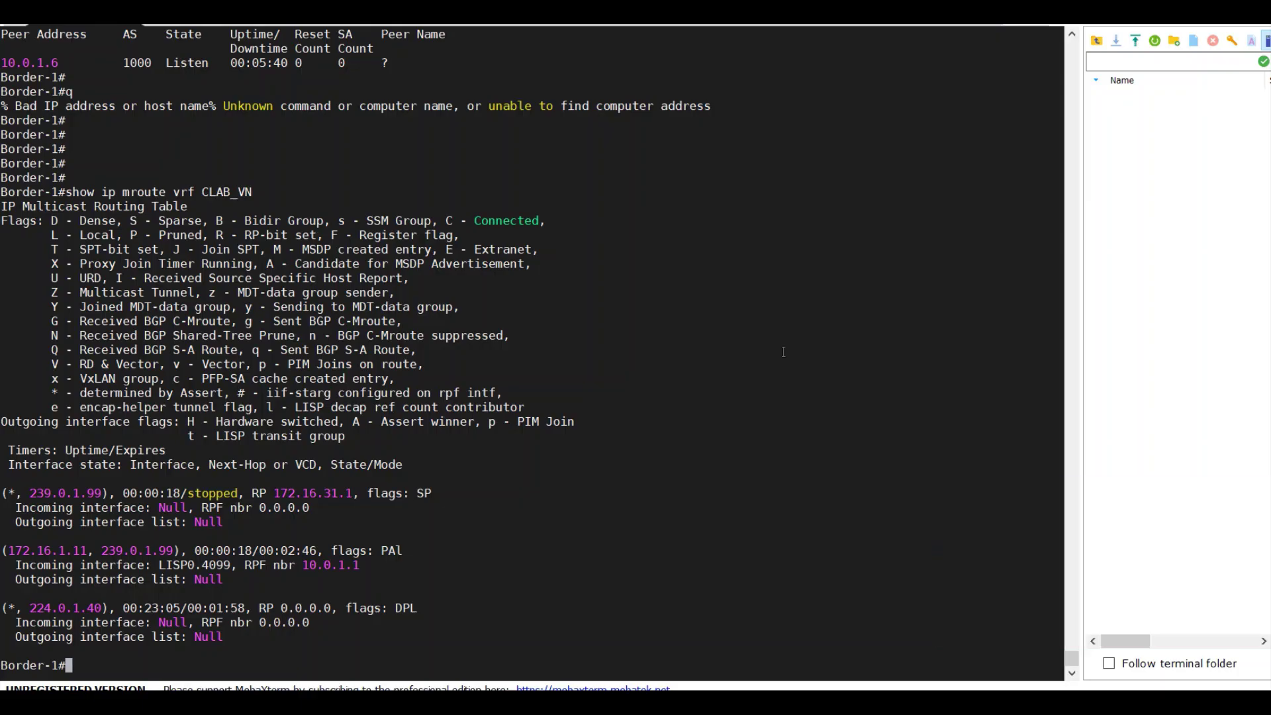
# Step: Run the global 'show ip msdp sa-cache' on Border-1
pyautogui.write('show ip msdp sa')
pyautogui.press('Tab')
pyautogui.press('Return')
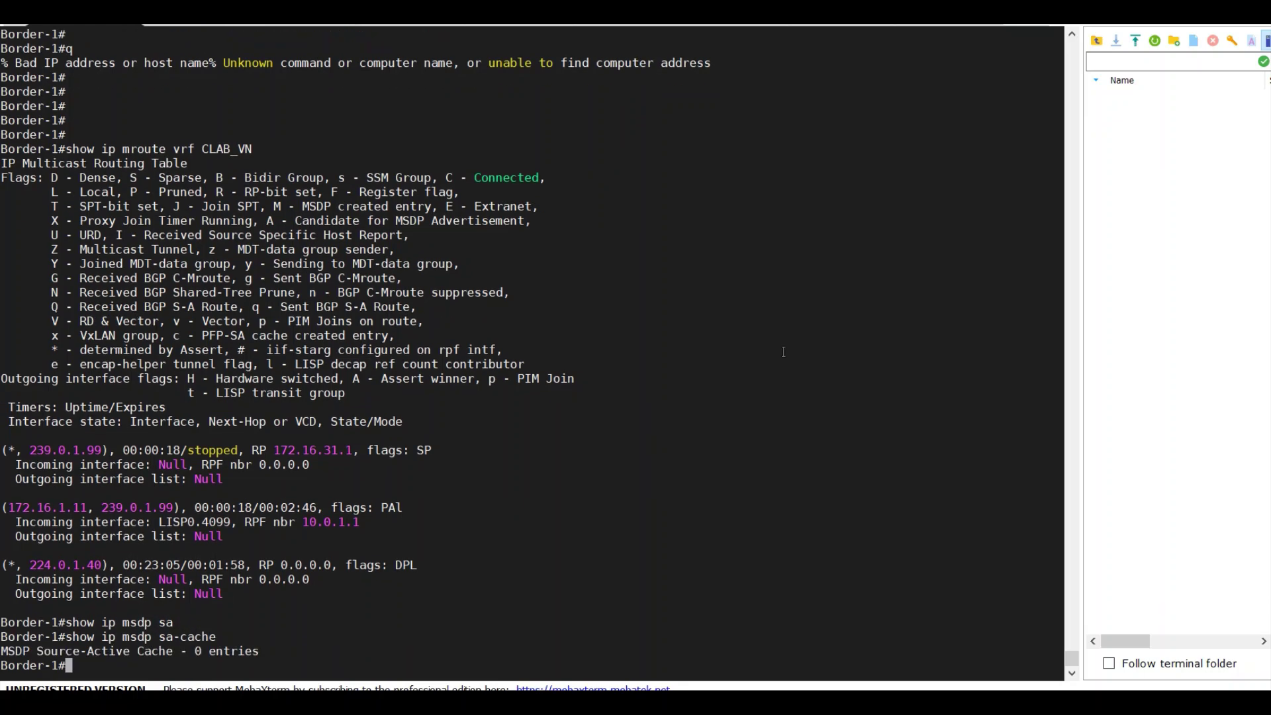
# Step: Run 'show ip msdp vrf CLAB_VN sa-cache' and mark the (10.1.2.240, 239.0.1.99) entry
pyautogui.press('Up')
pyautogui.press('Left')
pyautogui.press('Left')
pyautogui.press('Left')
pyautogui.press('Left')
pyautogui.press('Left')
pyautogui.press('Left')
pyautogui.press('Left')
pyautogui.press('Left')
pyautogui.write('vrf CLAB')
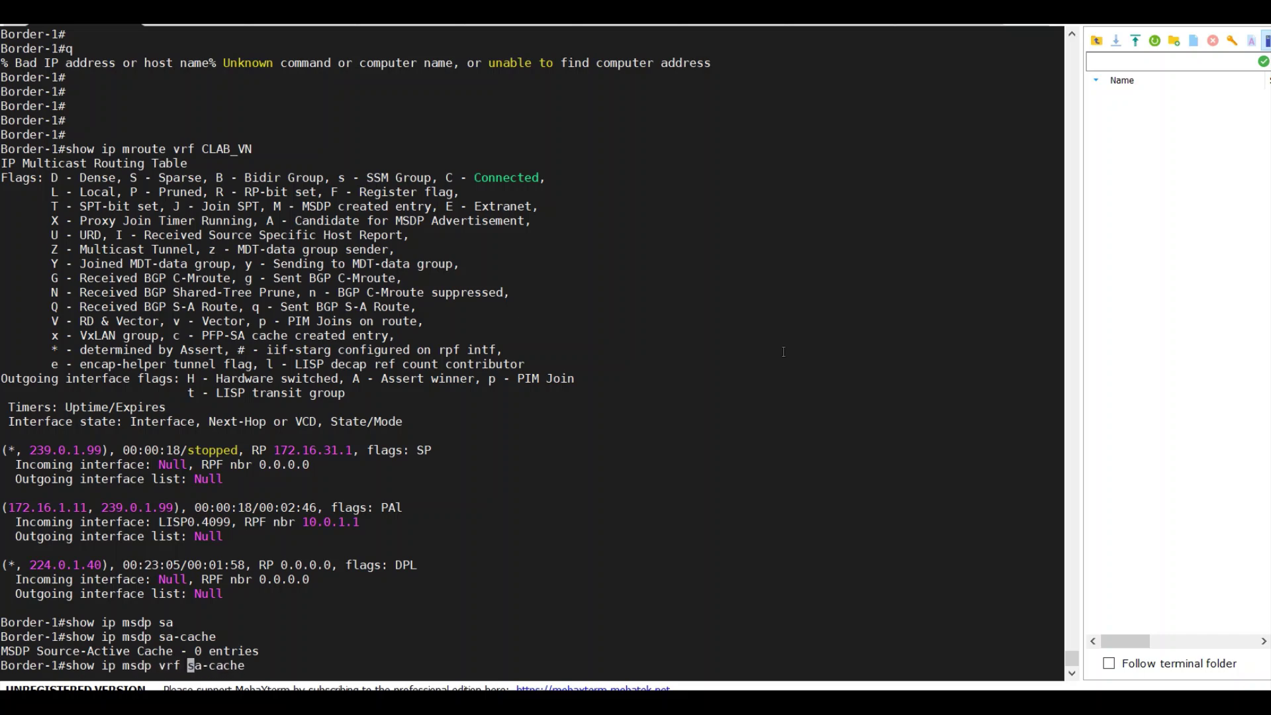
pyautogui.write('_VN')
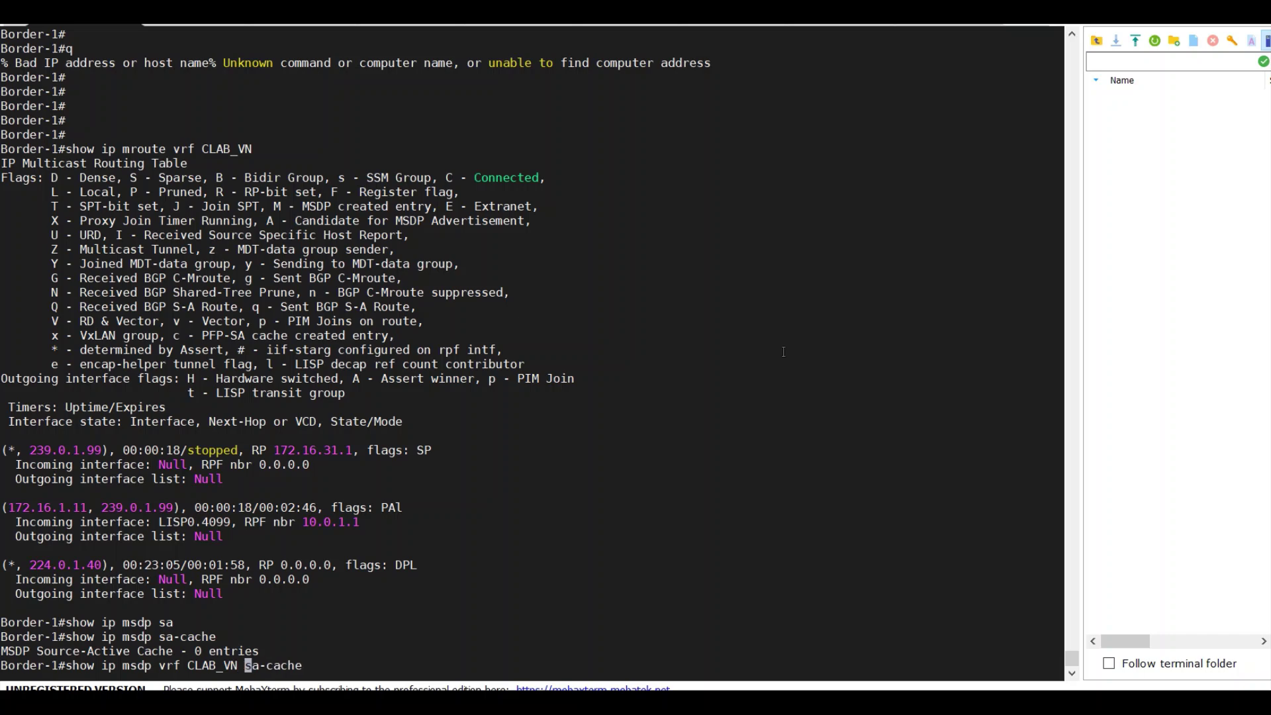
pyautogui.press('Return')
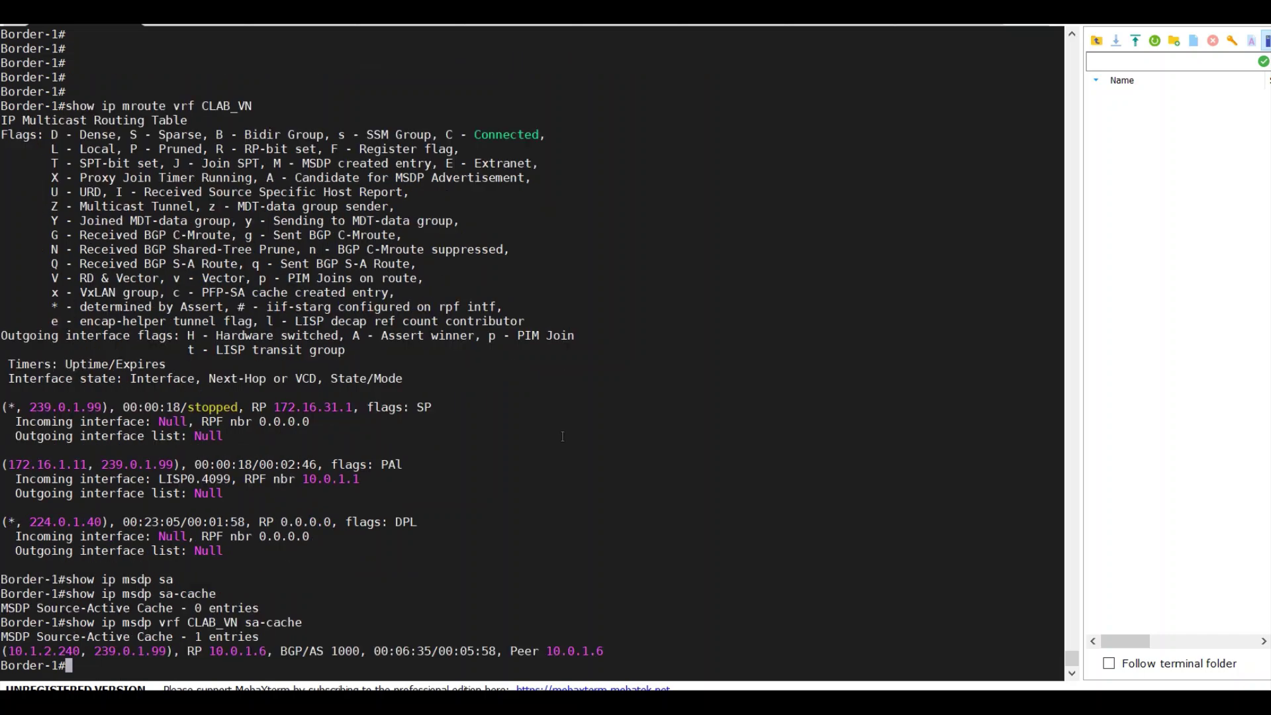
pyautogui.tripleClick(75, 651)
# Step: Check the running configuration of interface g1/0/12 on Edge-1
pyautogui.doubleClick(216, 654)
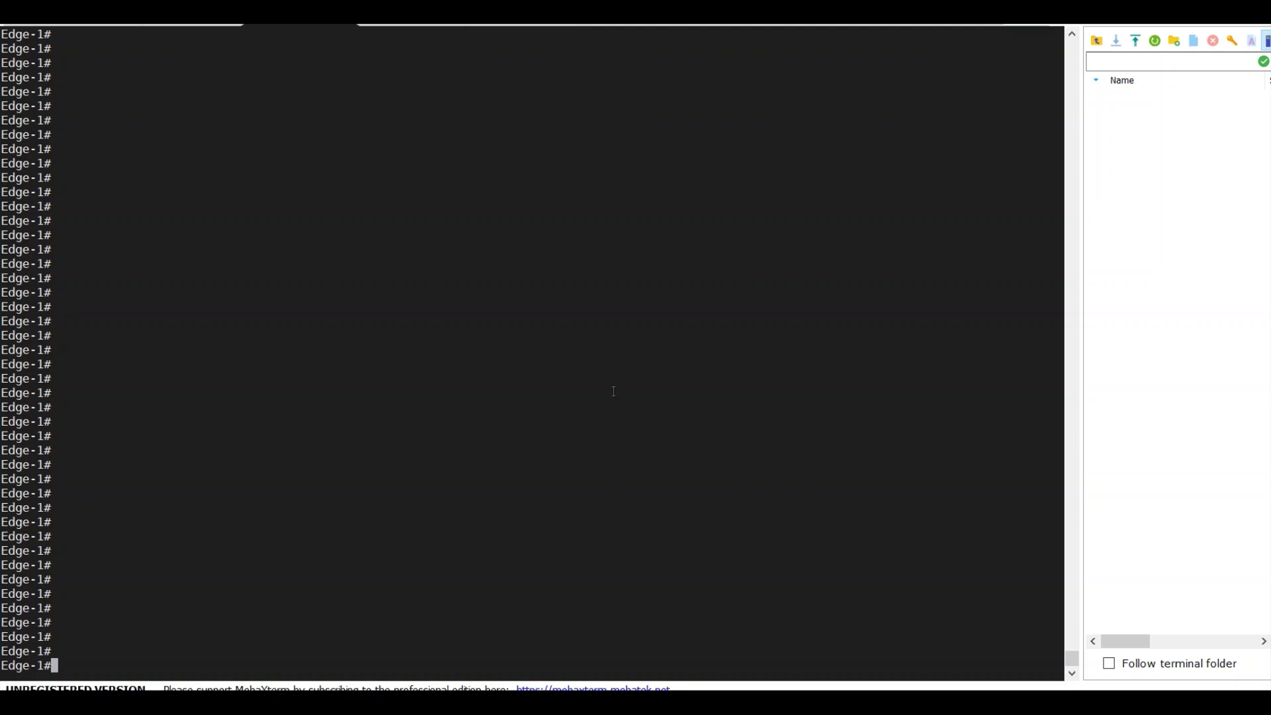
pyautogui.write('show run int g1/0/12')
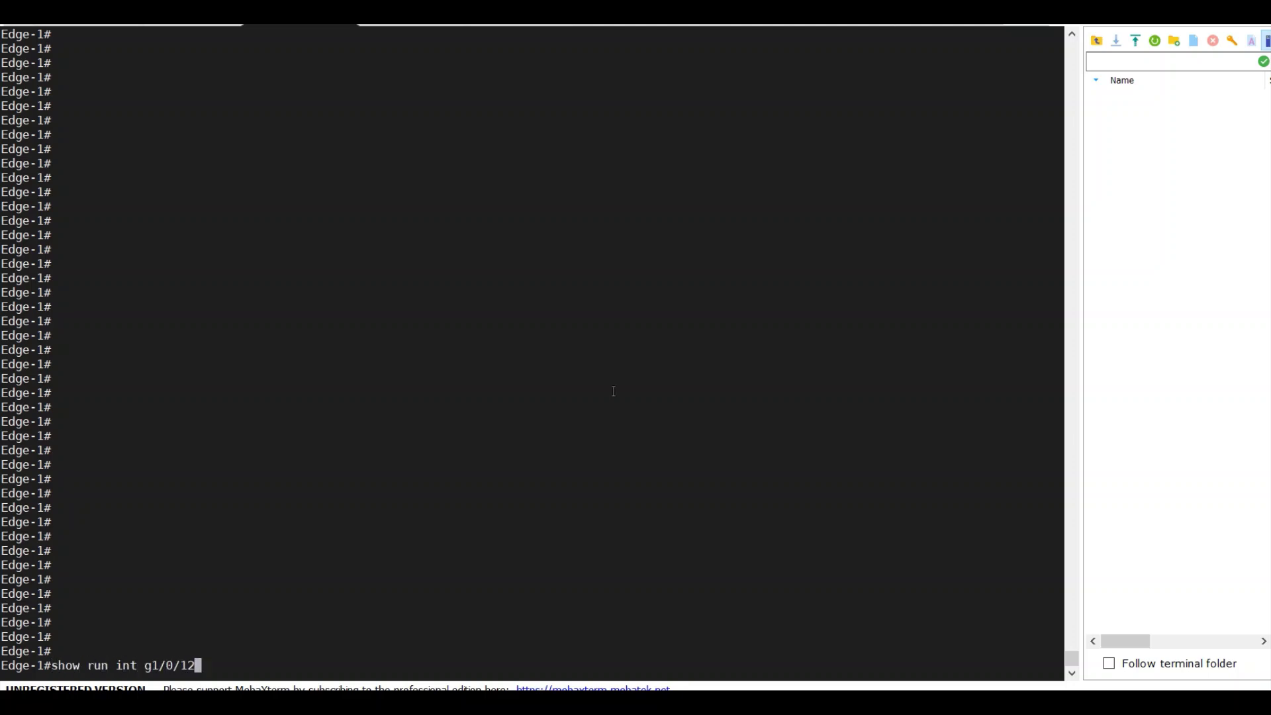
pyautogui.press('Return')
pyautogui.write('show ')
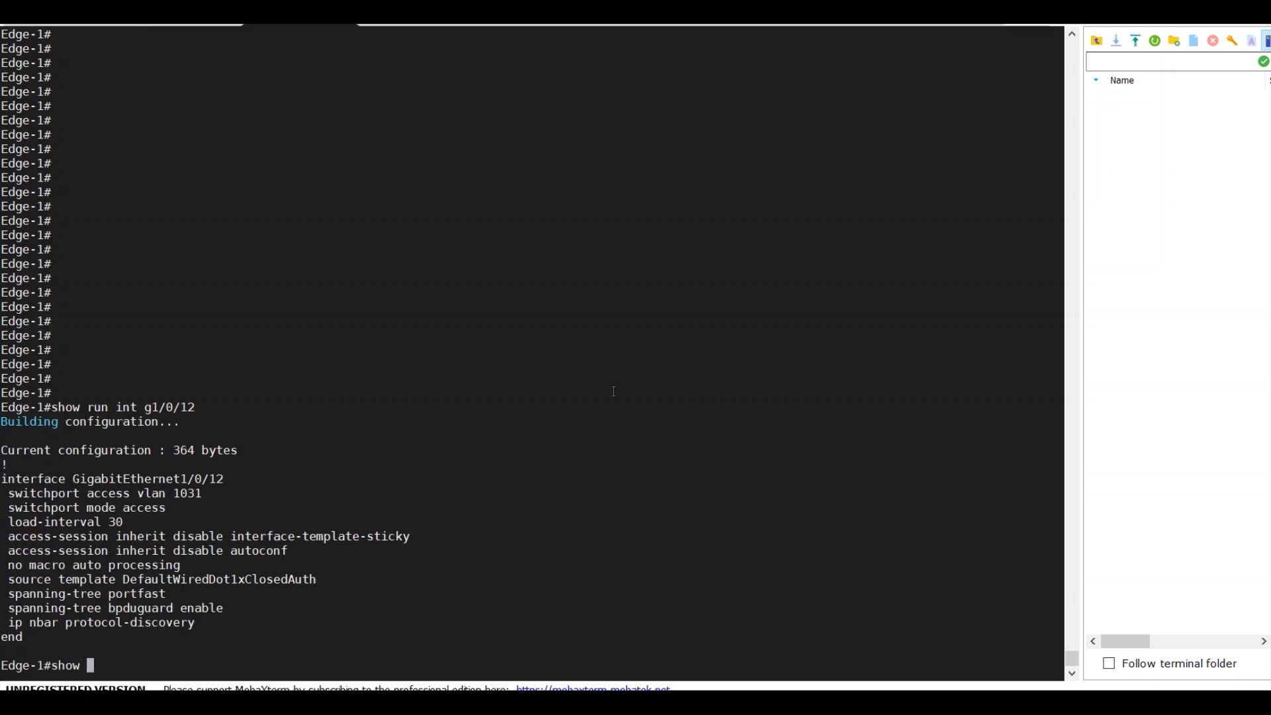
pyautogui.write('run int')
pyautogui.press('BackSpace')
pyautogui.press('BackSpace')
pyautogui.press('BackSpace')
pyautogui.press('BackSpace')
pyautogui.press('BackSpace')
pyautogui.press('BackSpace')
pyautogui.press('BackSpace')
pyautogui.press('BackSpace')
pyautogui.press('BackSpace')
pyautogui.press('BackSpace')
pyautogui.press('BackSpace')
pyautogui.press('BackSpace')
# Step: Enter configuration mode for interface Vlan1031 on Edge-1
pyautogui.write('conf t')
pyautogui.press('Return')
pyautogui.write('int vlan 1031')
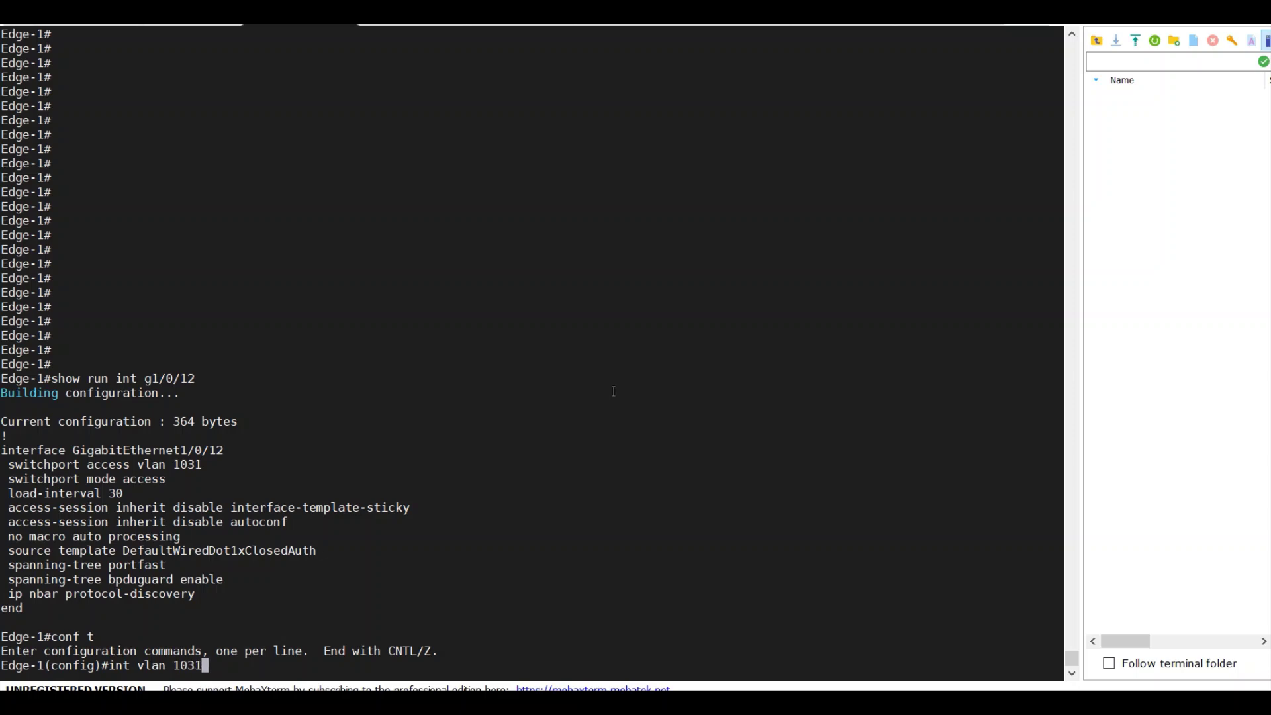
pyautogui.press('Return')
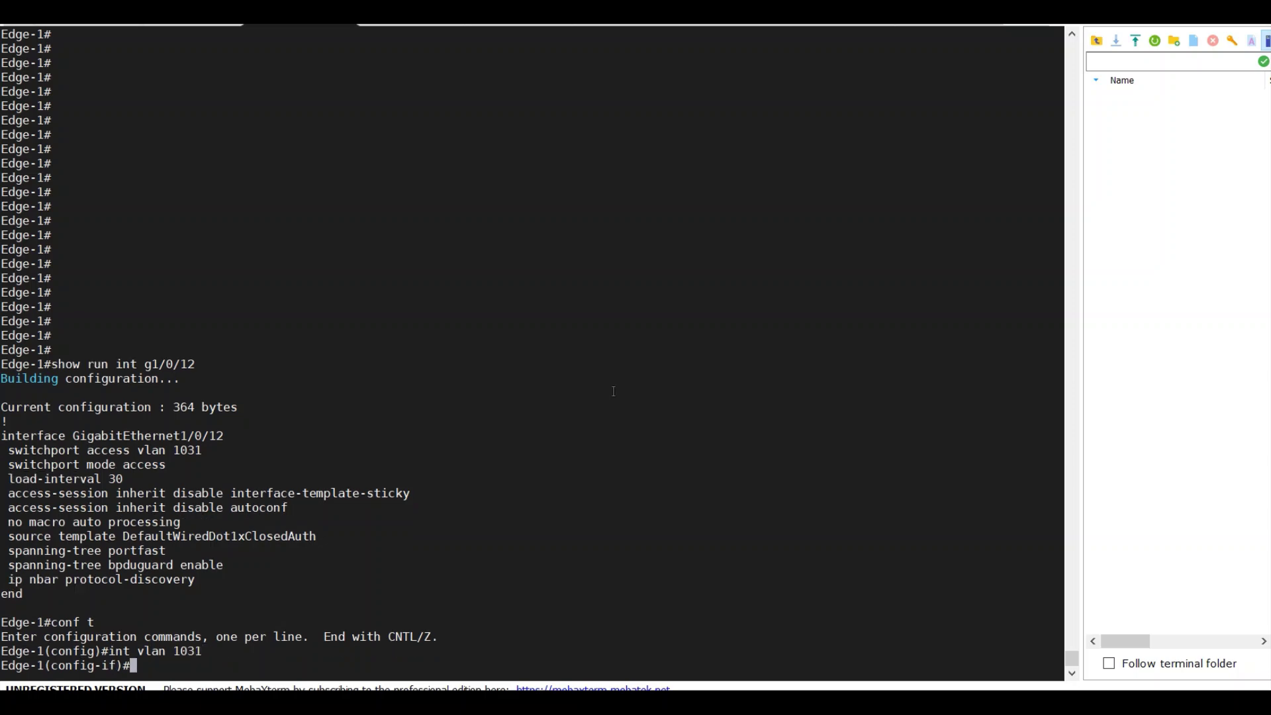
# Step: Add 'ip igmp join-group 239.0.1.99' to Vlan1031 and exit configuration
pyautogui.write('ip pim joi')
pyautogui.press('Tab')
pyautogui.write('230')
pyautogui.press('BackSpace')
pyautogui.press('BackSpace')
pyautogui.press('BackSpace')
pyautogui.press('BackSpace')
pyautogui.press('BackSpace')
pyautogui.press('BackSpace')
pyautogui.press('BackSpace')
pyautogui.press('BackSpace')
pyautogui.press('BackSpace')
pyautogui.press('BackSpace')
pyautogui.press('BackSpace')
pyautogui.press('BackSpace')
pyautogui.press('BackSpace')
pyautogui.press('BackSpace')
pyautogui.press('BackSpace')
pyautogui.press('BackSpace')
pyautogui.press('BackSpace')
pyautogui.press('BackSpace')
pyautogui.press('BackSpace')
pyautogui.press('BackSpace')
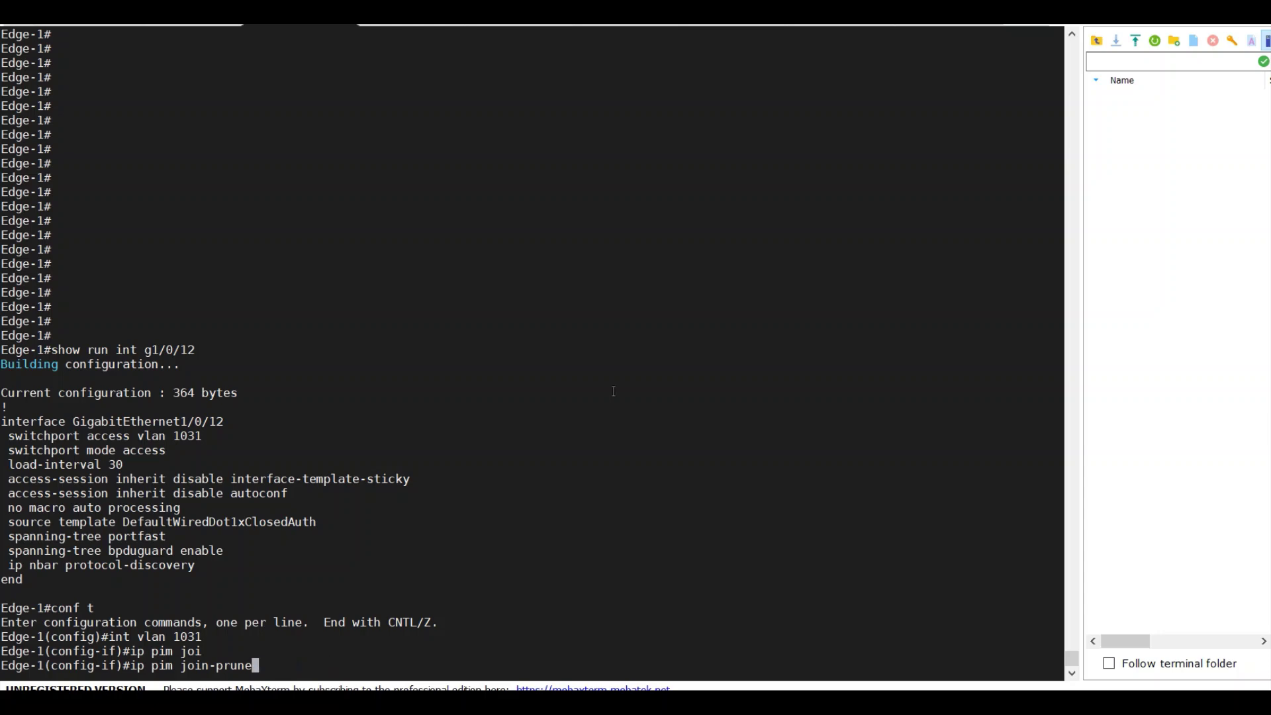
pyautogui.write('p igmp jo')
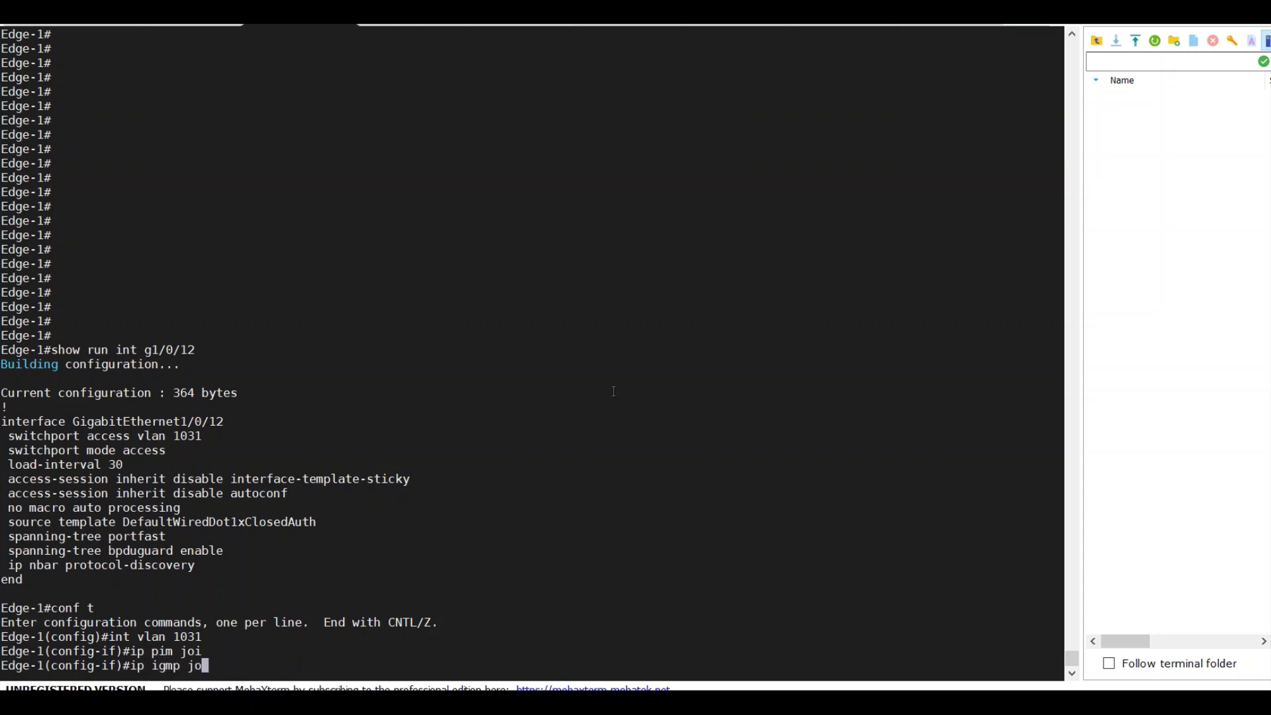
pyautogui.press('Tab')
pyautogui.write('239.0.1.')
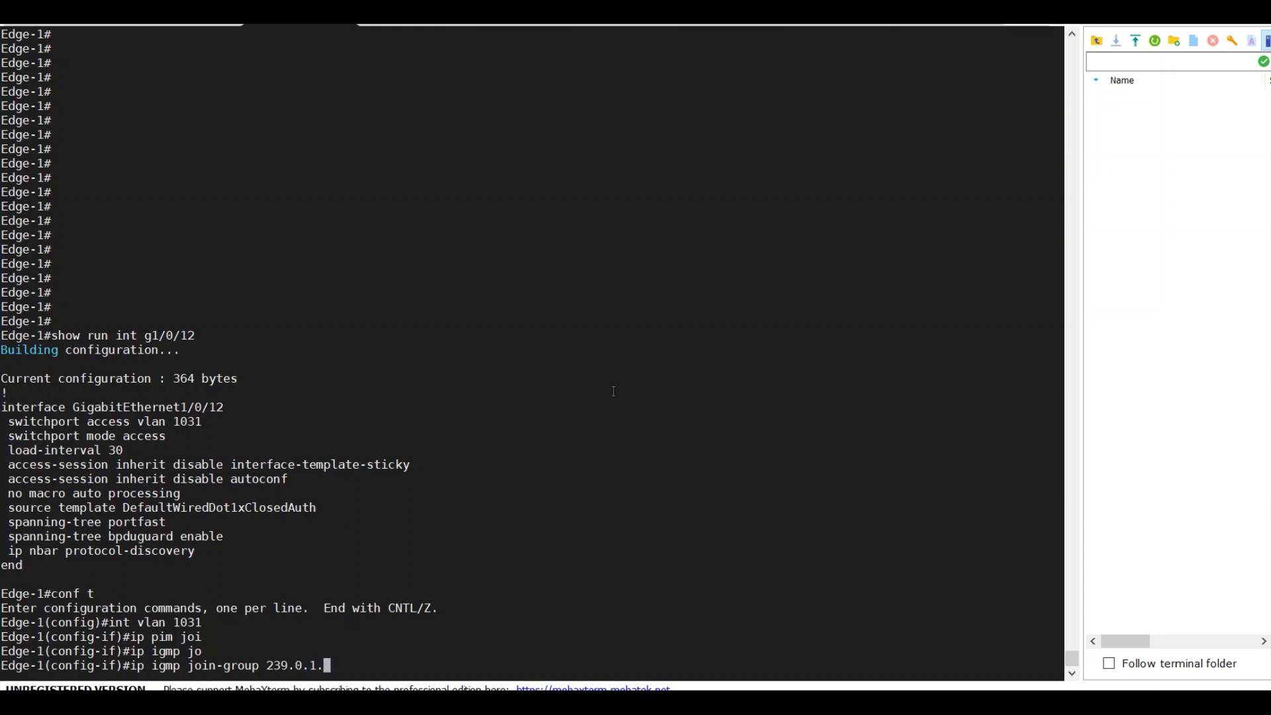
pyautogui.write('99')
pyautogui.press('Return')
pyautogui.write('end')
pyautogui.press('Return')
# Step: Verify the join-group 239.0.1.99 line in 'show run int vlan 1031'
pyautogui.write('show run int vlan ')
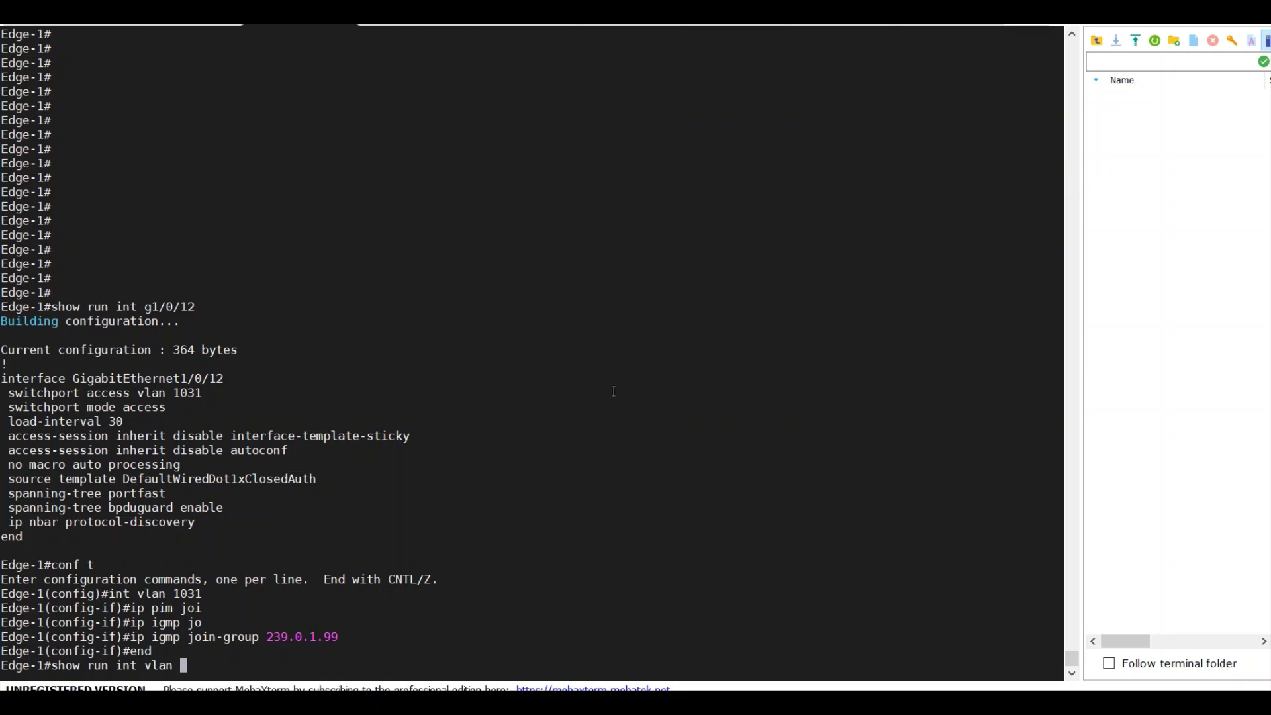
pyautogui.write('1031')
pyautogui.press('Return')
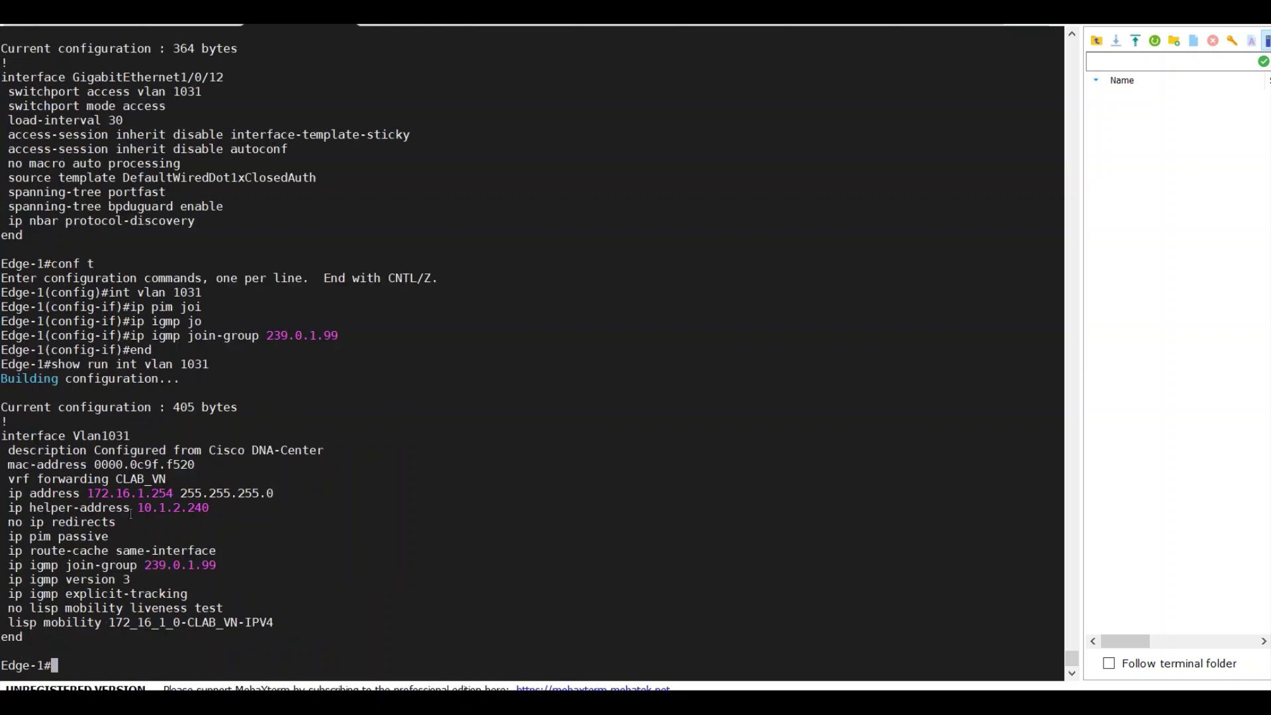
pyautogui.tripleClick(121, 565)
pyautogui.click(122, 565)
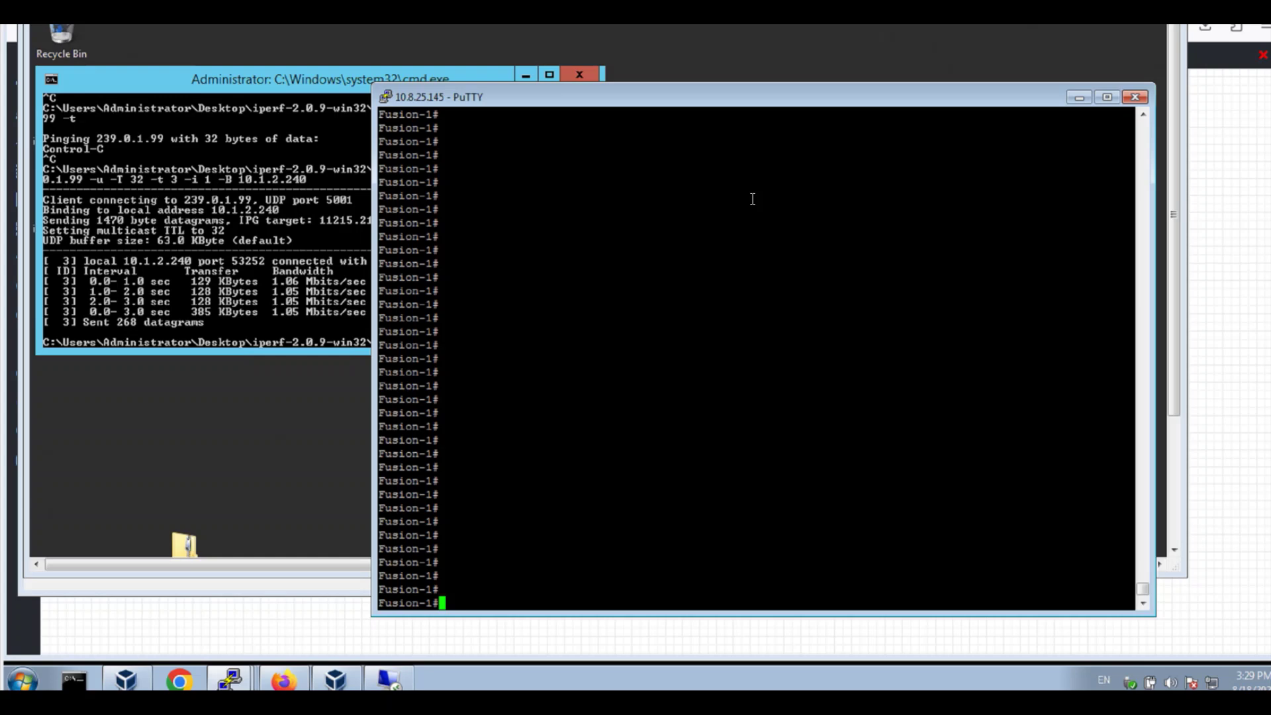
# Step: Configure 'ip igmp join-group 239.0.1.99' on Fusion-1's interface g2
pyautogui.write('conf t')
pyautogui.press('Return')
pyautogui.write('int g2')
pyautogui.press('Return')
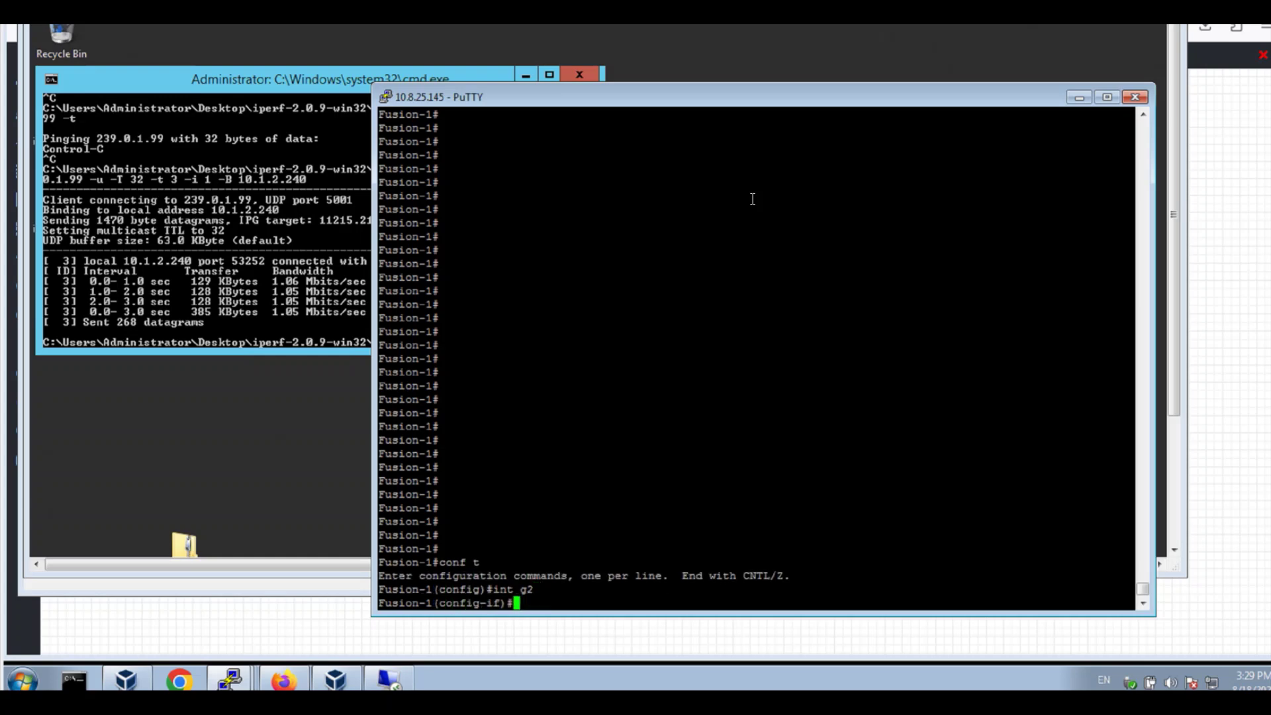
pyautogui.write('ip igmp joi')
pyautogui.press('Tab')
pyautogui.write('239.0')
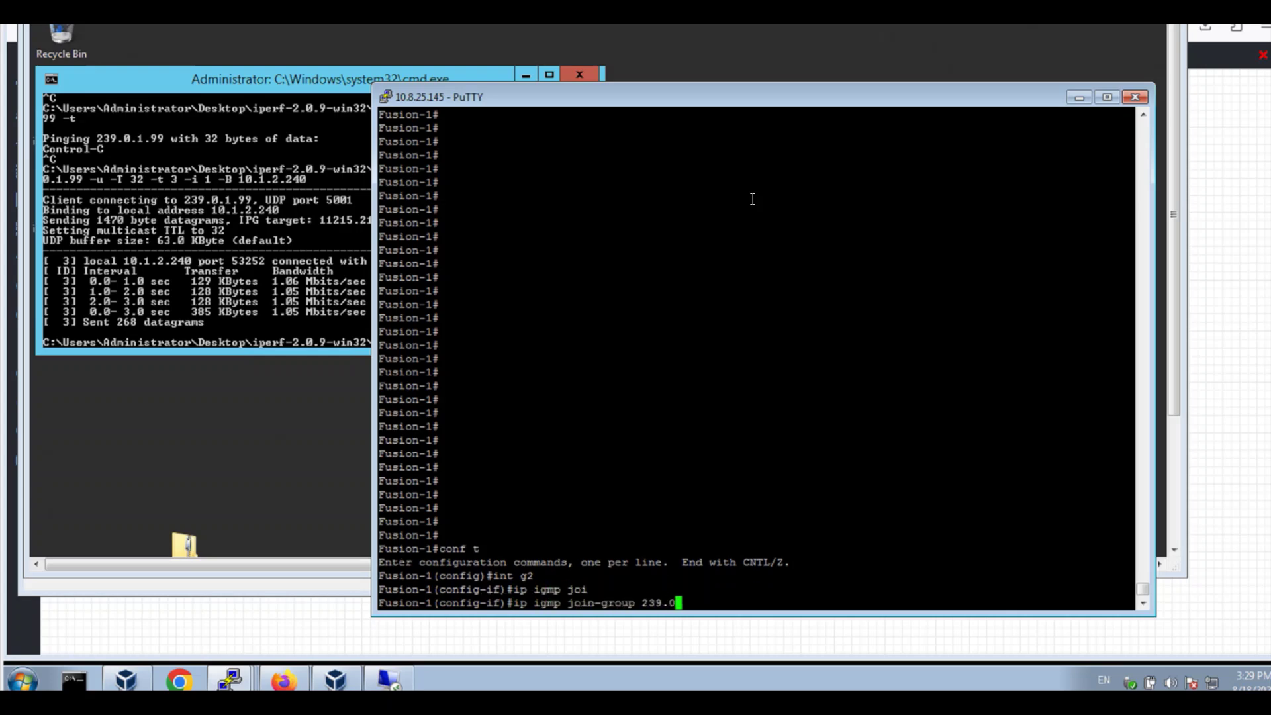
pyautogui.write('.1.99')
pyautogui.press('Return')
# Step: Leave configuration mode and enter 'show ip mroute 239.0.1.99' at the prompt
pyautogui.press('Return')
pyautogui.press('Return')
pyautogui.write('end')
pyautogui.press('Return')
pyautogui.press('Return')
pyautogui.press('Return')
pyautogui.press('Return')
pyautogui.write('show ip mroute ')
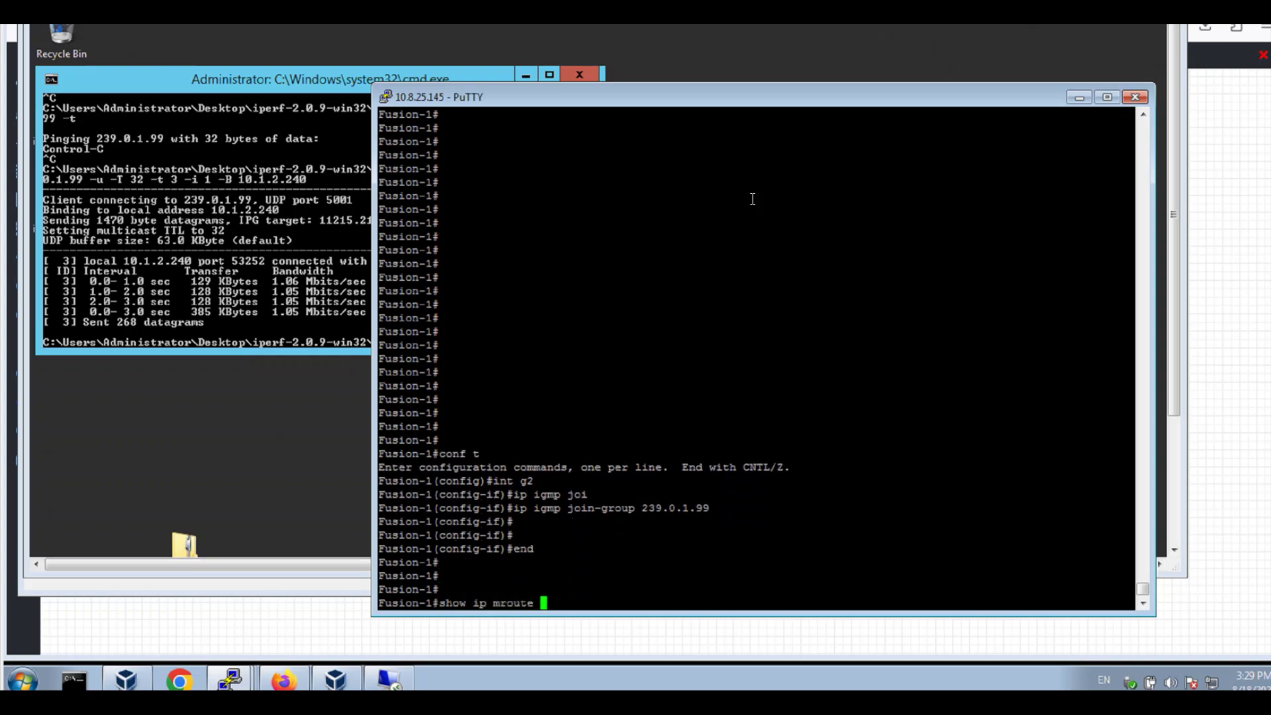
pyautogui.write('239.0.1.99')
# Step: Run the 239.0.1.99 mroute lookup and highlight the 10.1.2.240 source entry
pyautogui.press('Return')
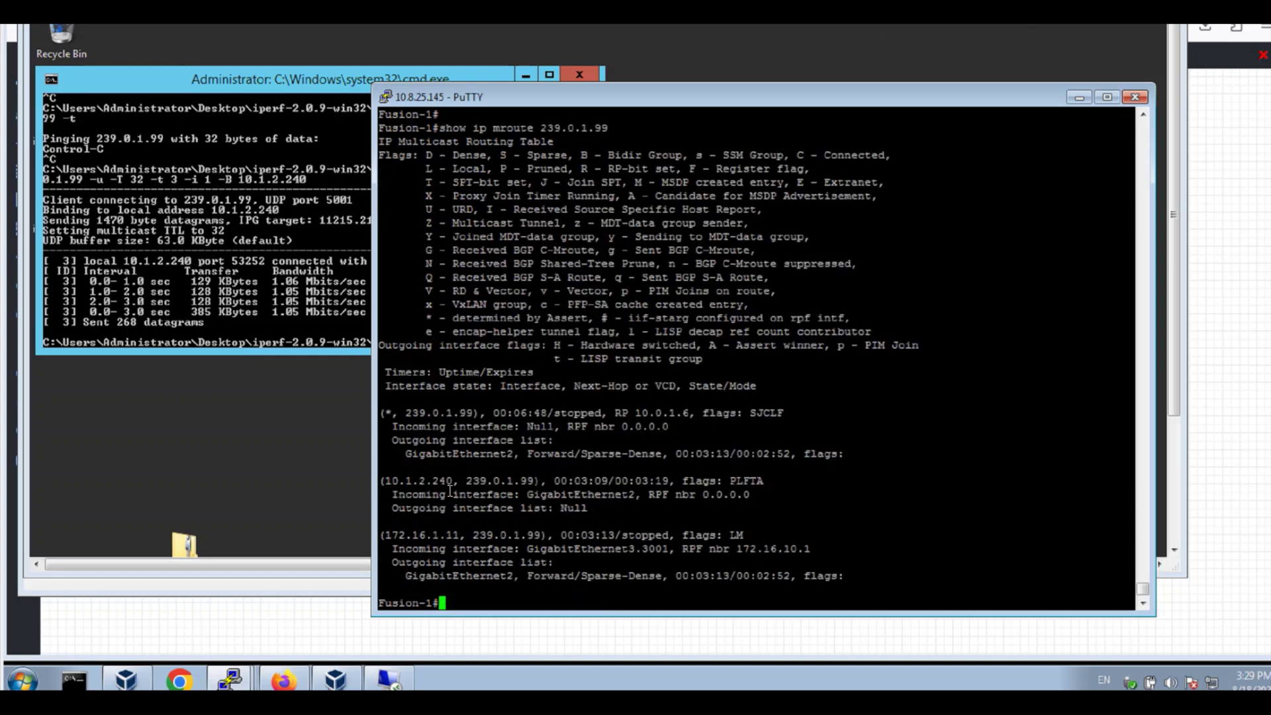
pyautogui.moveTo(406, 495); pyautogui.dragTo(571, 508)
pyautogui.click(523, 488)
pyautogui.click(608, 502)
# Step: Inspect the (172.16.1.11, 239.0.1.99) entry and its LM flags
pyautogui.moveTo(386, 535); pyautogui.dragTo(664, 535)
pyautogui.click(686, 535)
pyautogui.moveTo(743, 535); pyautogui.dragTo(381, 535)
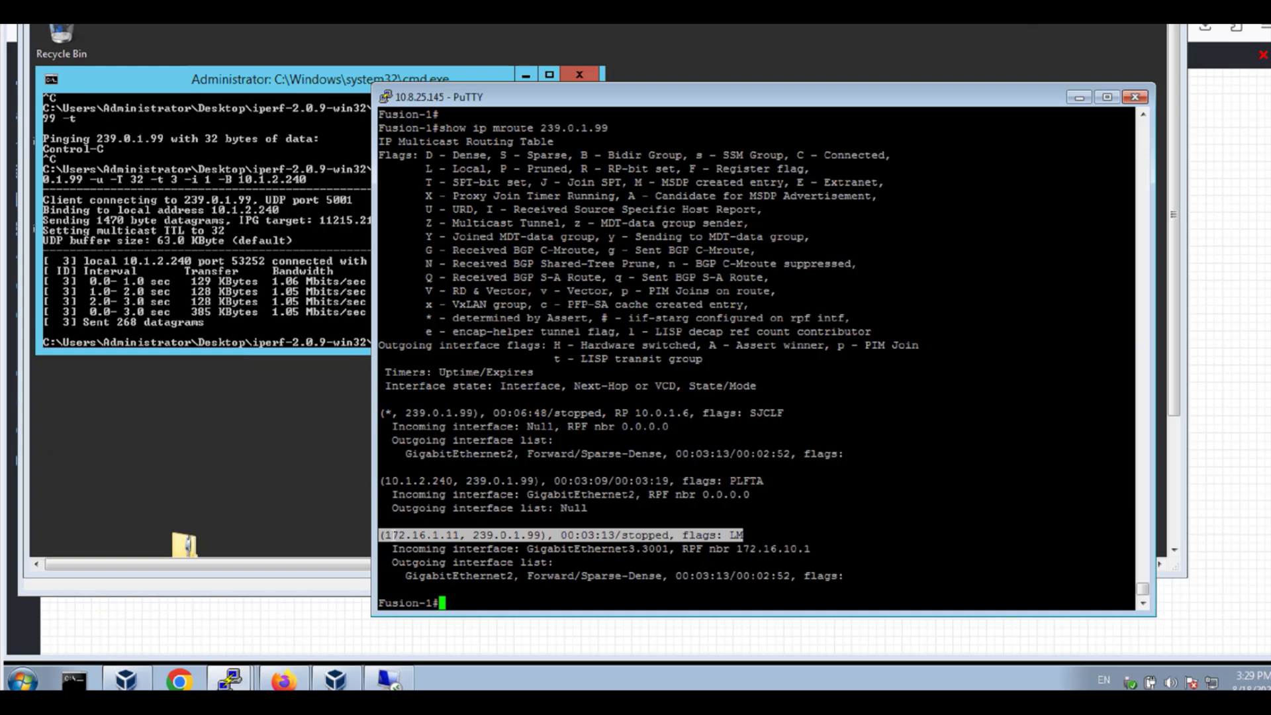
pyautogui.click(384, 535)
pyautogui.moveTo(553, 535); pyautogui.dragTo(379, 535)
pyautogui.click(450, 538)
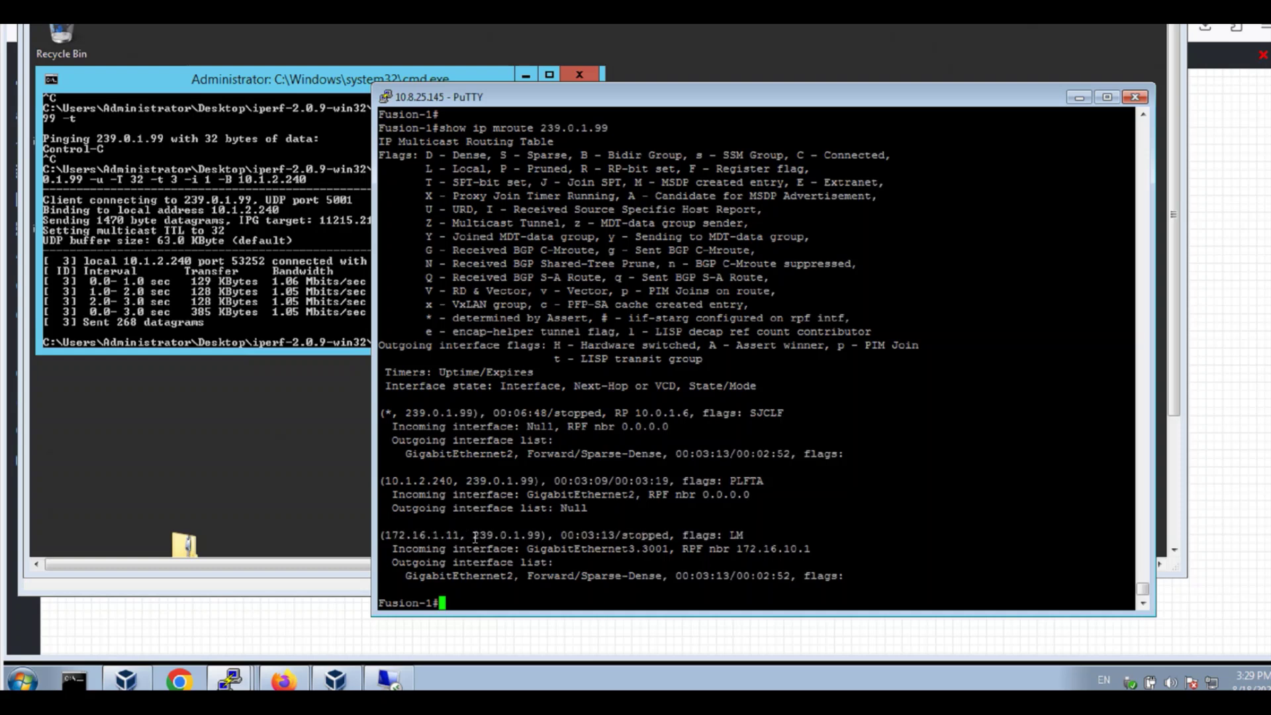
pyautogui.moveTo(467, 535); pyautogui.dragTo(546, 538)
pyautogui.click(379, 533)
pyautogui.click(571, 537)
pyautogui.moveTo(722, 535); pyautogui.dragTo(741, 533)
pyautogui.click(753, 541)
# Step: Run 'show ip msdp sa-cache' on Fusion-1
pyautogui.write('show ip msdp')
pyautogui.press('Tab')
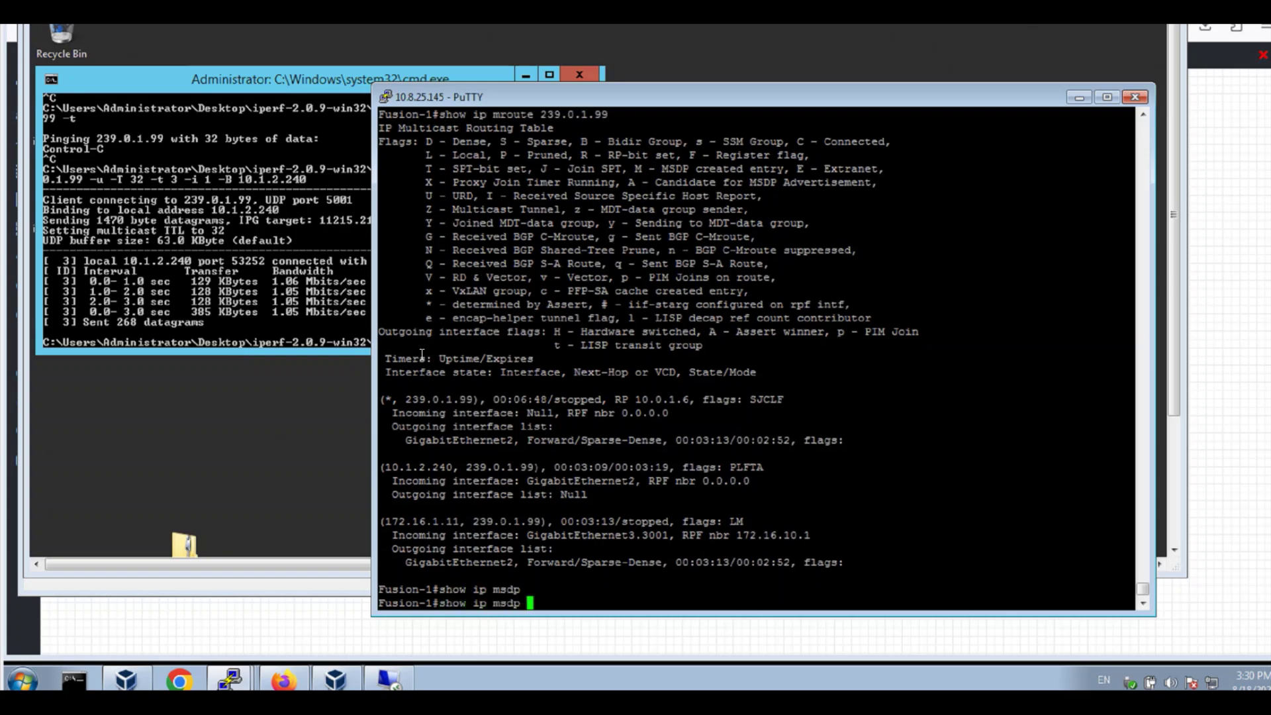
pyautogui.write('sa')
pyautogui.press('Tab')
pyautogui.press('Return')
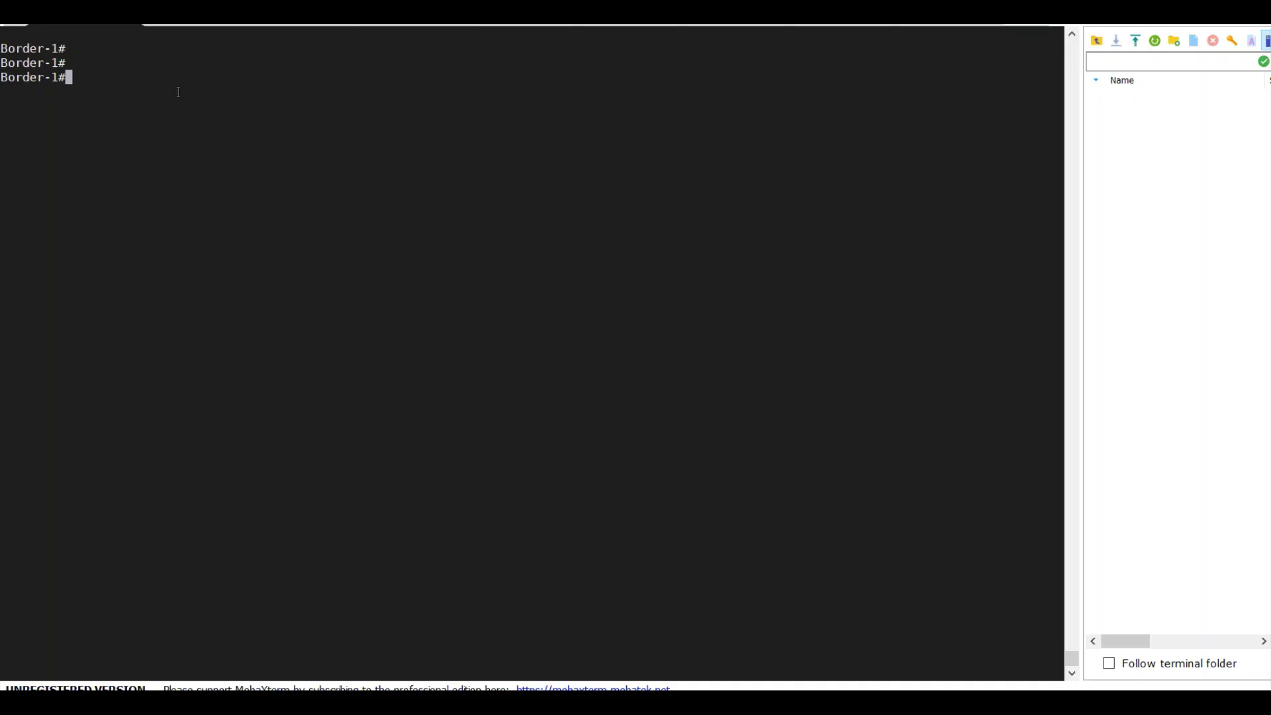
# Step: Run 'show ip mroute vrf CLAB_VN 239.0.1.99' on Border-1
pyautogui.press('Return')
pyautogui.press('Return')
pyautogui.press('Return')
pyautogui.write('show ip ')
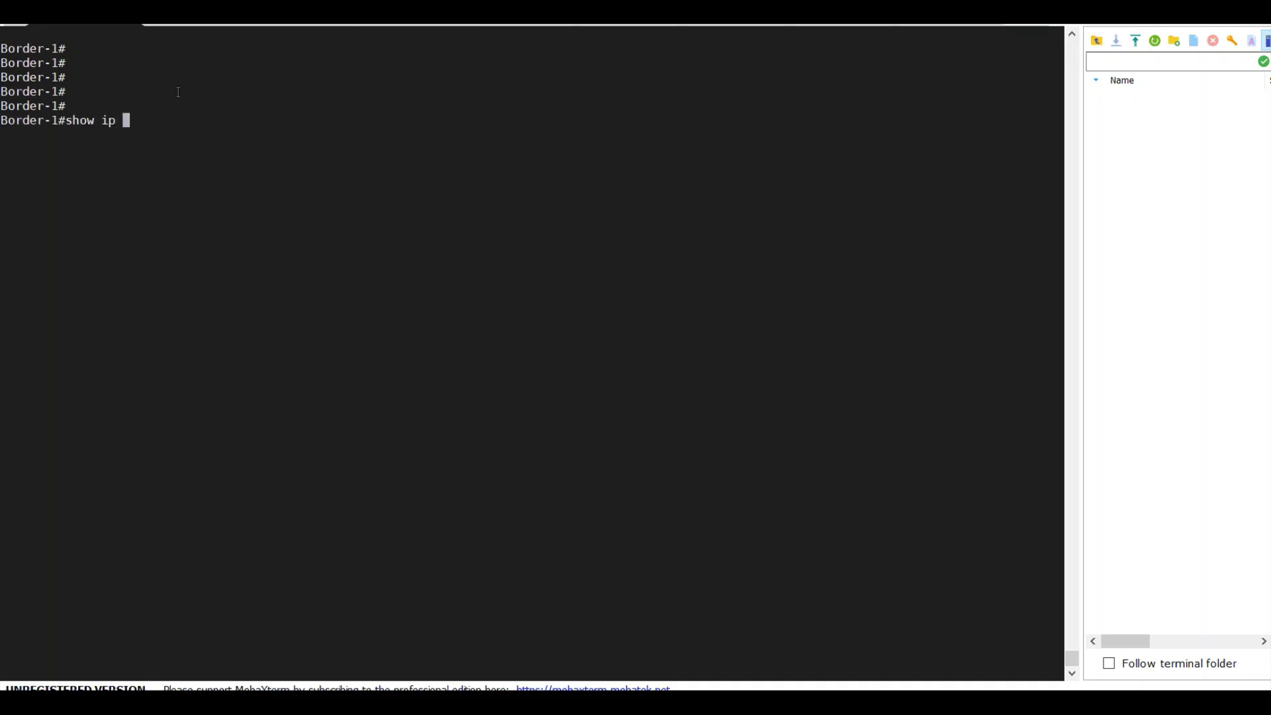
pyautogui.write('mroute vrf CLAB_VN 239.0.1.99')
pyautogui.press('Return')
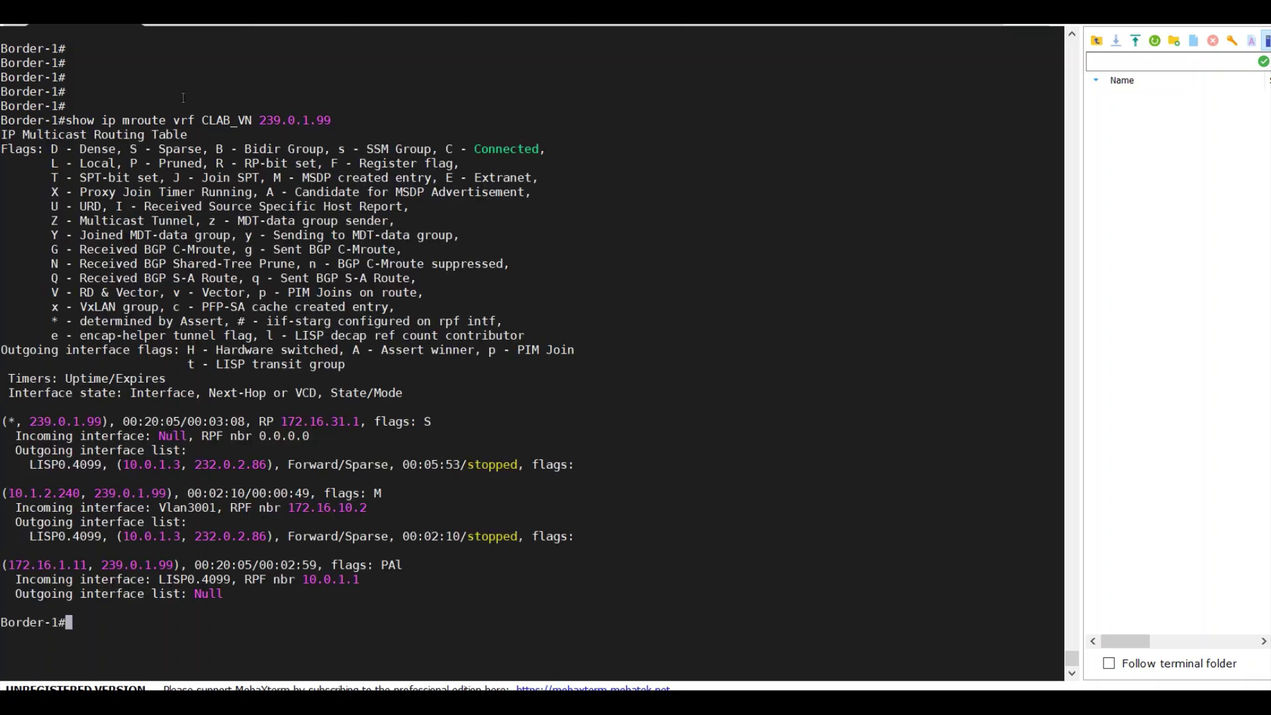
# Step: Highlight the 10.1.2.240 entry's M flag and its 'MSDP created entry' legend
pyautogui.moveTo(17, 494); pyautogui.dragTo(415, 496)
pyautogui.doubleClick(72, 493)
pyautogui.click(397, 494)
pyautogui.moveTo(376, 494); pyautogui.dragTo(381, 494)
pyautogui.click(383, 494)
pyautogui.moveTo(284, 178); pyautogui.dragTo(431, 177)
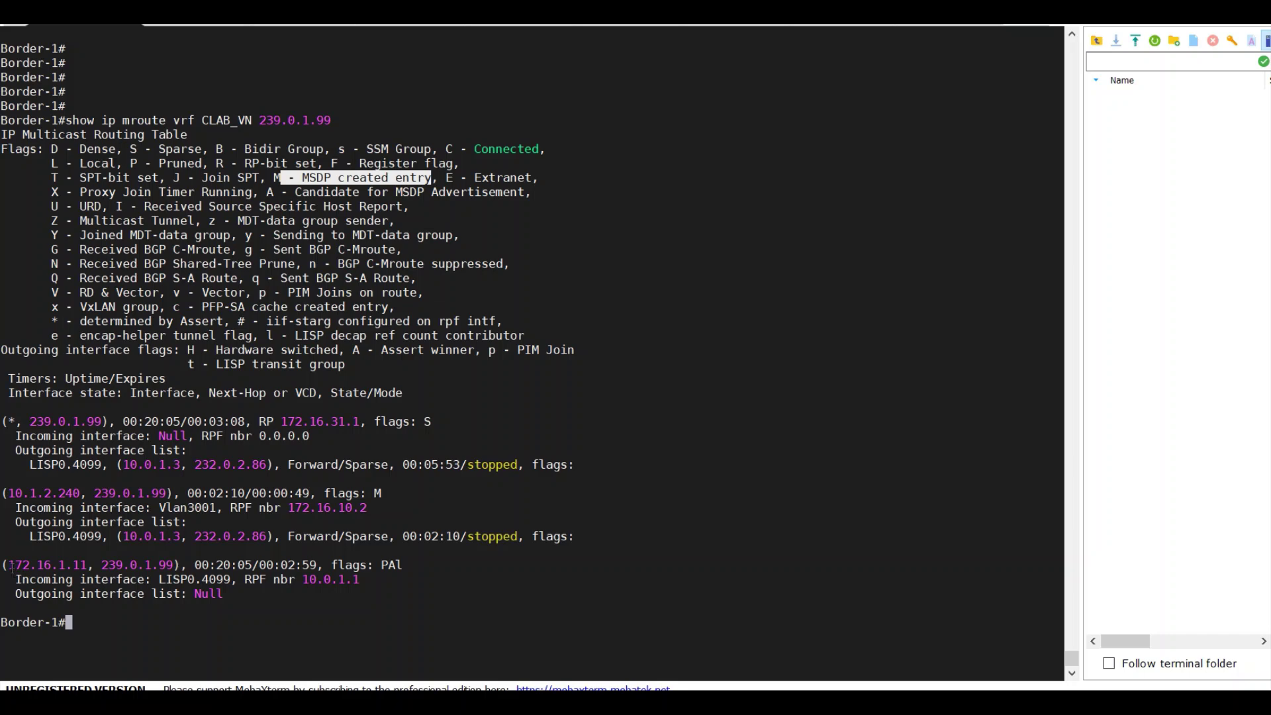
pyautogui.moveTo(12, 568); pyautogui.dragTo(314, 559)
# Step: Highlight the (172.16.1.11, 239.0.1.99) entry's PAl flags and the MSDP Advertisement legend
pyautogui.moveTo(187, 566); pyautogui.dragTo(225, 565)
pyautogui.click(78, 564)
pyautogui.click(255, 564)
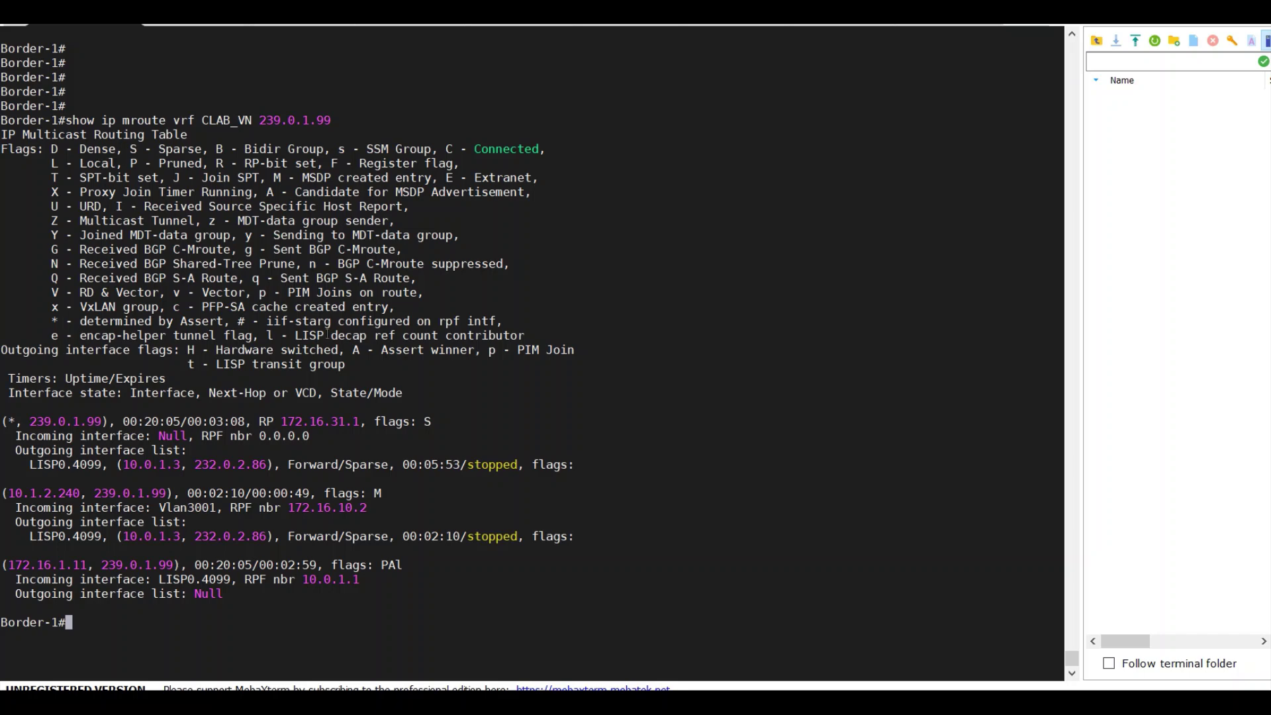
pyautogui.moveTo(16, 567); pyautogui.dragTo(394, 560)
pyautogui.click(372, 552)
pyautogui.moveTo(311, 192); pyautogui.dragTo(538, 192)
pyautogui.click(513, 198)
# Step: Run 'show ip msdp vrf CLAB_VN sa-cache' on Border-1
pyautogui.write('show ip')
pyautogui.press('BackSpace')
pyautogui.press('BackSpace')
pyautogui.press('BackSpace')
pyautogui.press('BackSpace')
pyautogui.press('BackSpace')
pyautogui.press('BackSpace')
pyautogui.write('how ip msdp vrf CLAB_VN')
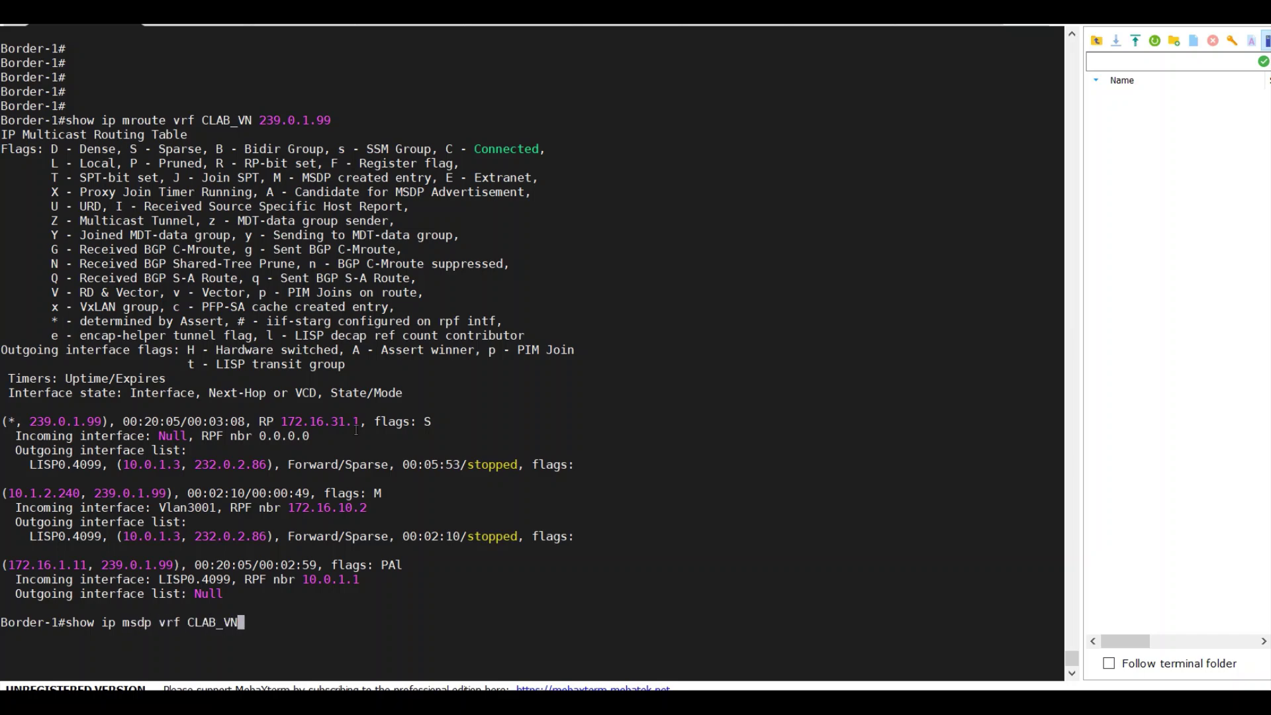
pyautogui.write(' sa')
pyautogui.press('Tab')
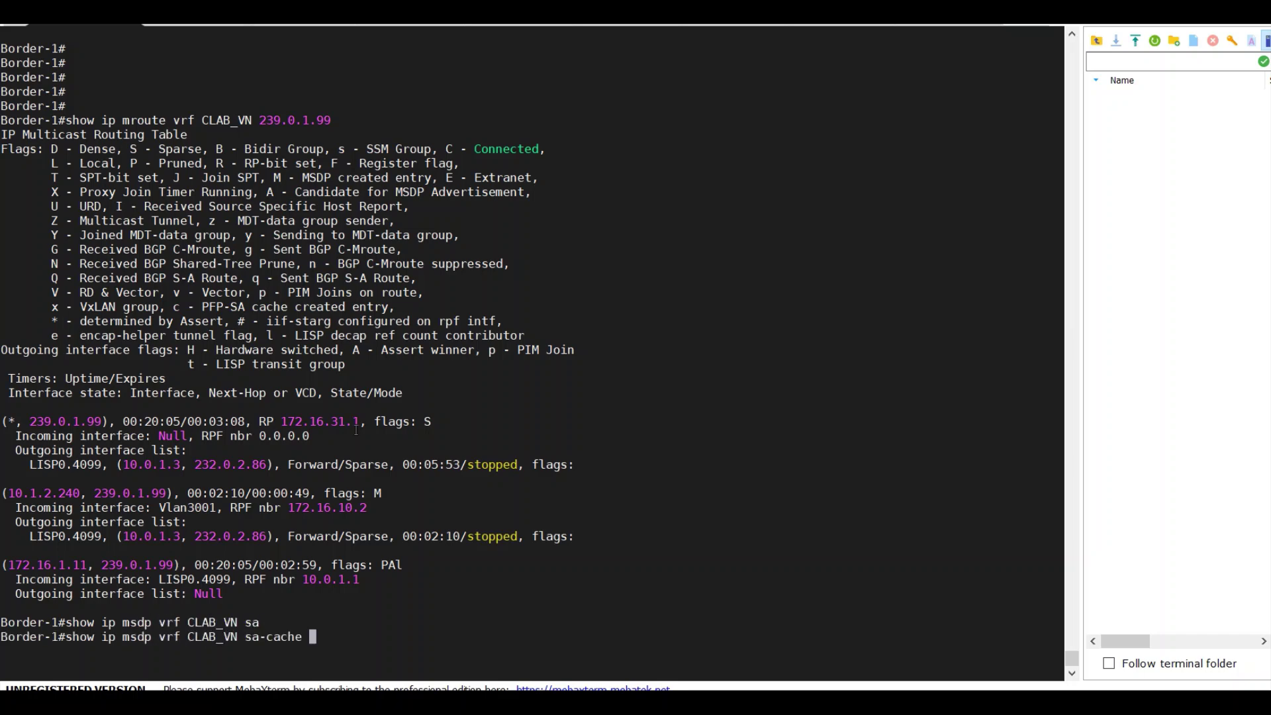
pyautogui.press('Return')
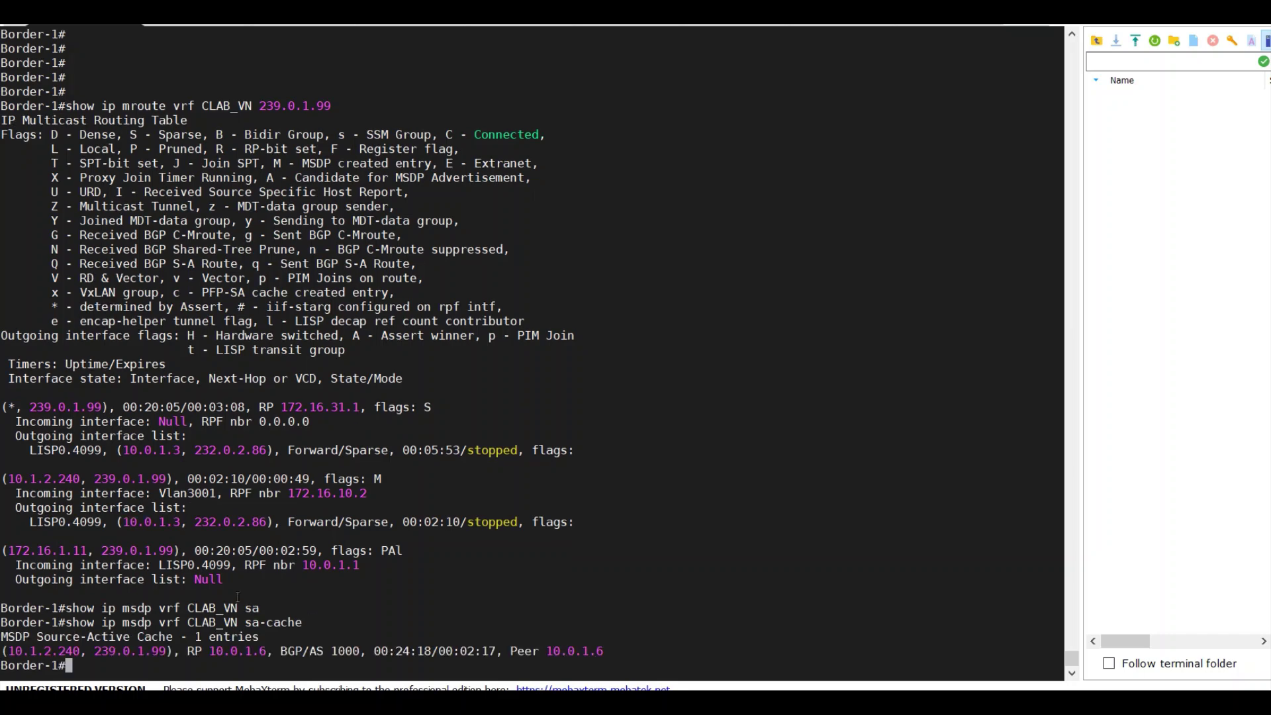
# Step: Highlight the single SA entry (10.1.2.240, 239.0.1.99) from RP 10.0.1.6
pyautogui.moveTo(7, 482); pyautogui.dragTo(381, 480)
pyautogui.click(263, 527)
pyautogui.moveTo(23, 653); pyautogui.dragTo(600, 651)
pyautogui.click(619, 632)
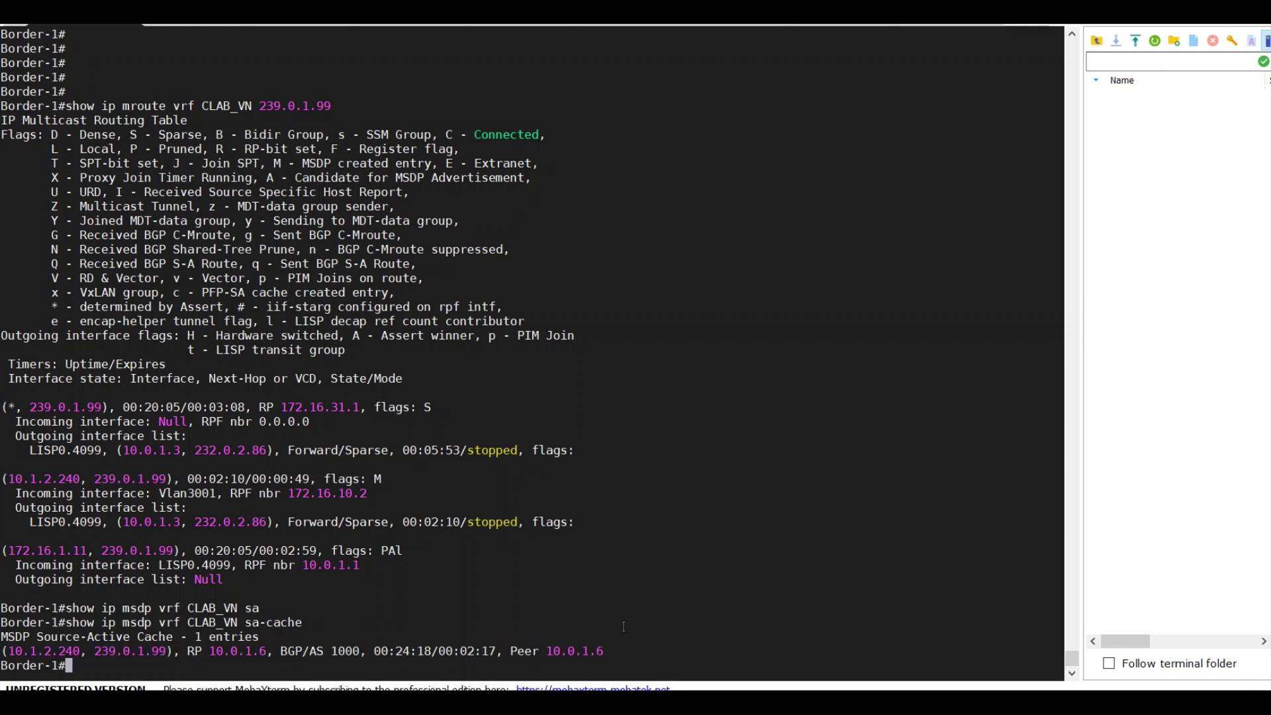